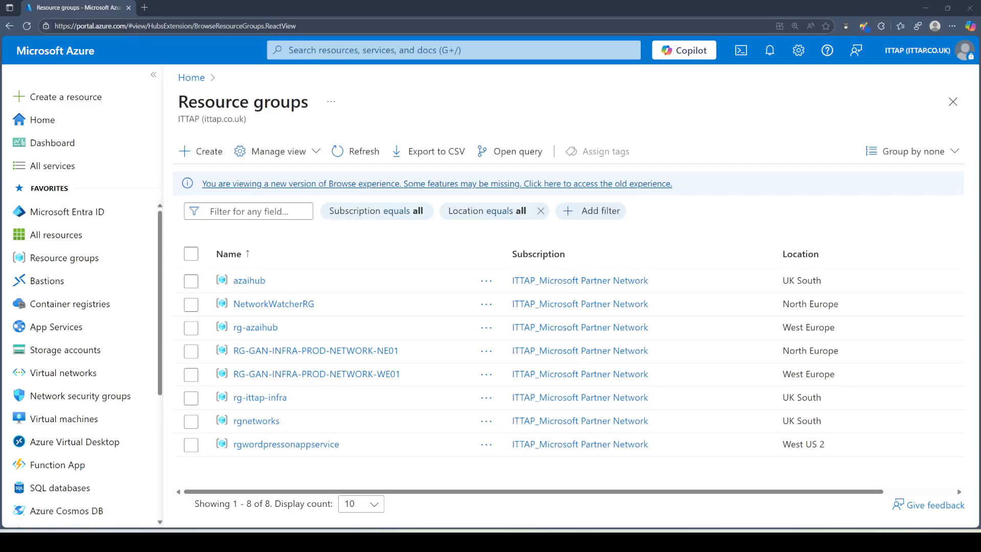
Step: Search the portal for 'market place' and open the Azure Marketplace service
left_click(288, 49)
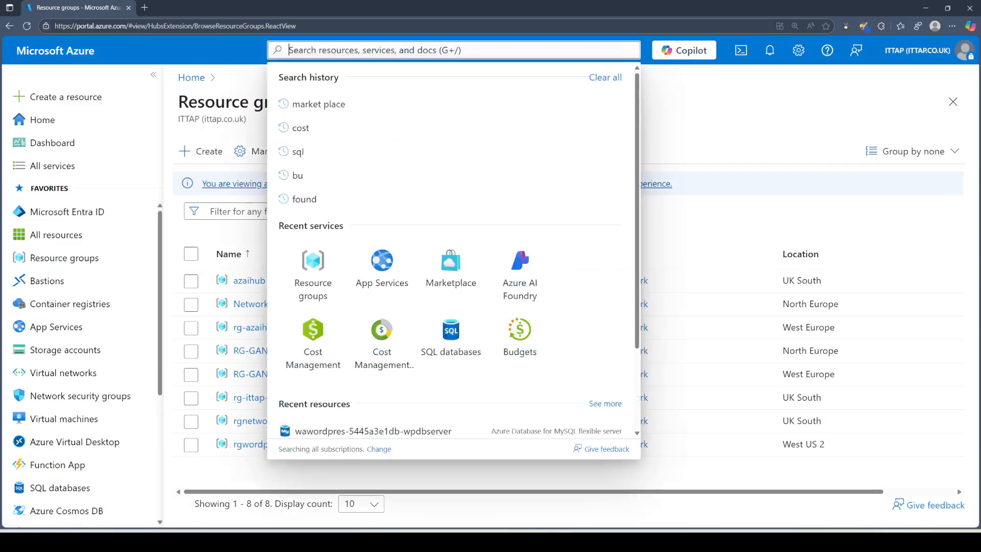
type("mar")
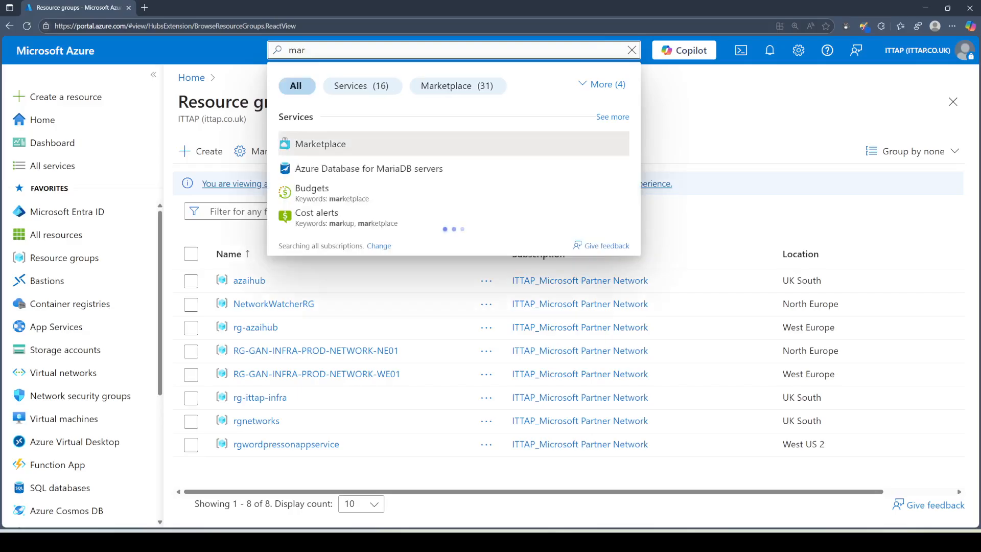
type("ket place")
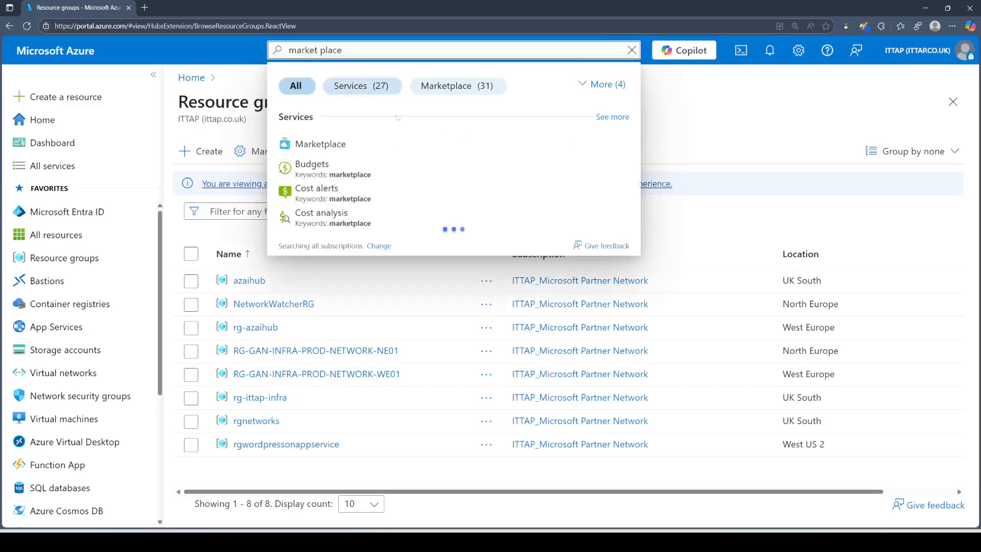
left_click(341, 144)
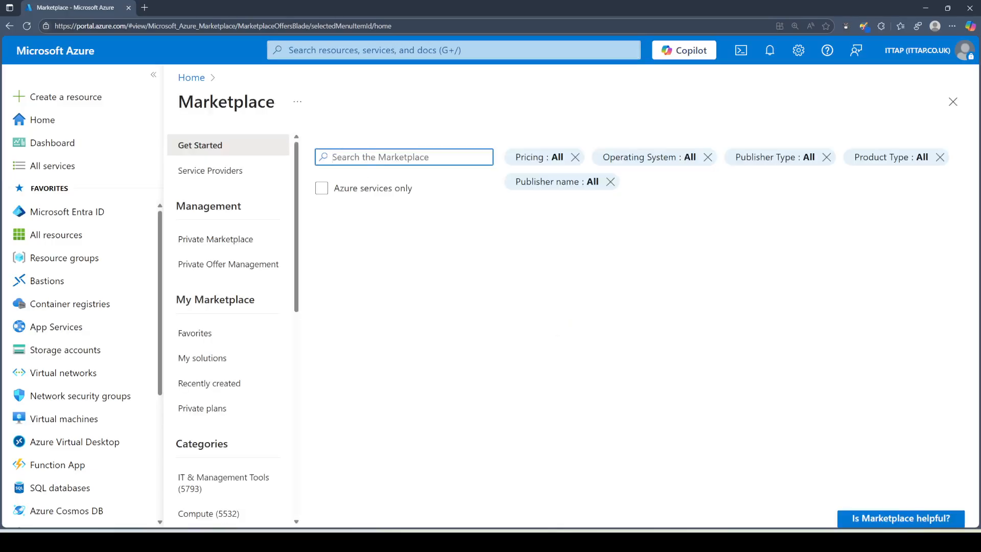
Step: Search the Marketplace for 'wordpress on app service' and open Microsoft's WordPress offer on the Basic plan
type("wor")
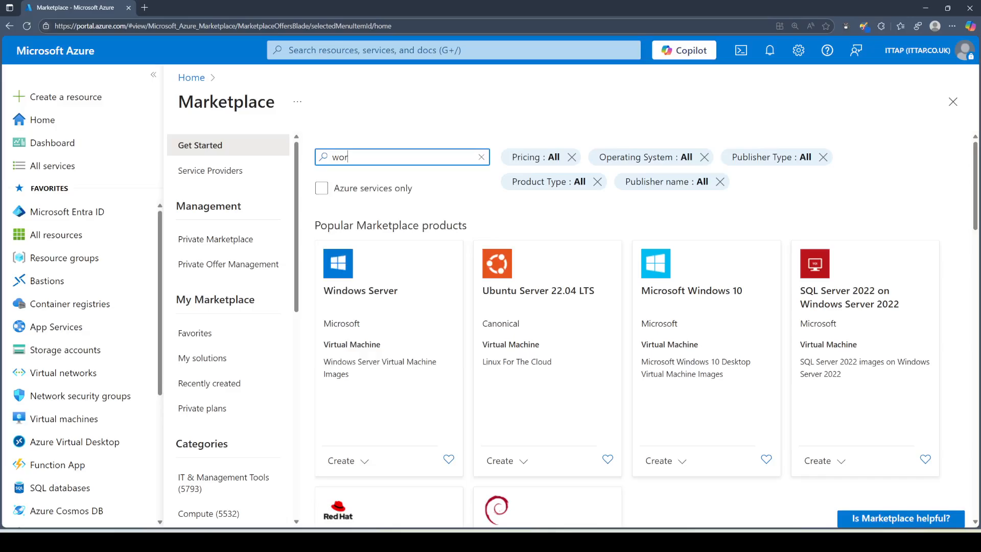
type("d press on app ")
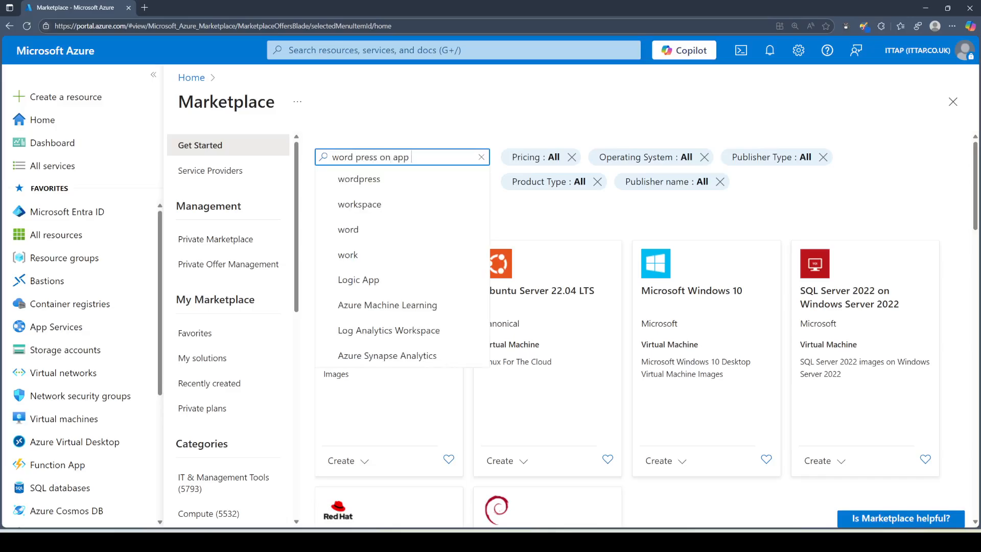
type("service")
key("Return")
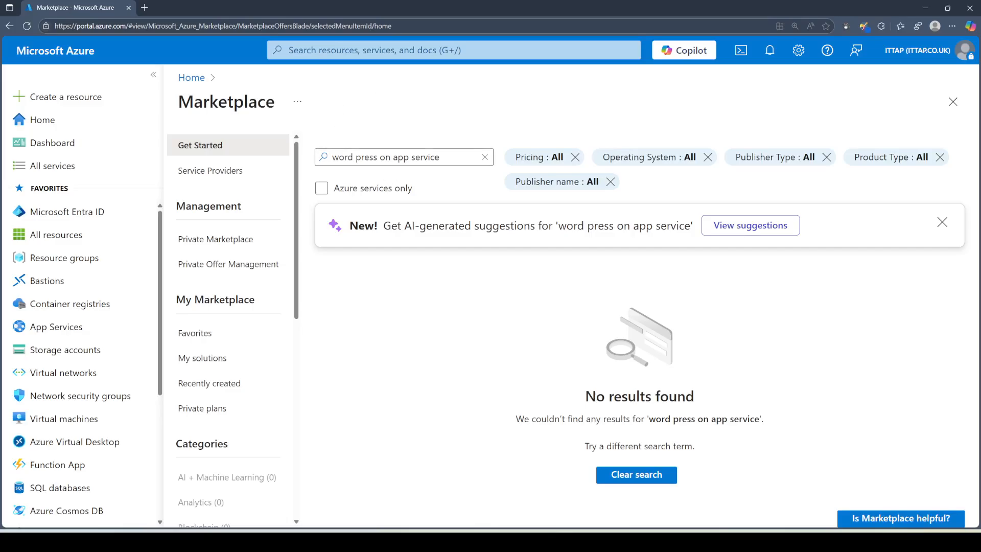
left_click(353, 157)
key("Delete")
key("Return")
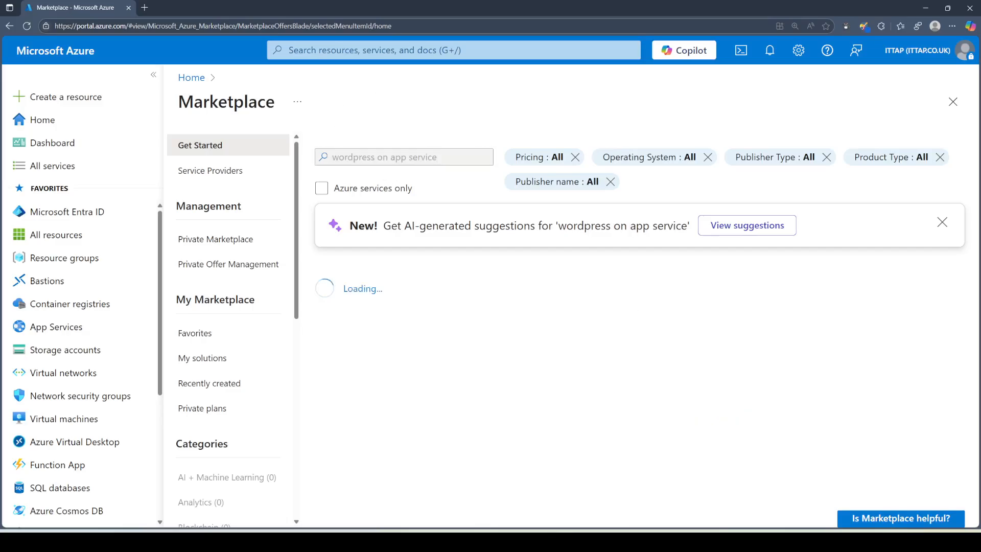
scroll(576, 353, "down", 3)
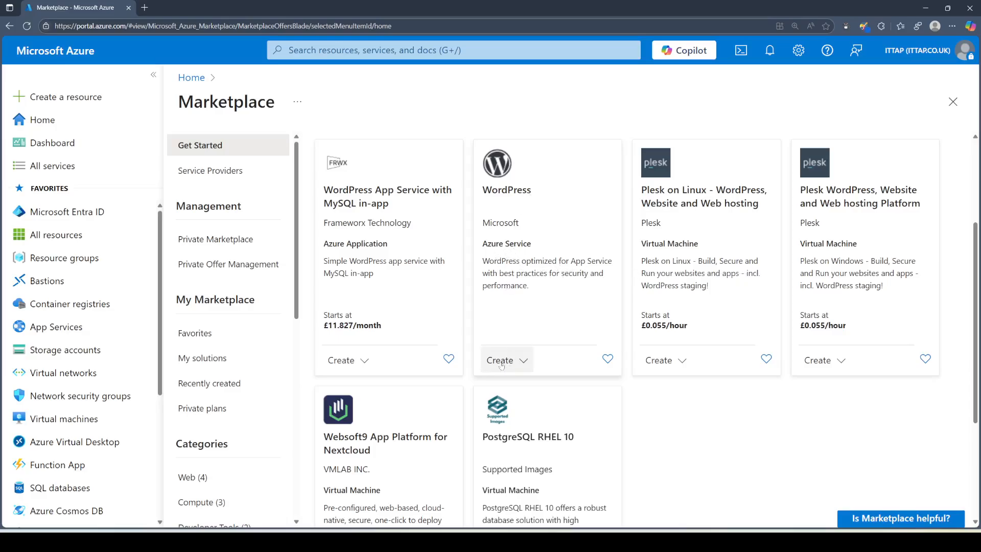
left_click(524, 360)
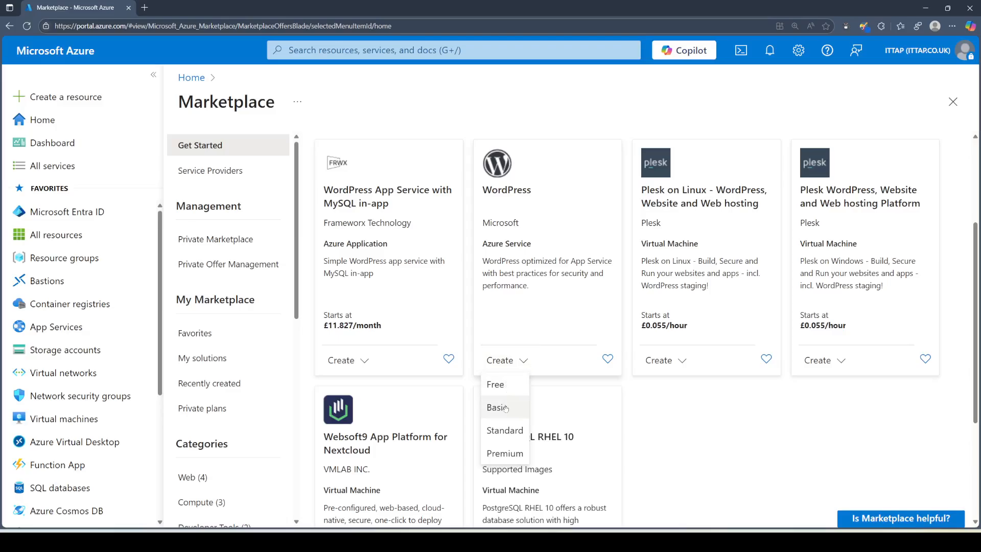
left_click(548, 290)
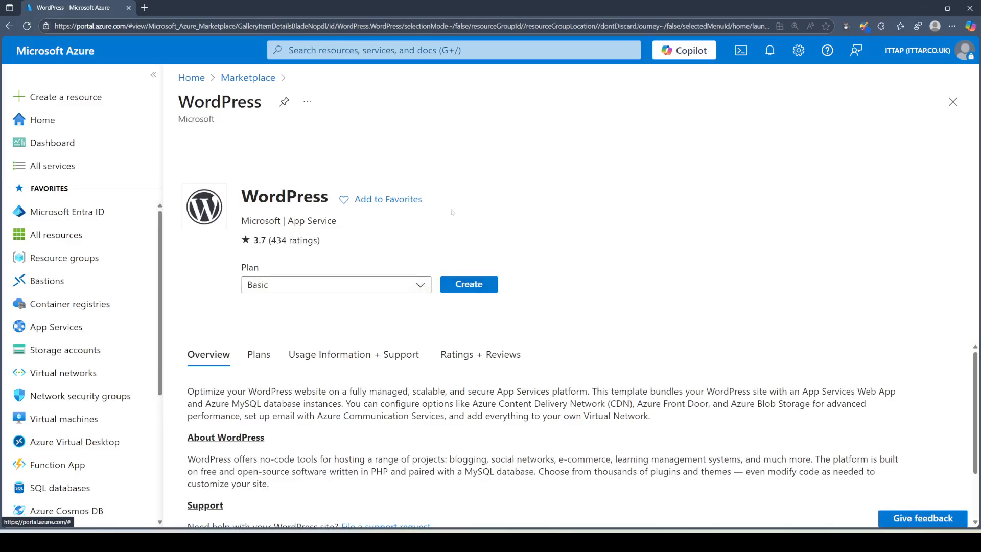
Step: Review the WordPress software plans, keep Basic, and start the Create WordPress on App Service form
left_click(257, 353)
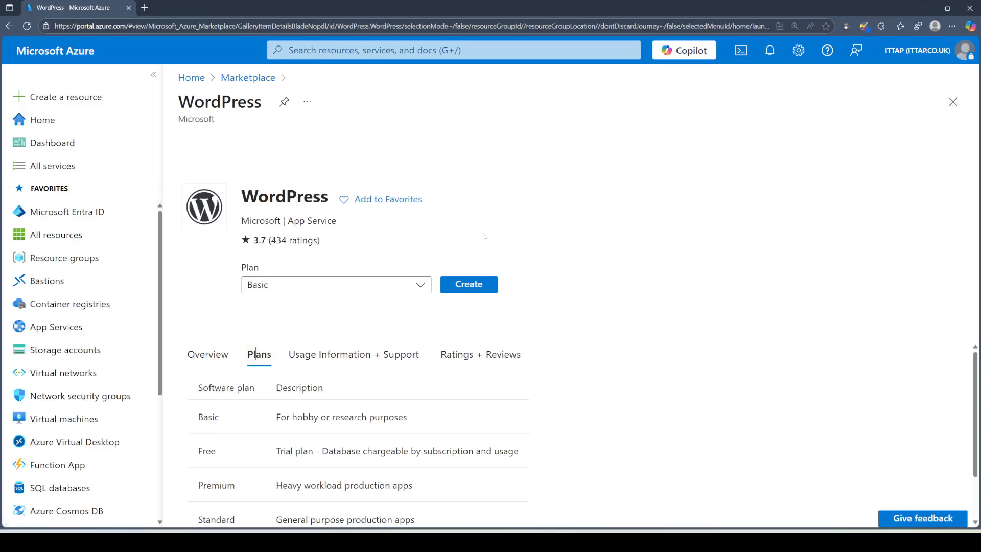
scroll(613, 391, "down", 1)
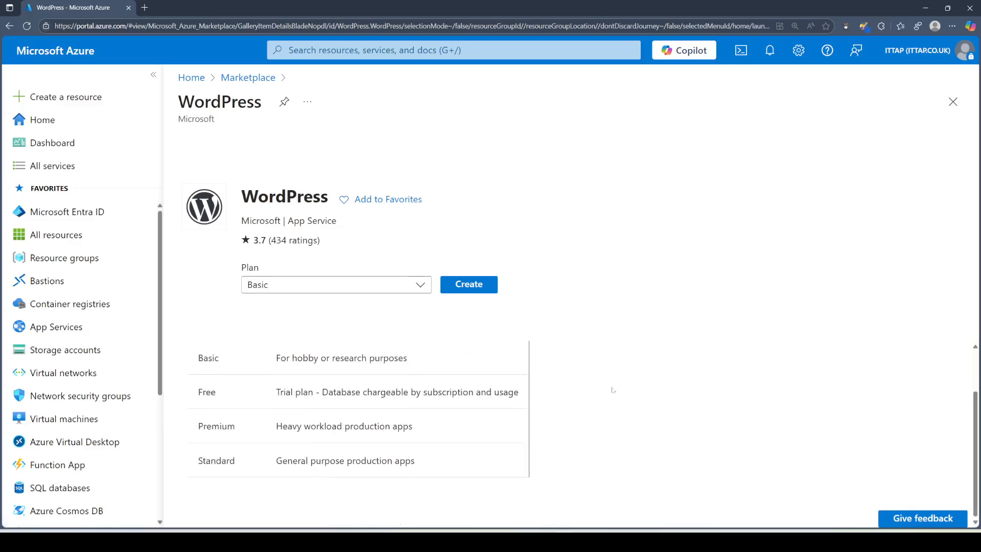
scroll(613, 390, "up", 1)
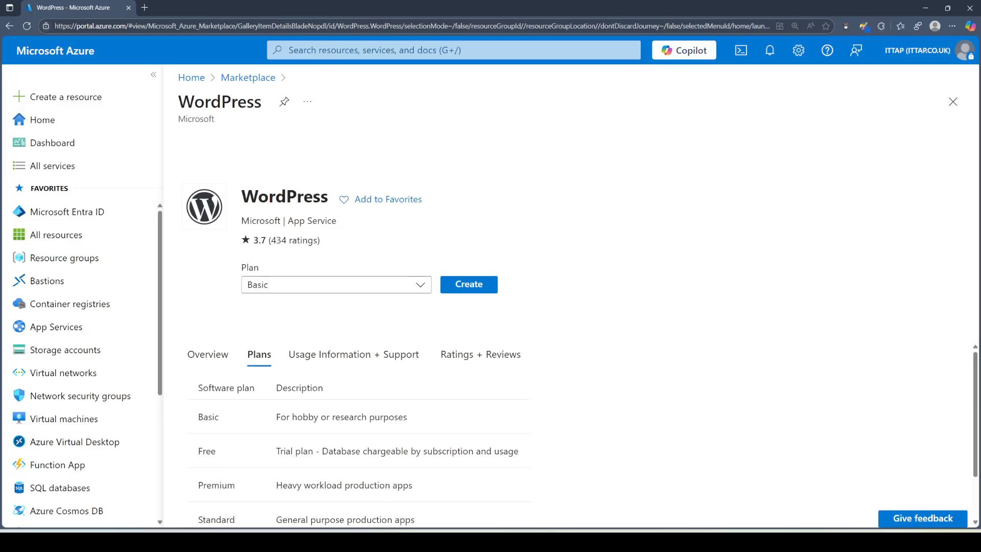
left_click(303, 285)
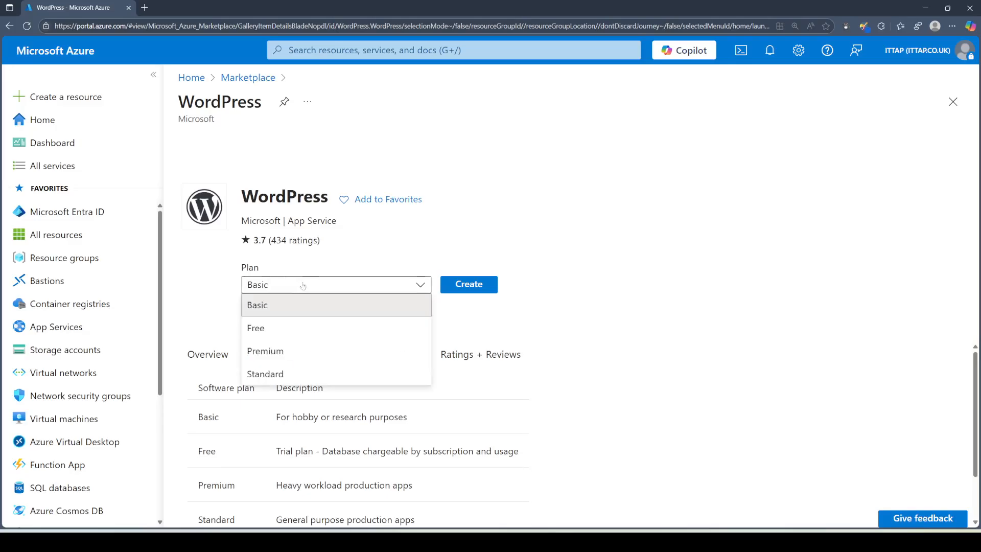
left_click(302, 305)
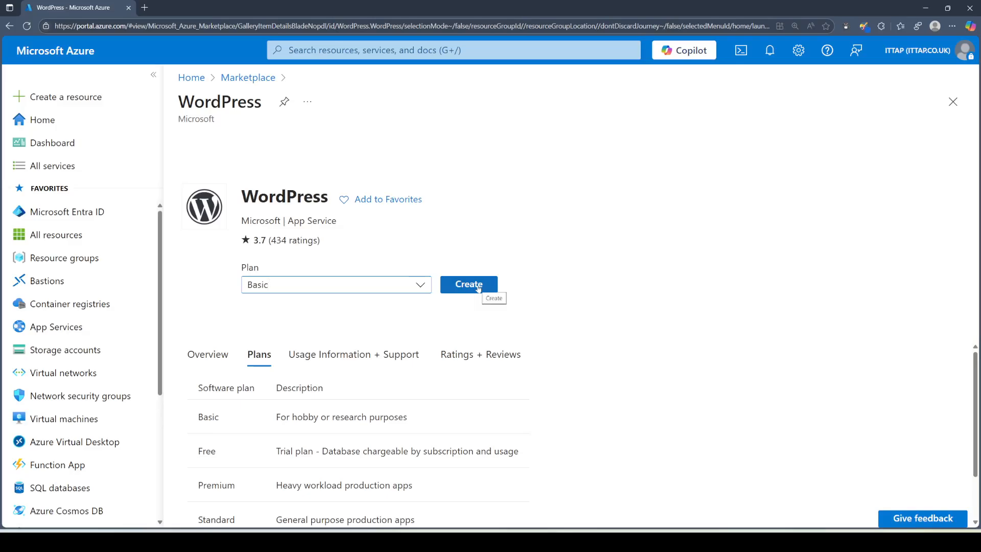
left_click(478, 287)
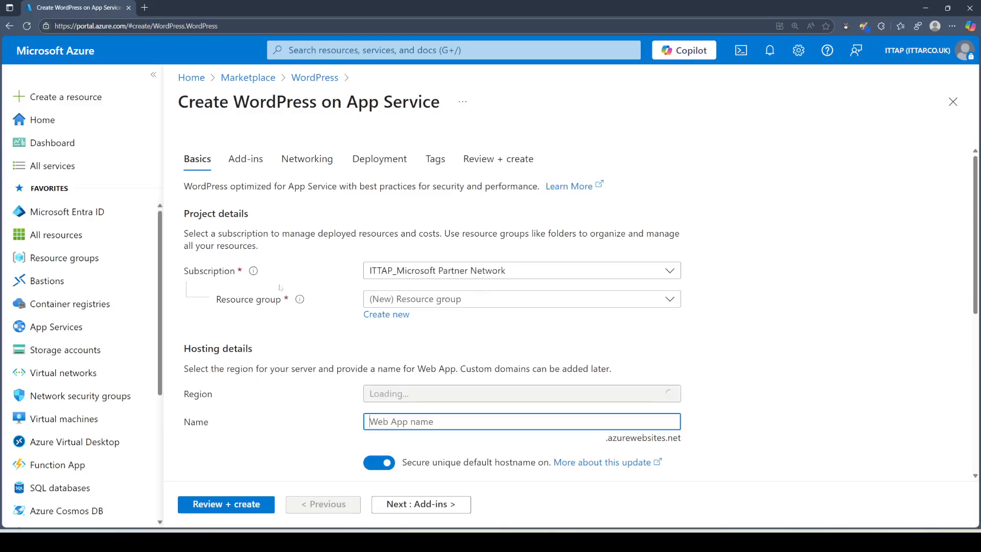
Step: Create a new resource group named rgappservicewordpress
left_click(394, 315)
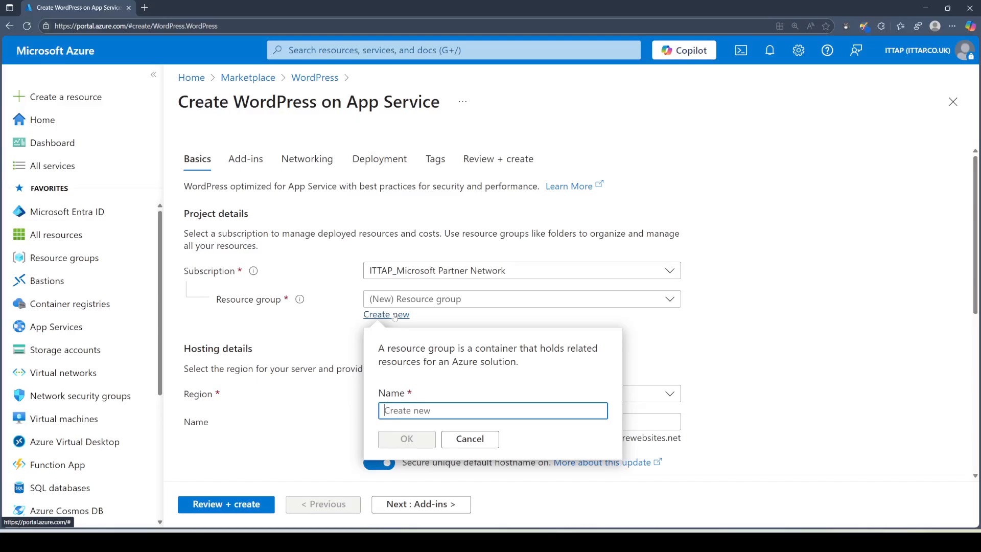
type("rg")
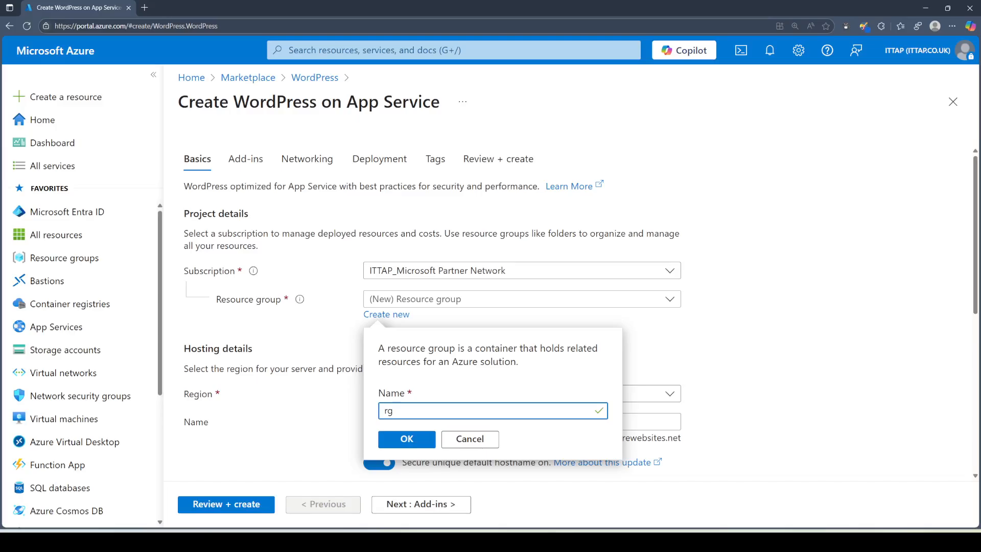
type("appservicewordpress")
left_click(417, 439)
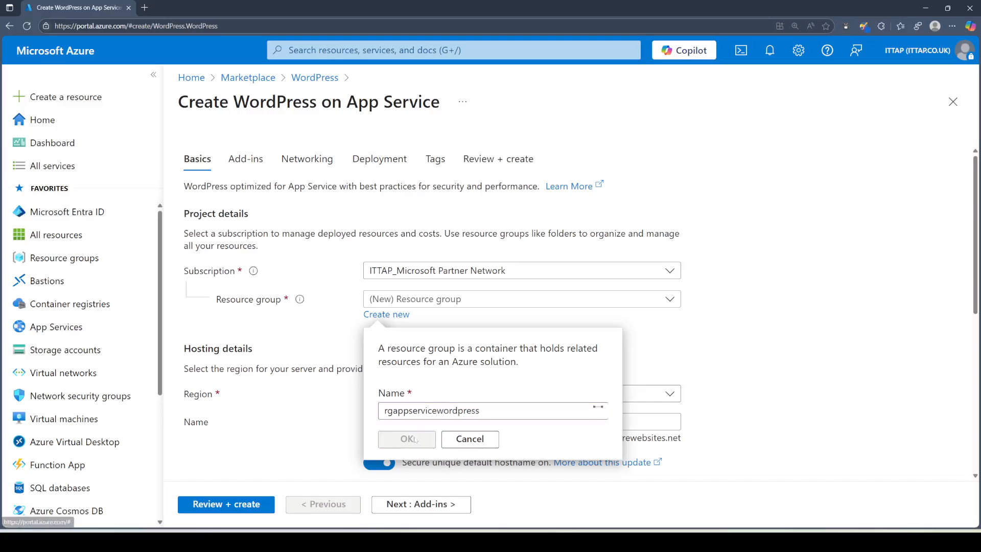
Step: Try North Europe as the region, then switch to Sweden Central after the MySQL availability error
scroll(806, 307, "down", 3)
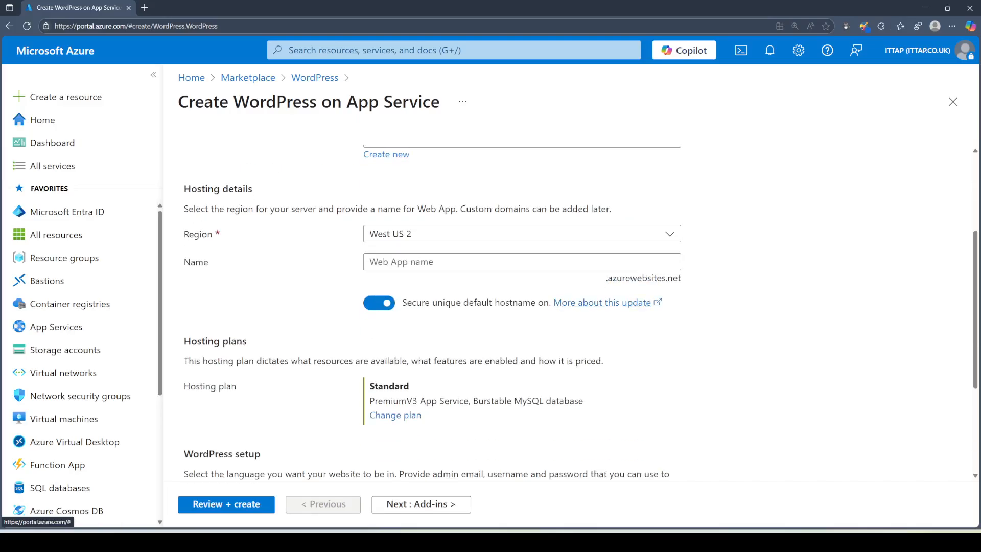
left_click(409, 235)
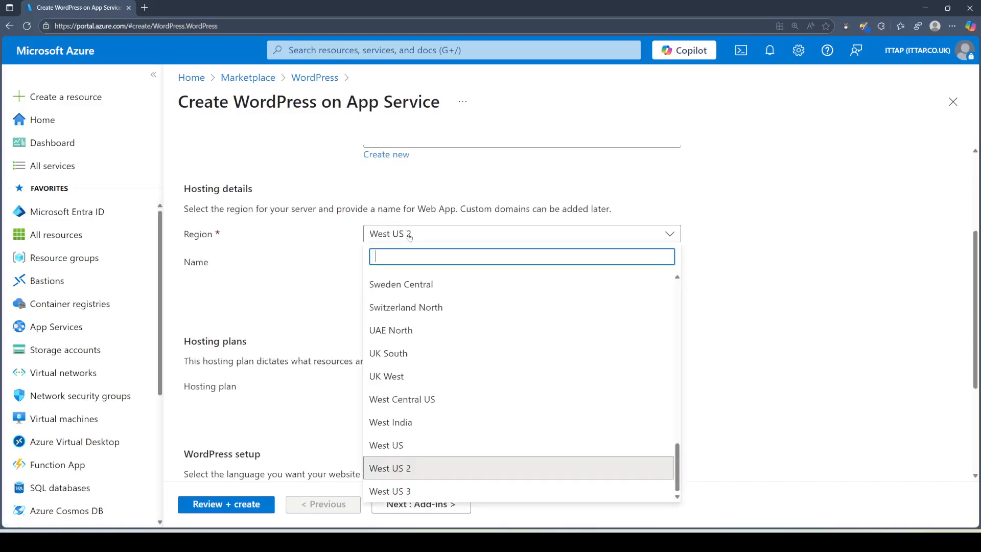
type("north")
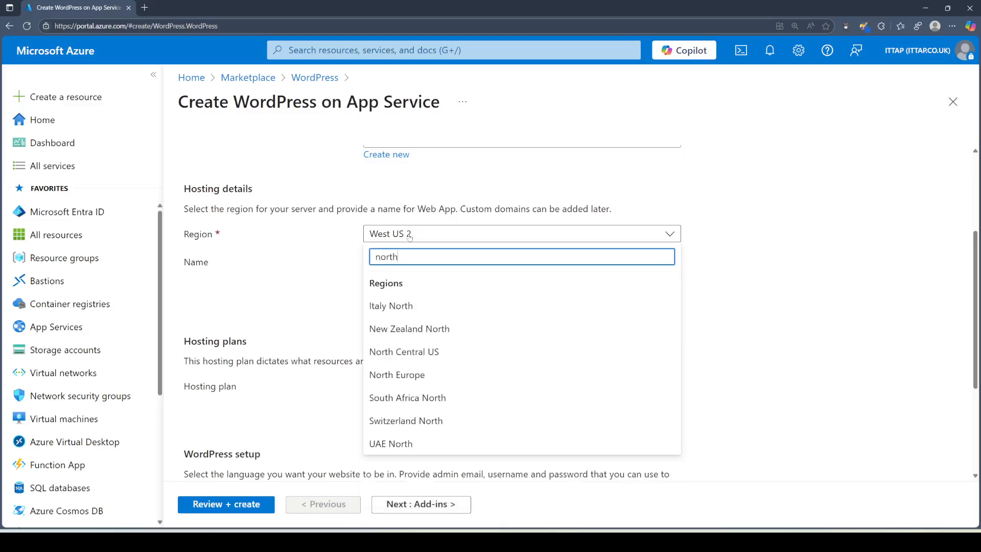
left_click(404, 375)
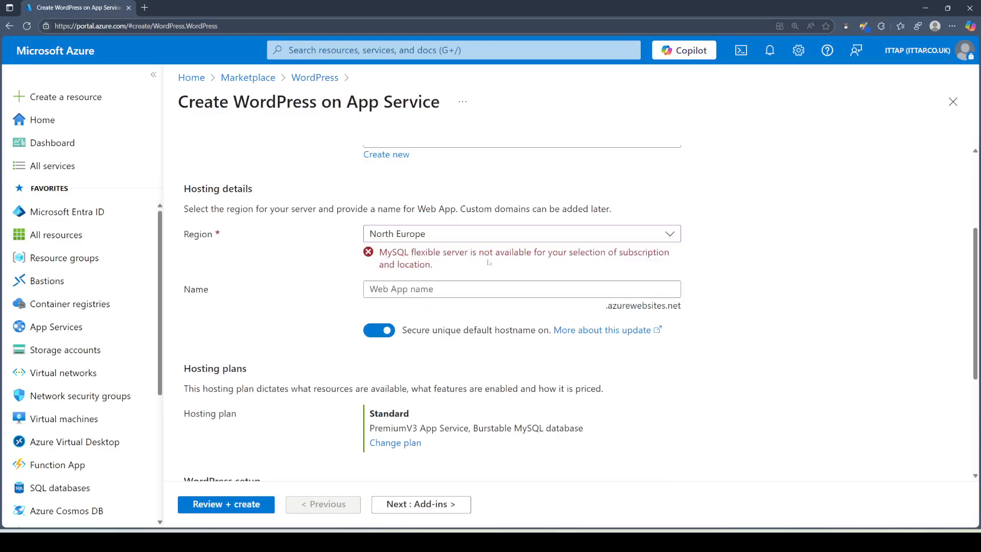
left_click(442, 235)
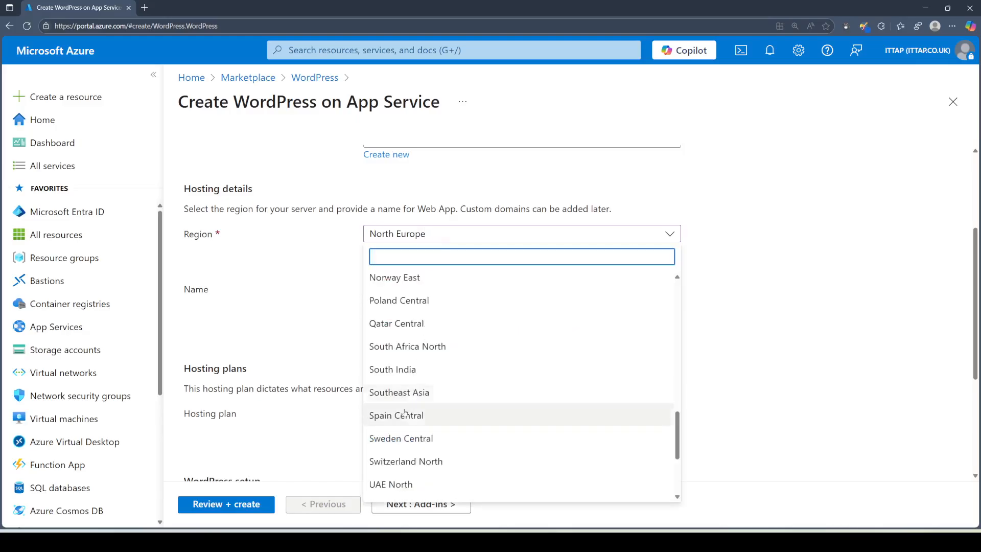
left_click(397, 438)
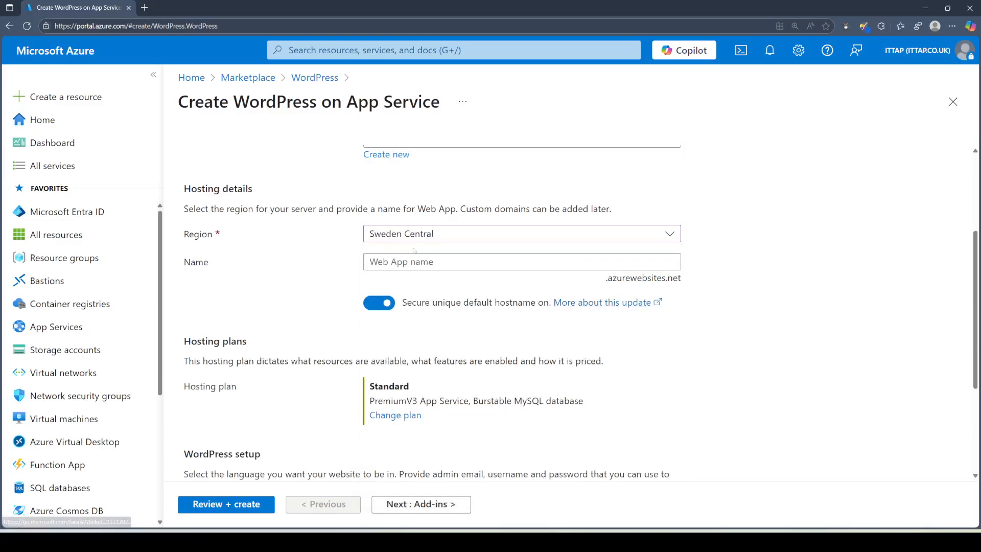
left_click(465, 261)
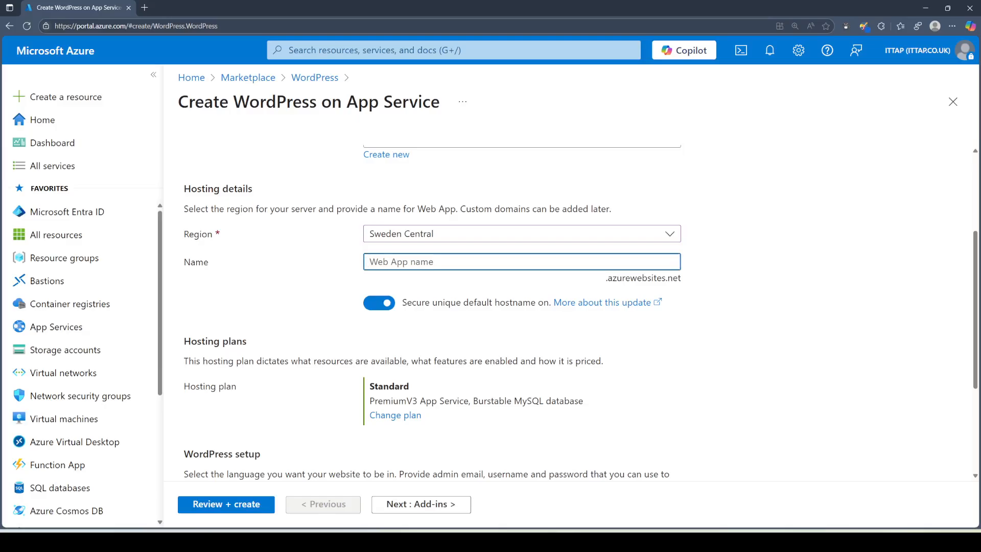
Step: Name the web app wordpressappsrv, leaving the secure unique default hostname enabled
type("wordpress")
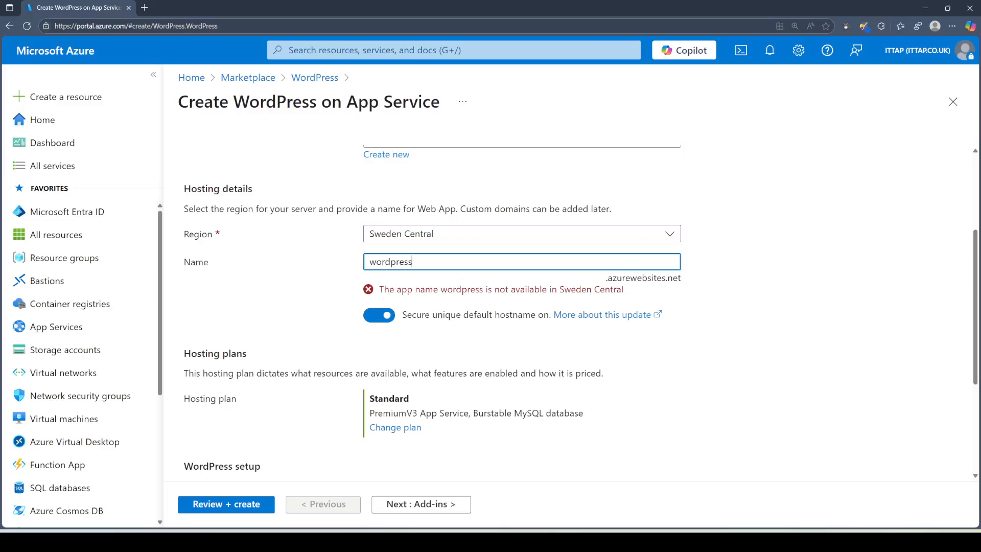
type("appsrv")
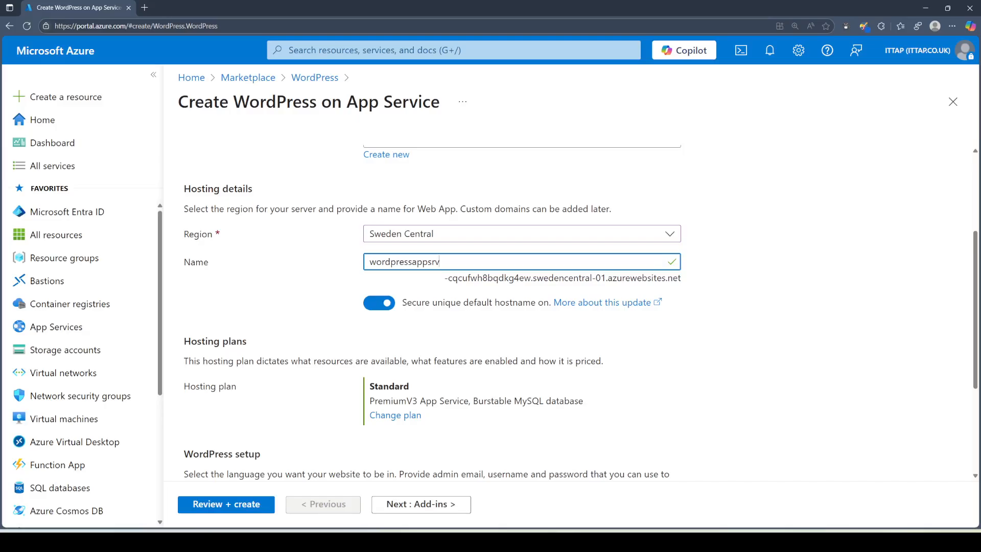
left_click(387, 306)
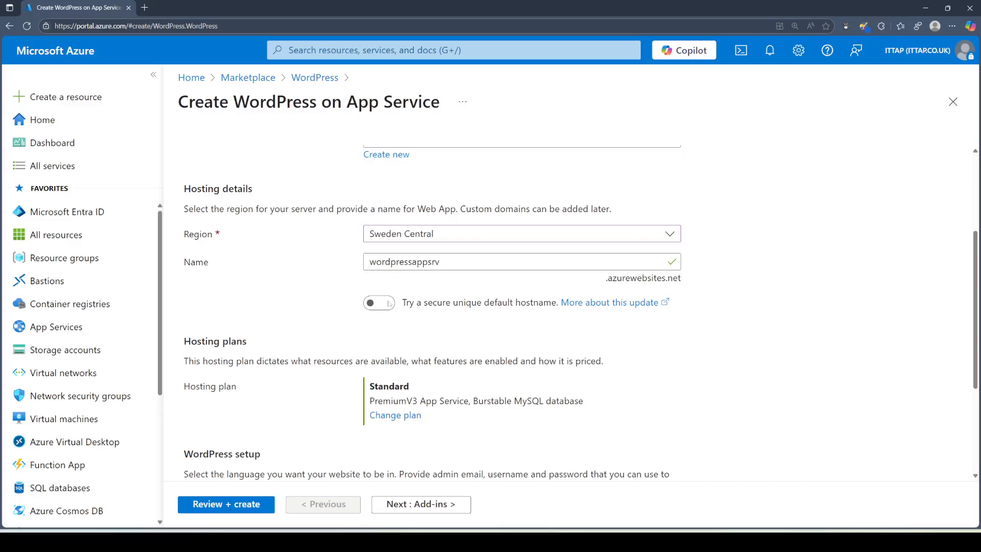
left_click(387, 303)
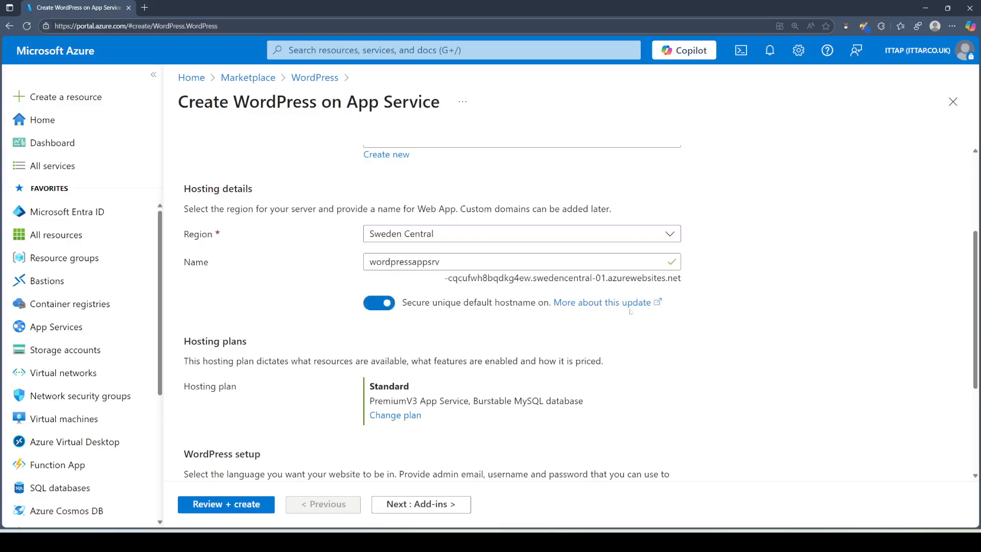
scroll(703, 278, "down", 3)
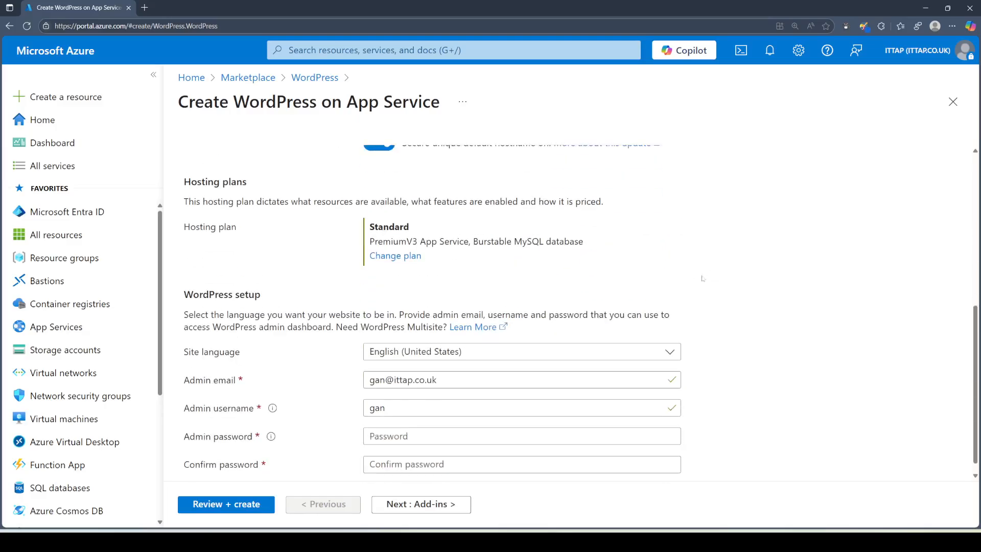
Step: Select the Free WordPress hosting plan (F1 App Service with Burstable MySQL)
left_click(396, 258)
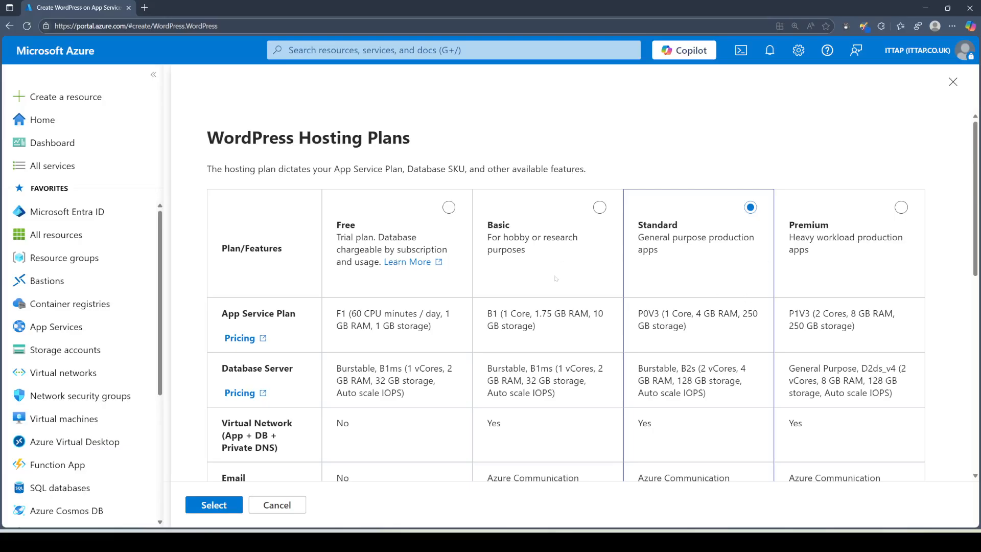
scroll(556, 278, "down", 8)
scroll(557, 280, "up", 8)
double_click(341, 313)
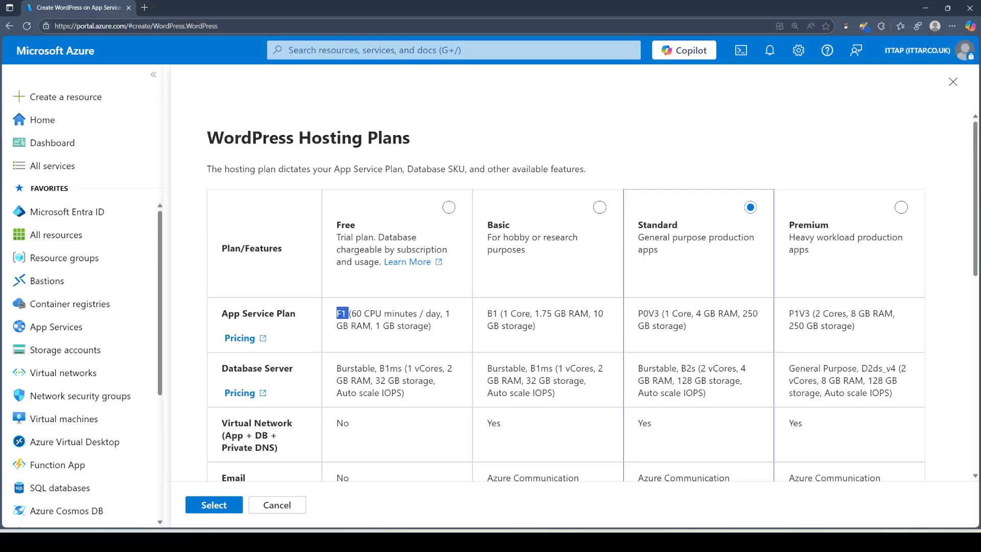
left_click(449, 208)
scroll(327, 388, "down", 3)
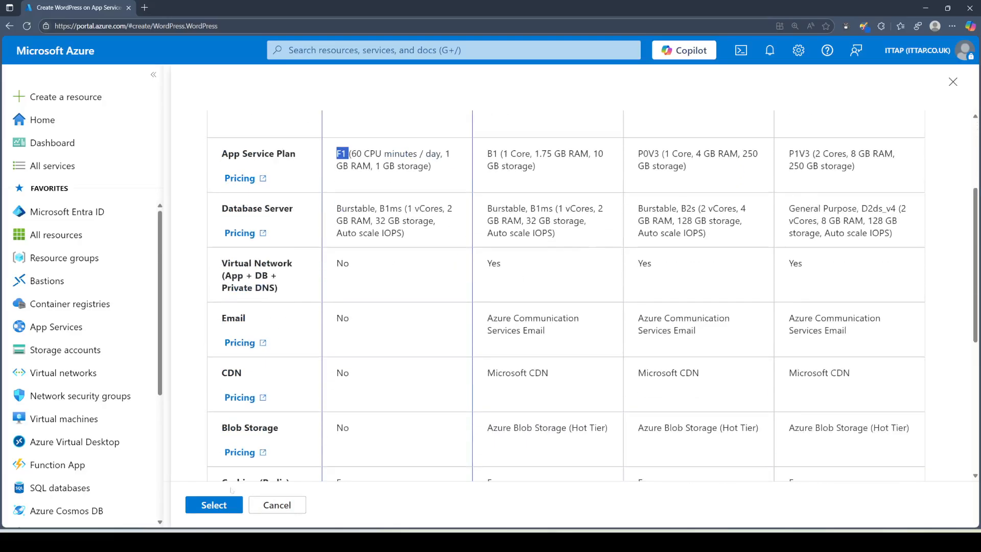
left_click(213, 505)
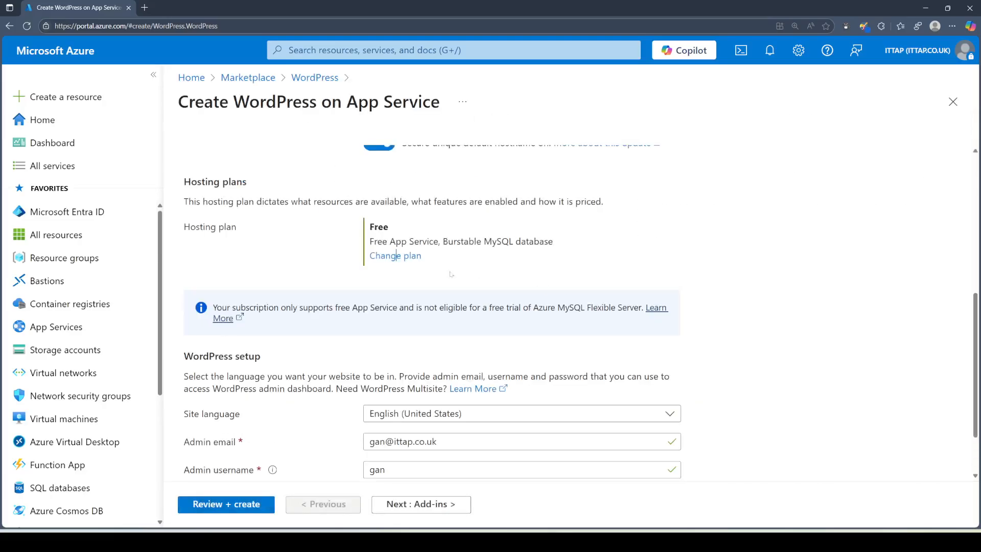
Step: Choose English (UK) from the Site language list
scroll(396, 256, "down", 2)
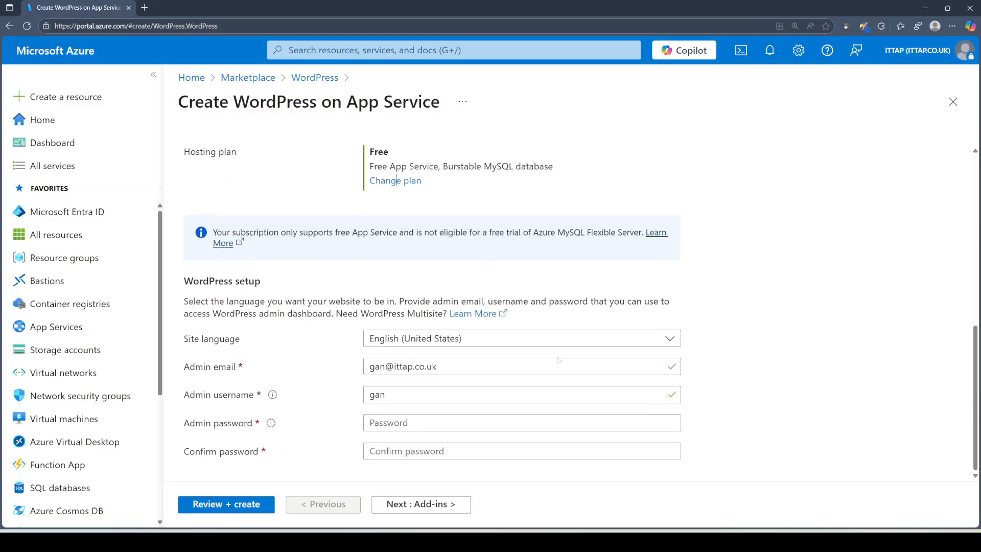
left_click(438, 339)
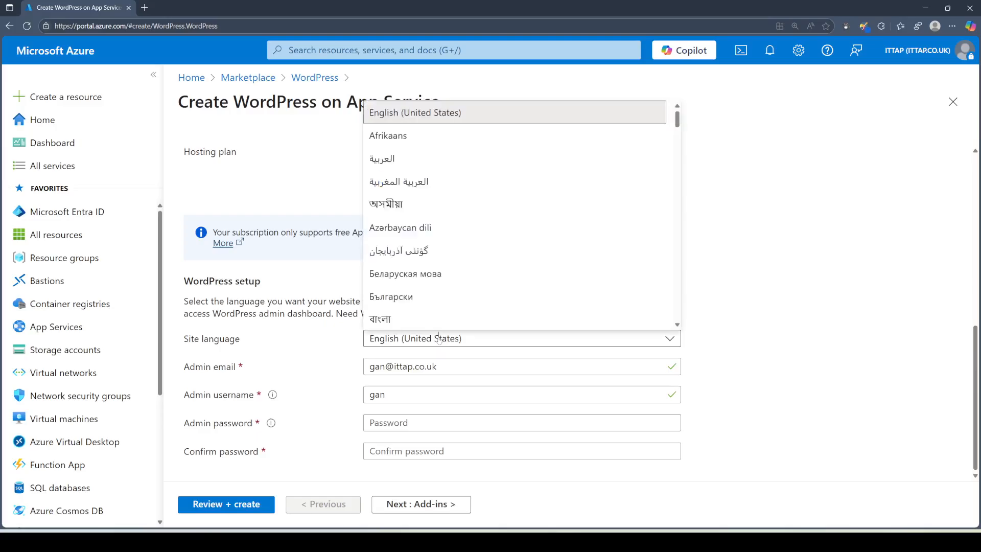
scroll(486, 271, "down", 5)
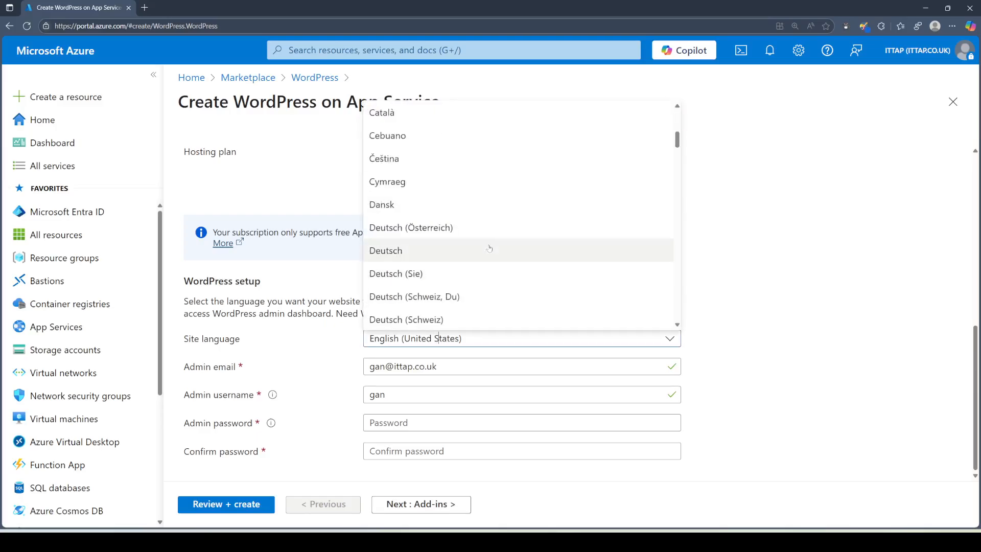
scroll(489, 248, "down", 4)
left_click(414, 227)
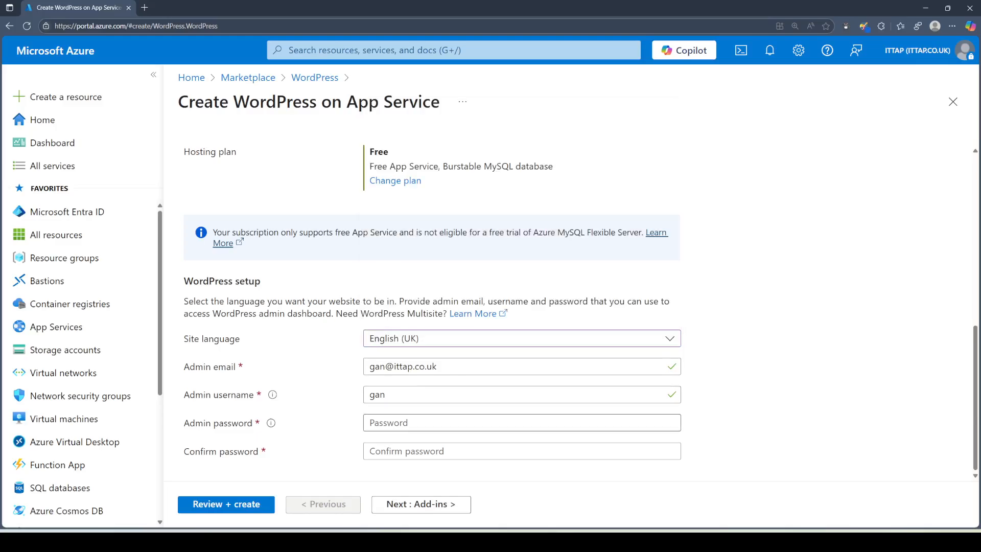
left_click(415, 422)
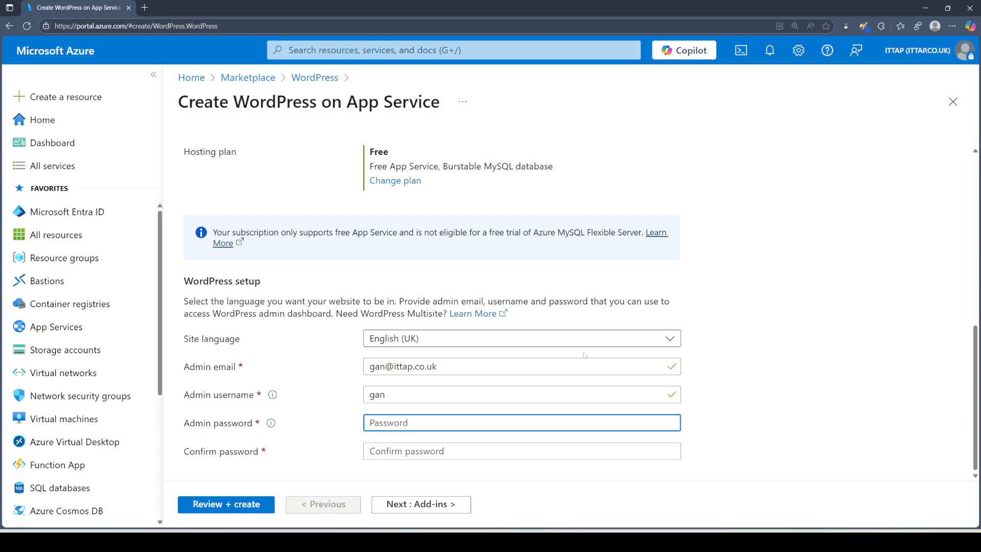
Step: Enter a strong admin password and retype it in the Confirm password field
left_click(784, 366)
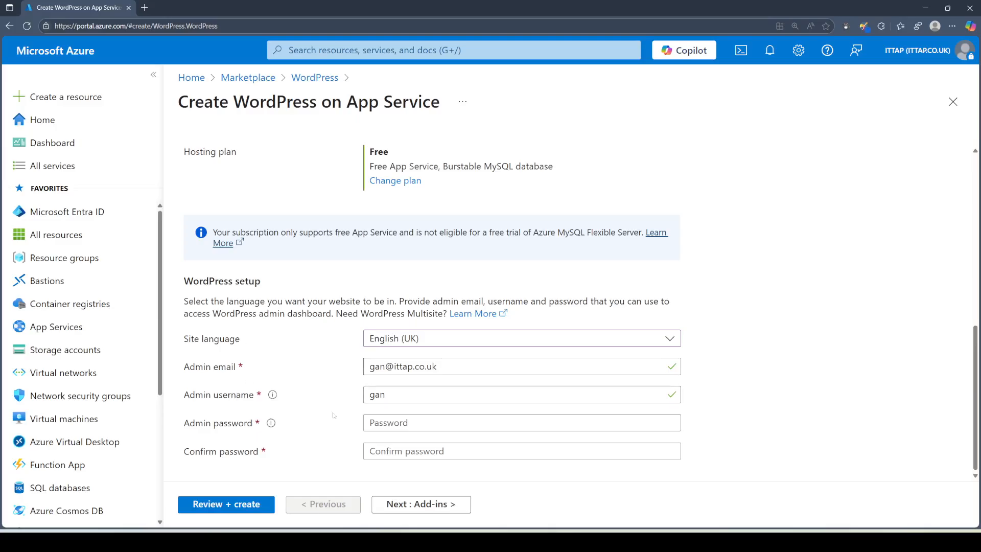
left_click(415, 422)
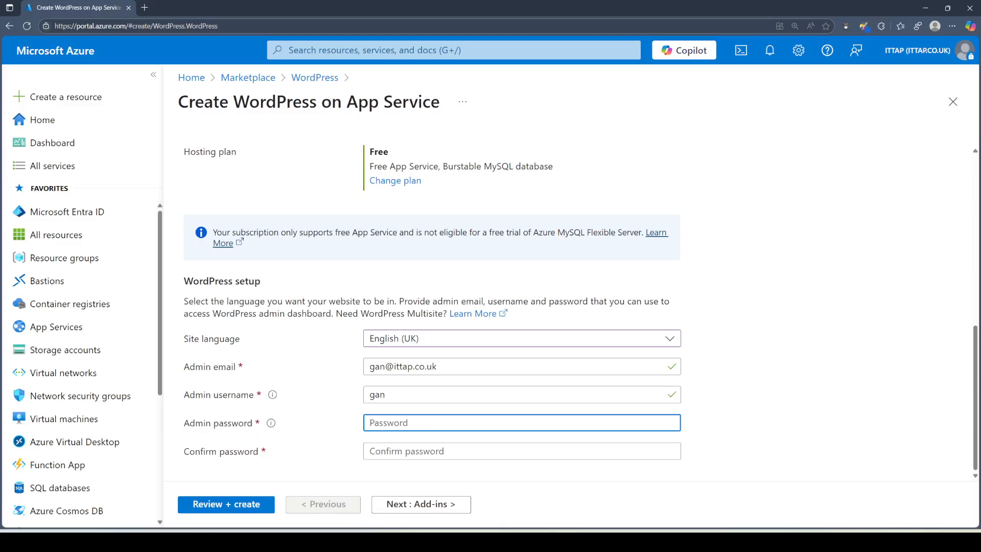
type("•")
key("BackSpace")
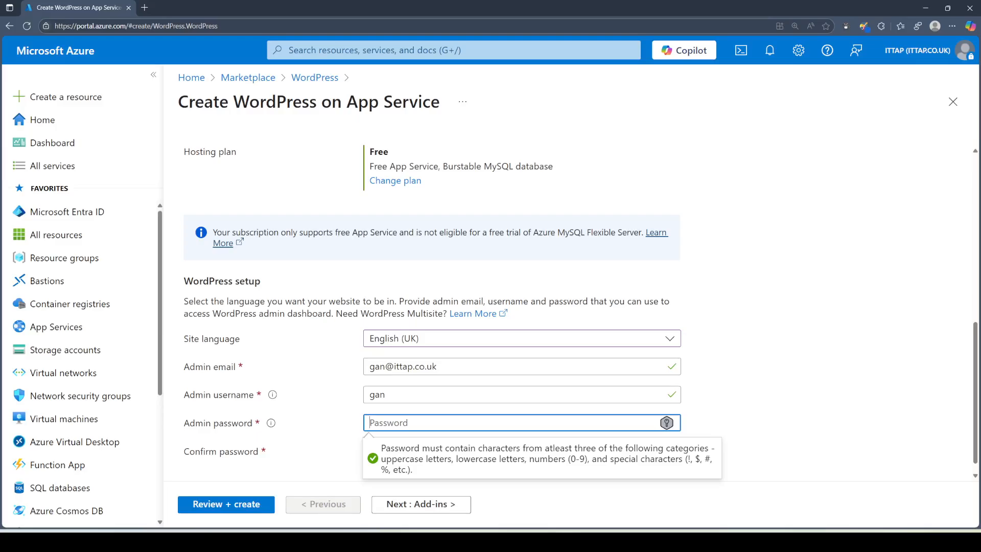
type("••••")
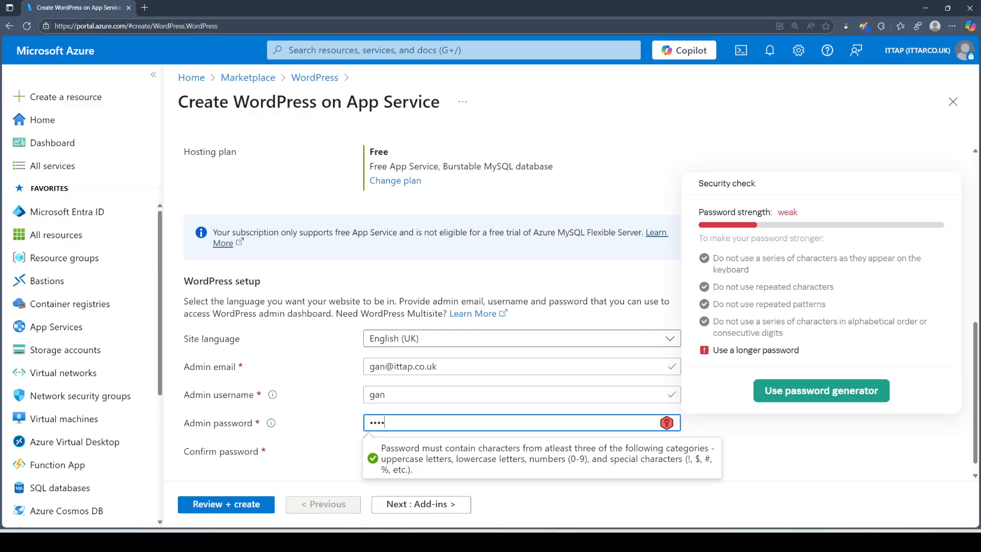
key("BackSpace")
key("BackSpace")
key("BackSpace")
key("BackSpace")
type("•••")
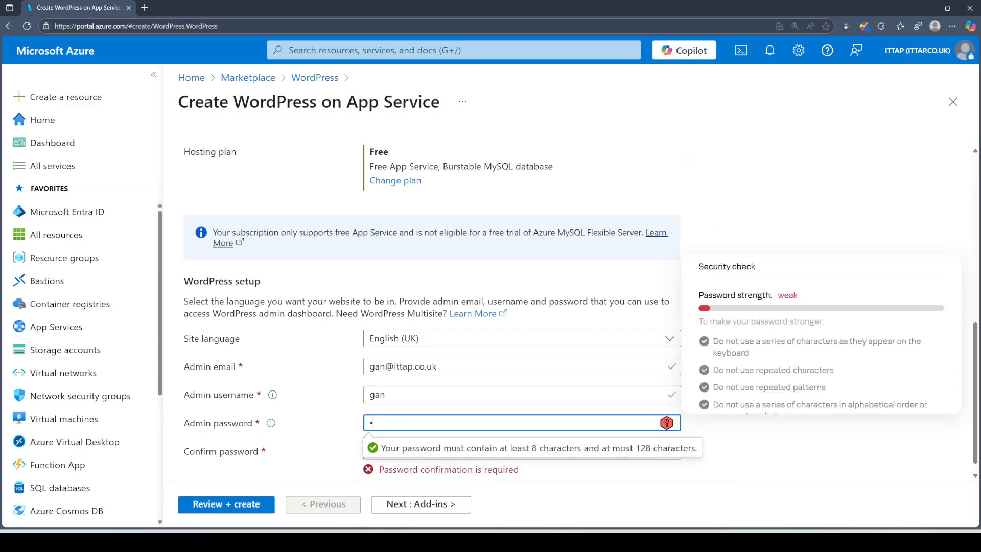
type("••••")
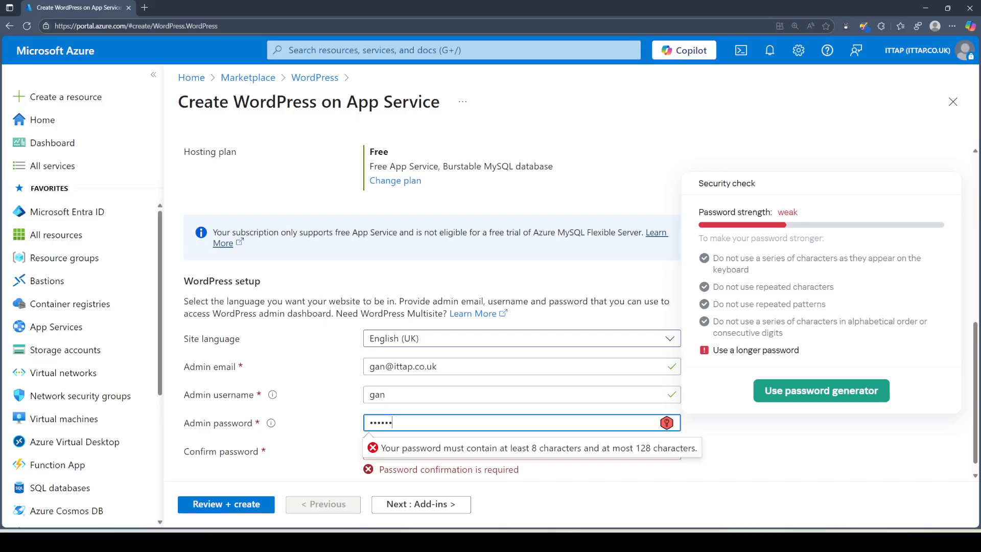
type("•••••••••")
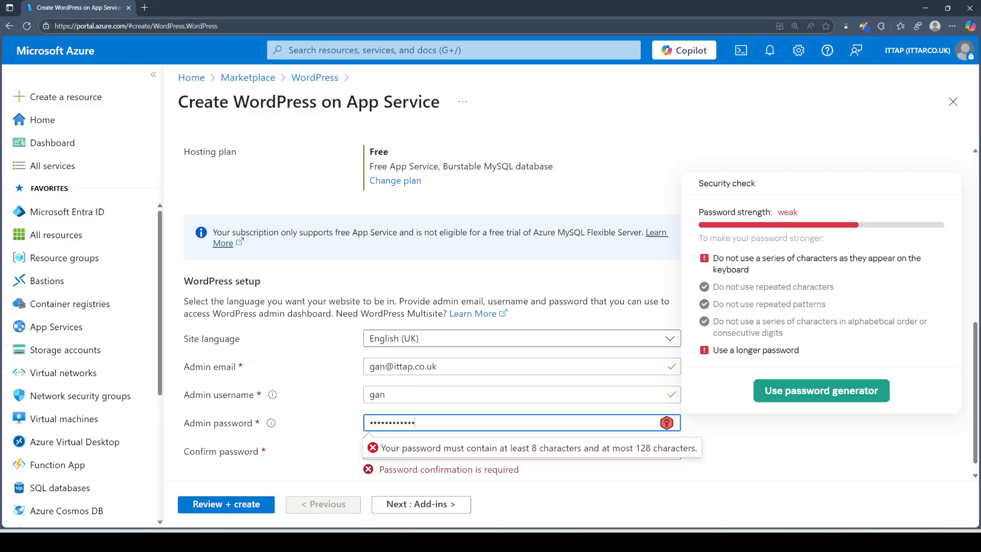
type("•")
key("Tab")
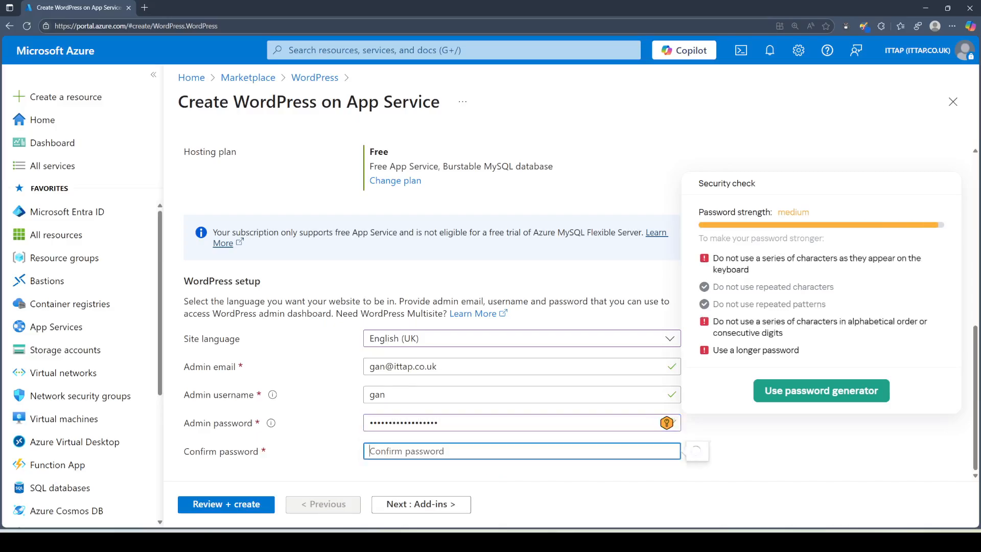
type("•••••••••")
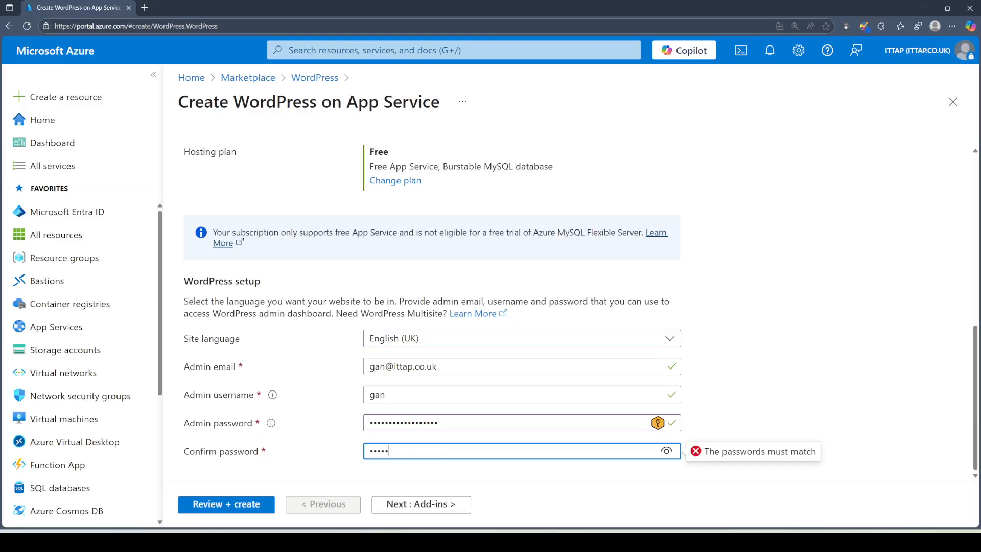
type("•••••••••")
Step: Advance through Add-ins, Networking, Deployment and Tags to the Review + create summary
left_click(421, 505)
scroll(601, 315, "down", 3)
scroll(601, 315, "down", 5)
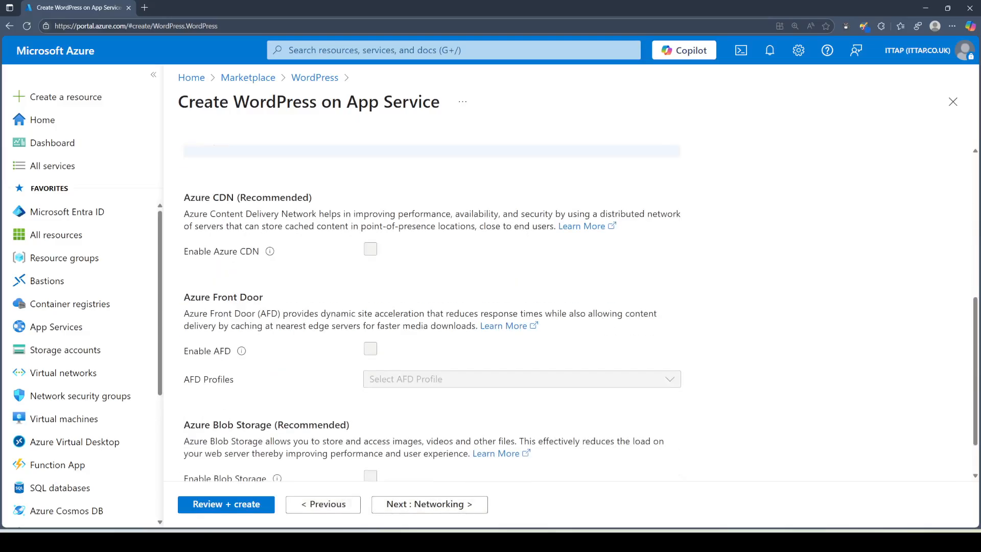
left_click(460, 504)
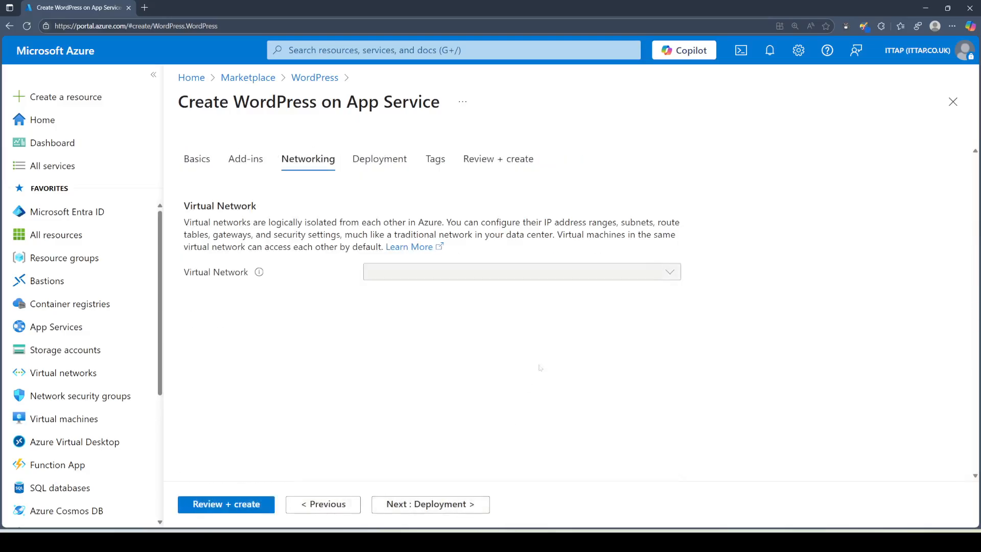
left_click(427, 505)
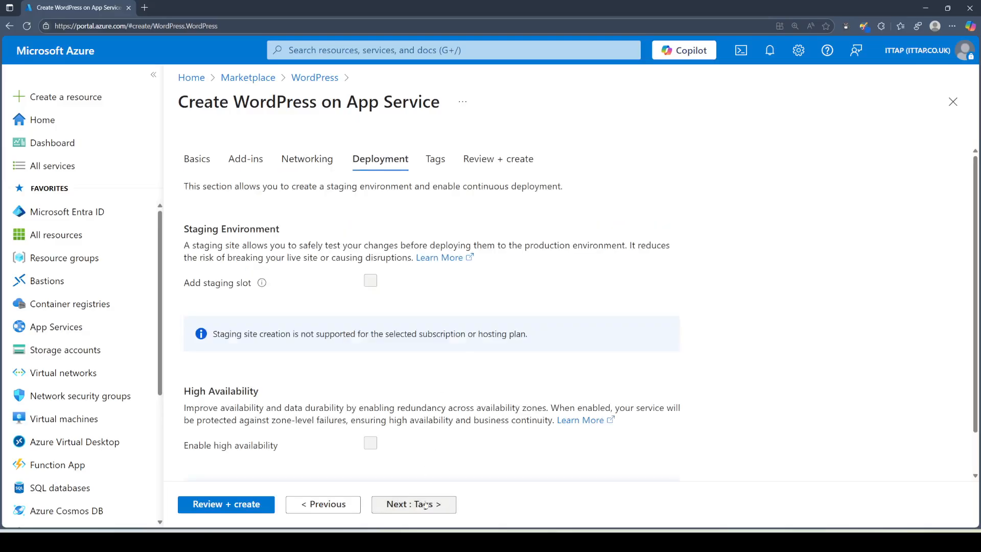
left_click(425, 505)
left_click(426, 505)
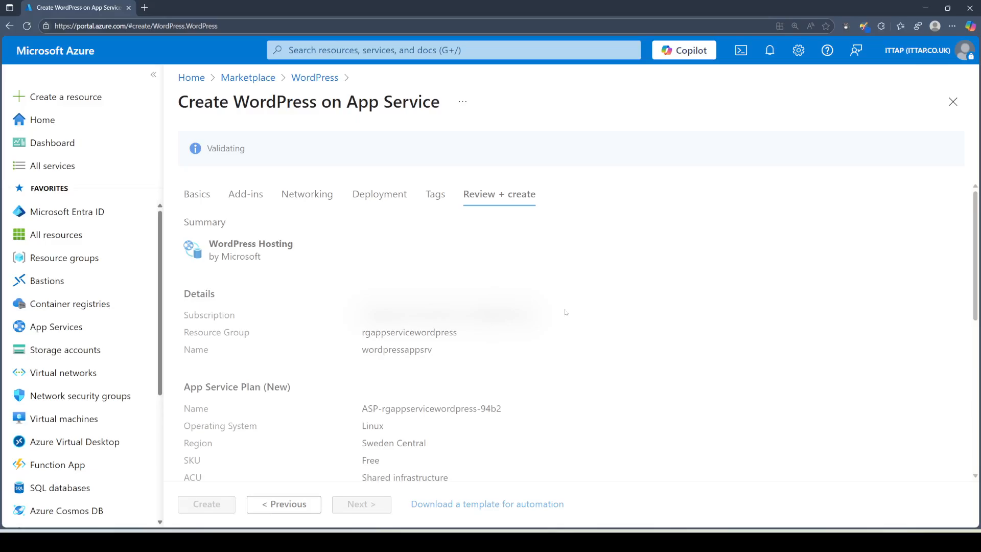
scroll(565, 315, "down", 3)
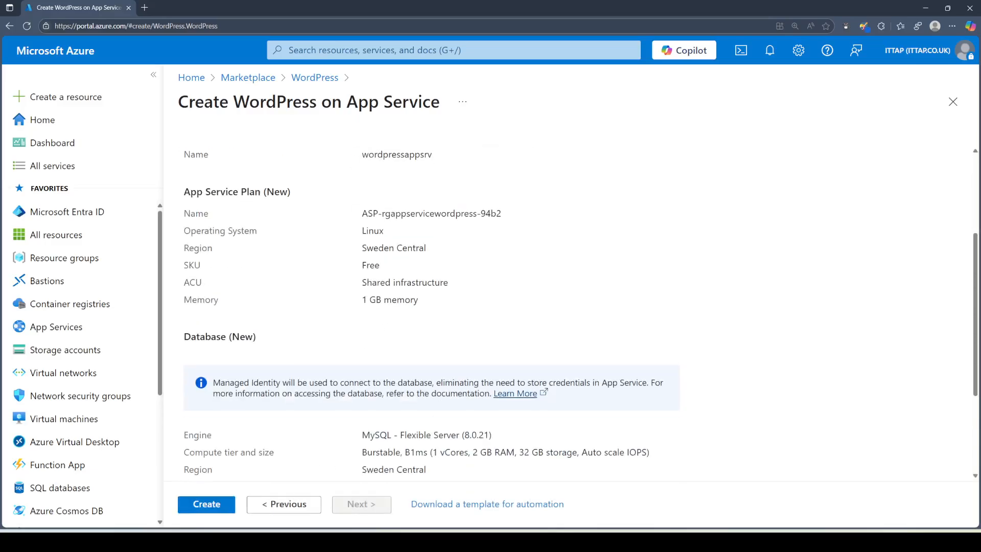
scroll(383, 396, "down", 3)
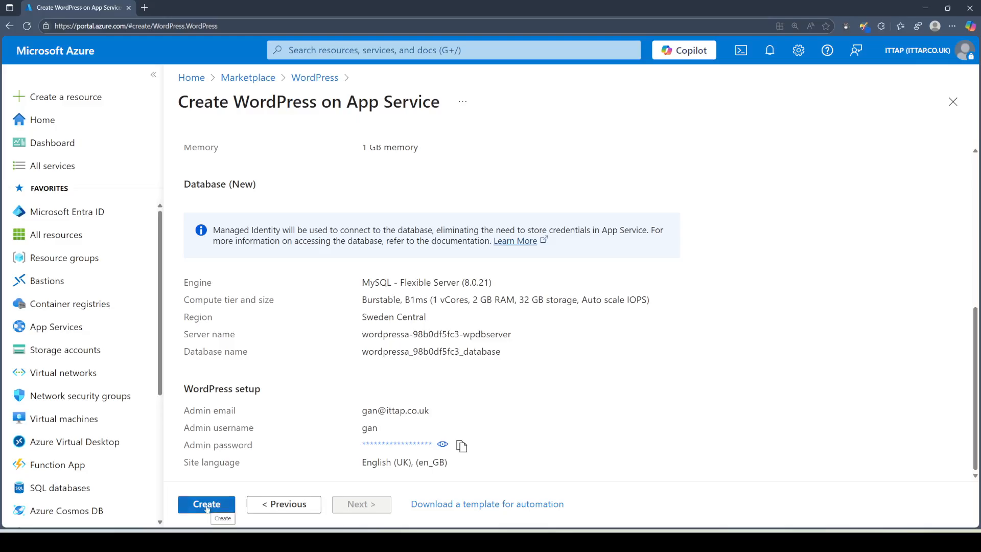
Step: Copy the admin password, open Notepad, and launch the WordPress deployment with Create
left_click(462, 446)
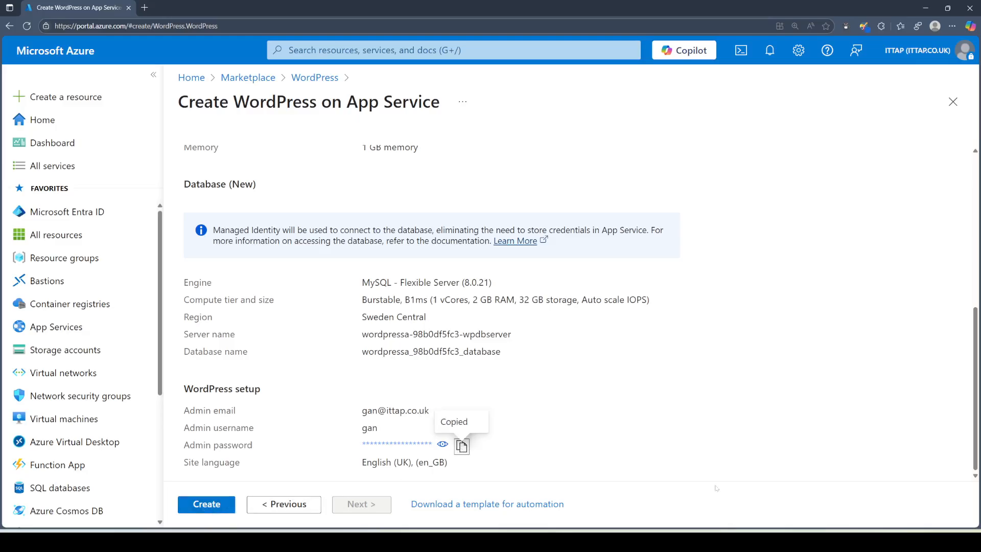
key("super+r")
type("notepad")
key("Return")
left_click(211, 504)
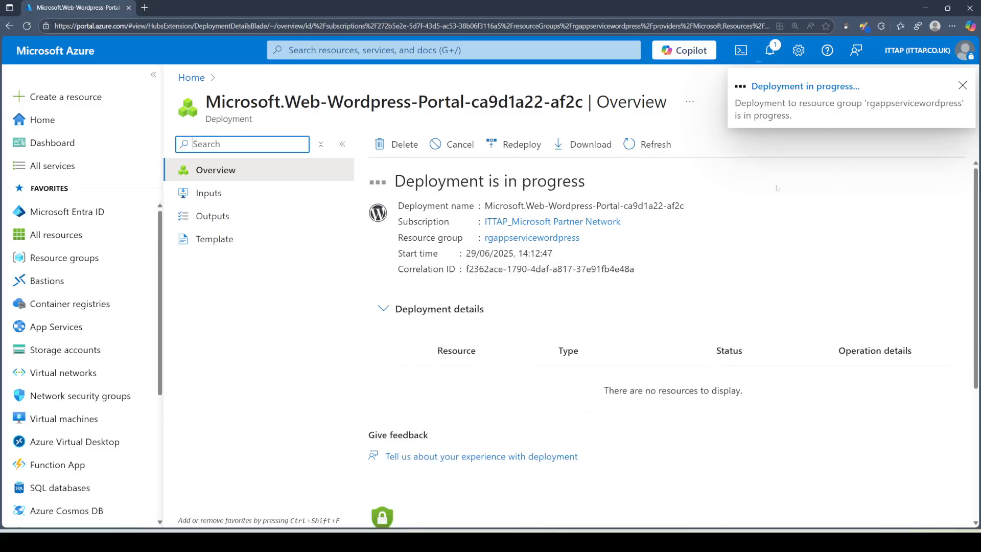
Step: Zoom the page out while the WordPress deployment to rgappservicewordpress finishes
key("ctrl+minus")
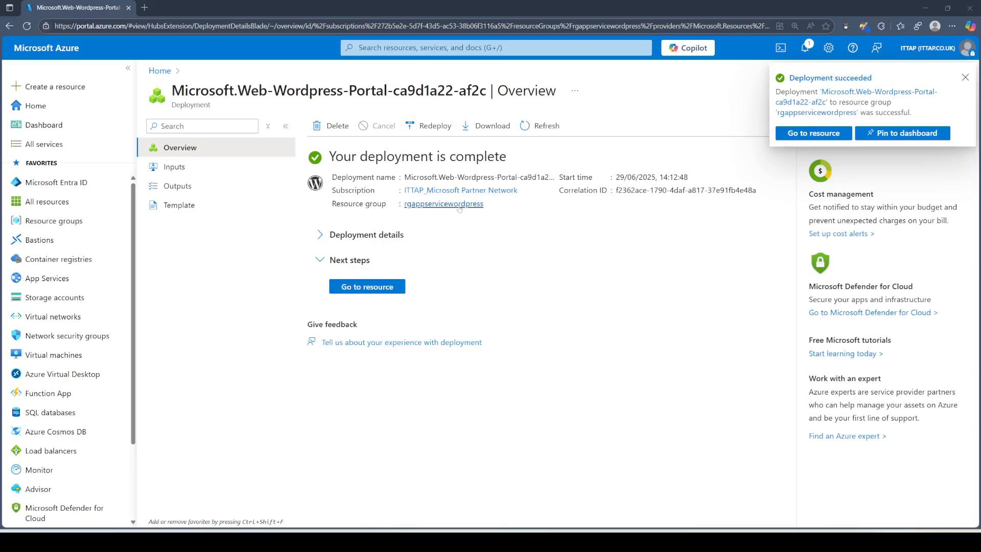
Step: Open the wordpressappsrv web app and launch its default domain in a new tab
left_click(384, 286)
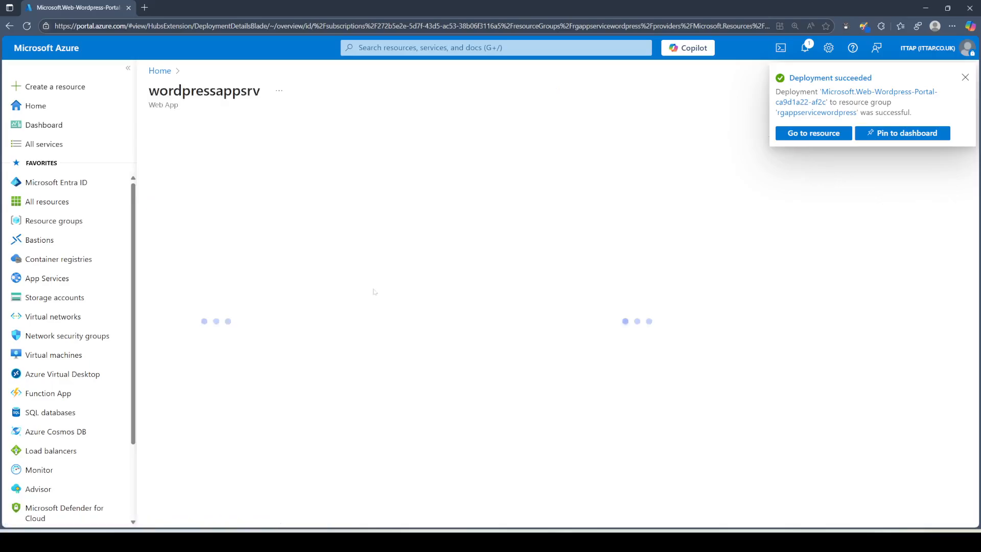
left_click(965, 77)
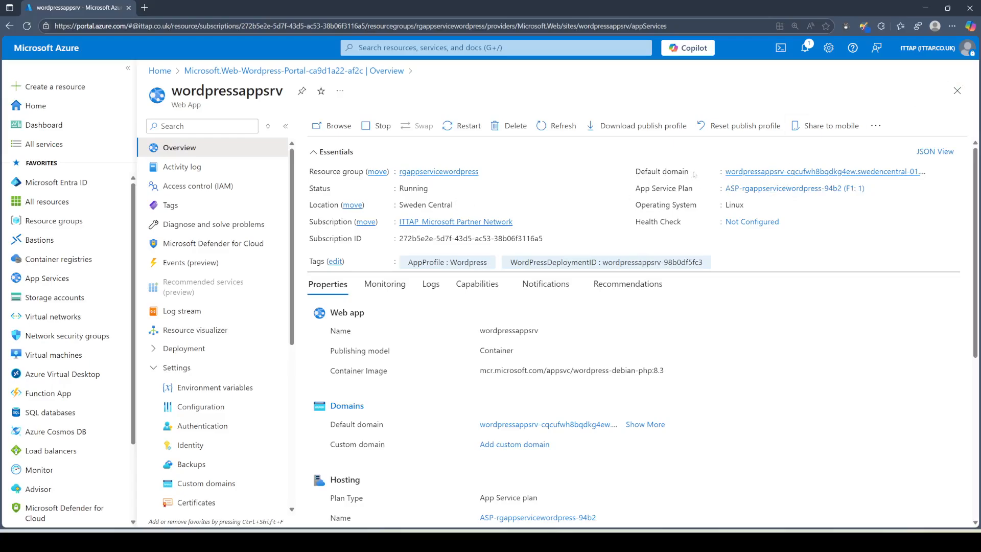
right_click(837, 172)
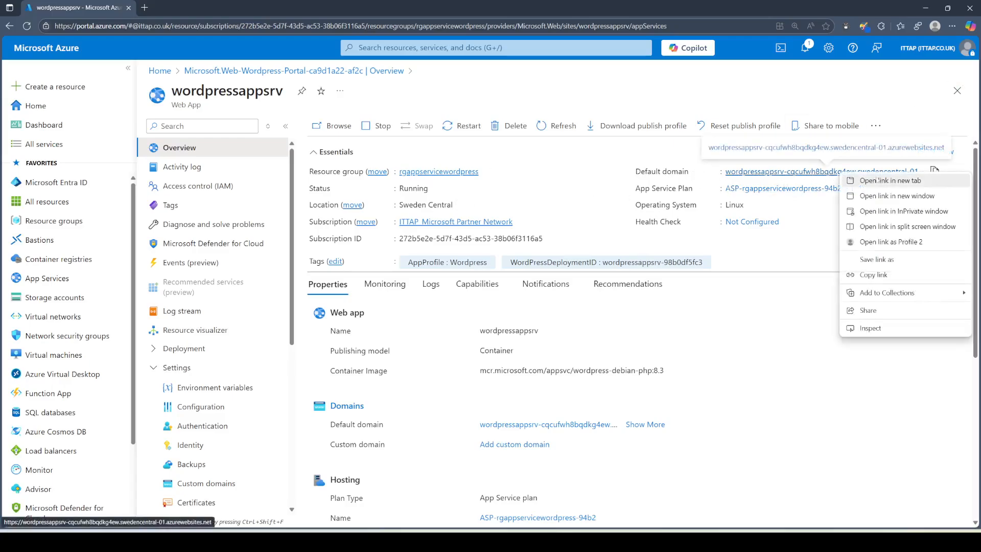
left_click(878, 180)
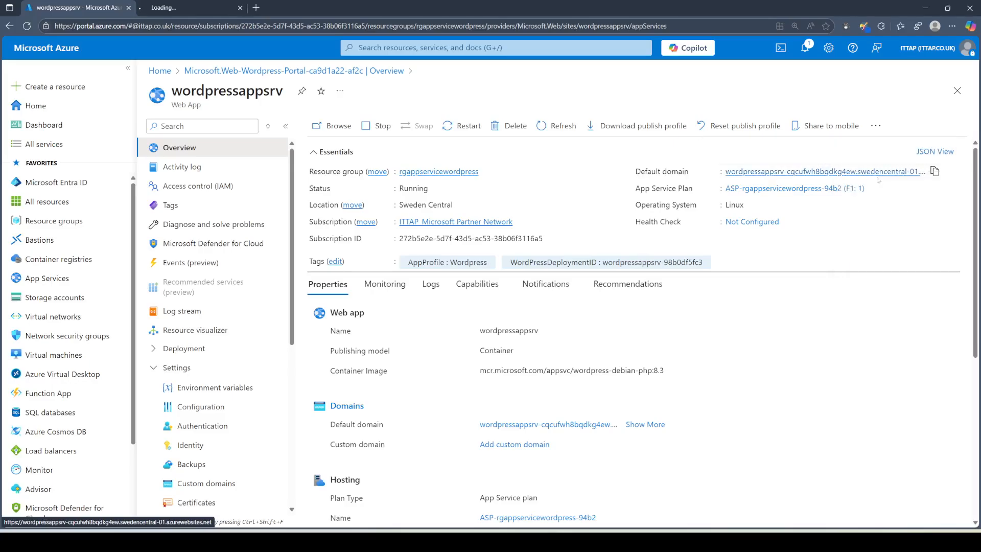
left_click(209, 11)
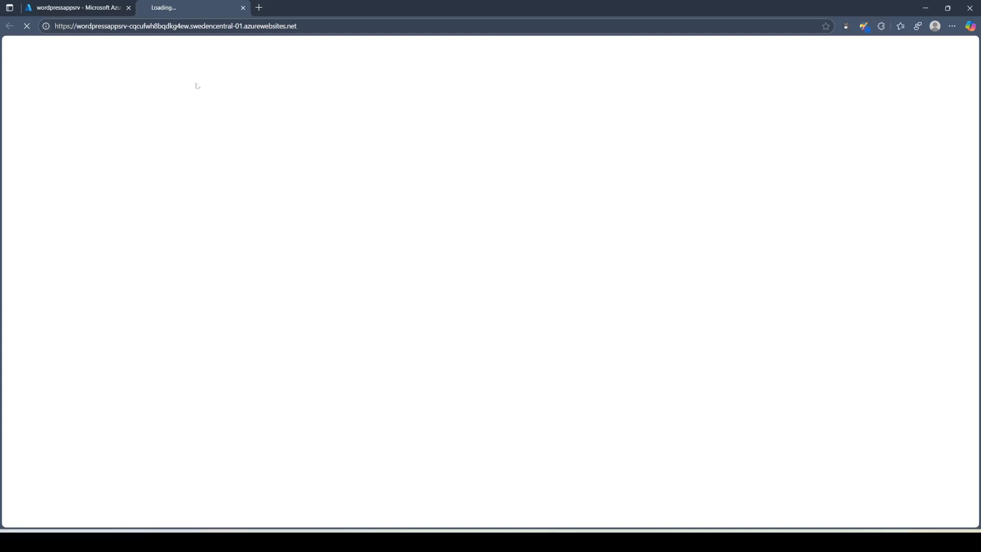
Step: Duplicate the portal tab showing the wordpressappsrv web app page
left_click(92, 8)
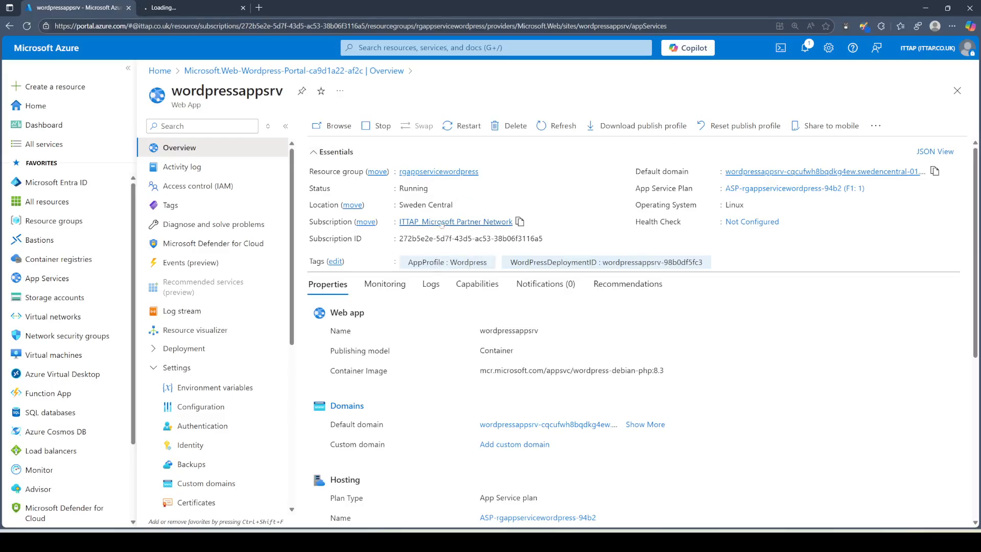
right_click(107, 7)
left_click(137, 62)
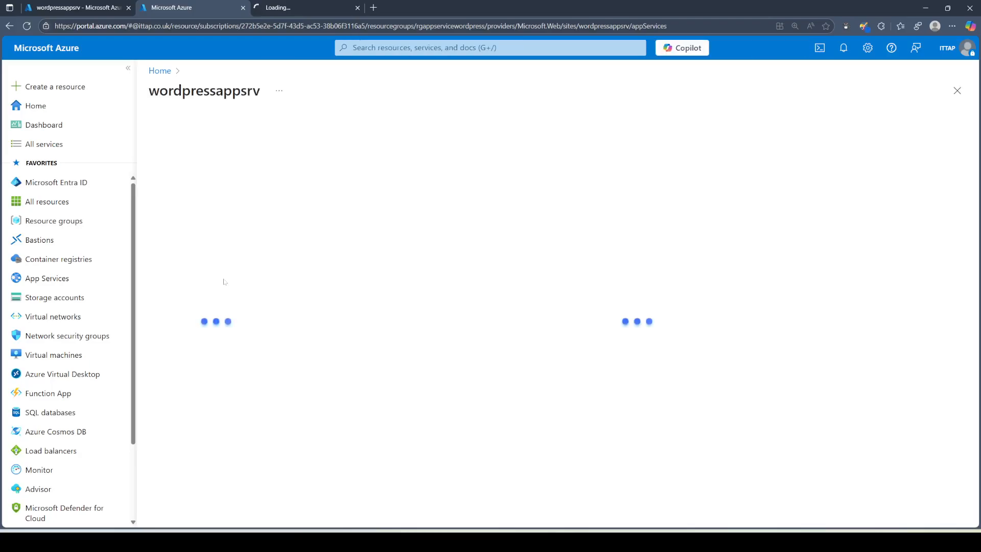
Step: Open rgappservicewordpress from Resource groups and highlight the App Service among its four resources
left_click(47, 201)
left_click(55, 221)
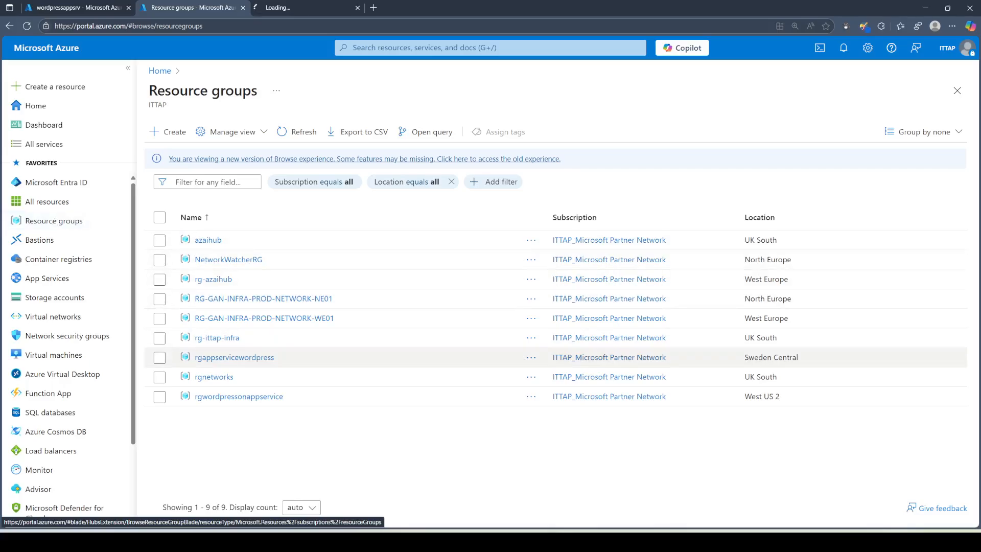
left_click(246, 359)
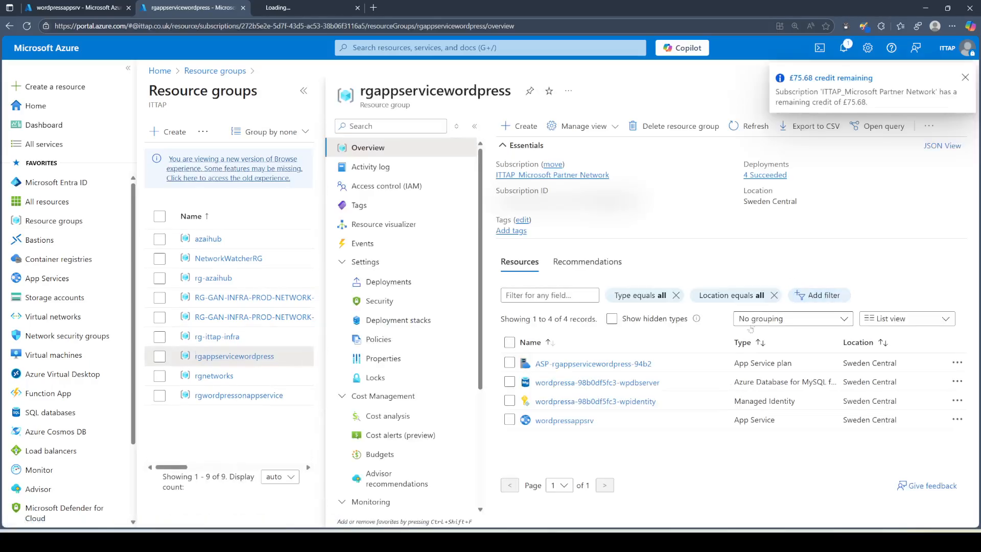
left_click_drag(731, 341, 691, 343)
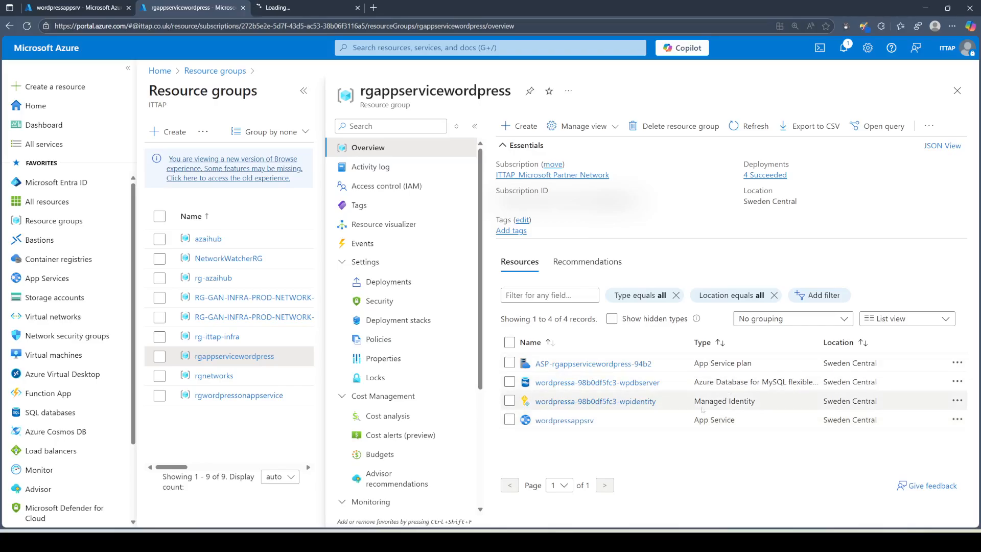
mouse_move(690, 417)
left_mouse_down()
mouse_move(743, 427)
mouse_move(683, 423)
mouse_move(679, 384)
mouse_move(690, 363)
mouse_move(694, 372)
left_mouse_up()
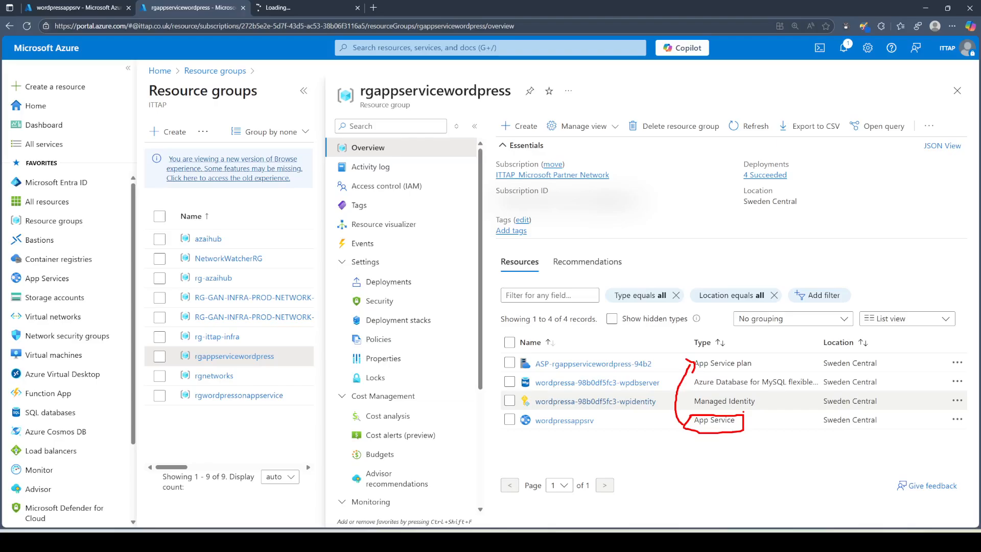
key("Escape")
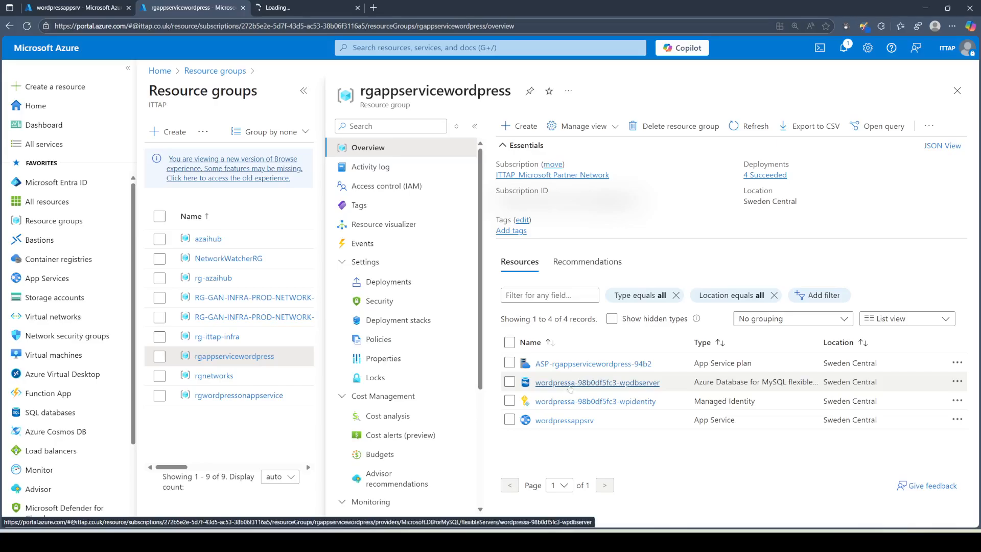
Step: Check the WordPress site tab's loading progress, then return to the resource group overview
left_click(315, 12)
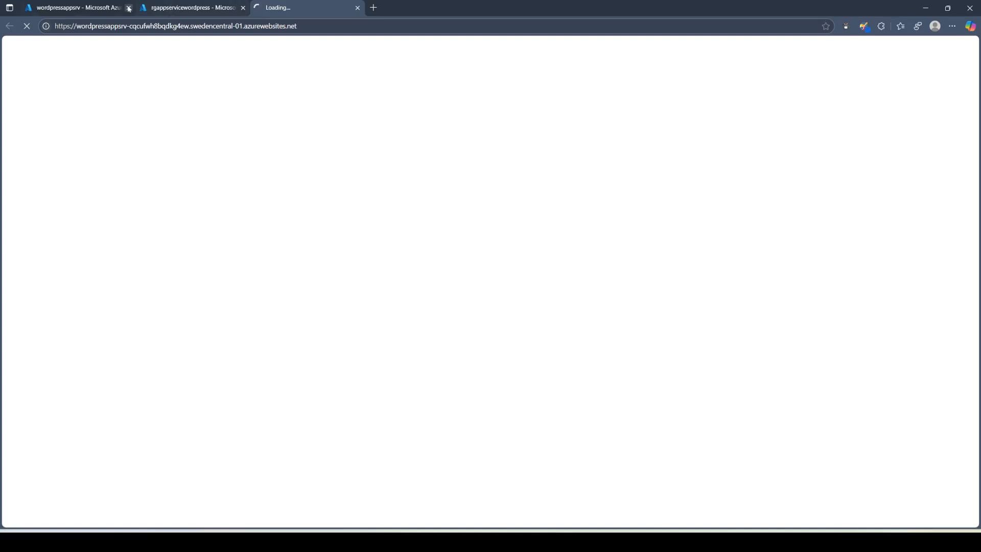
left_click(110, 7)
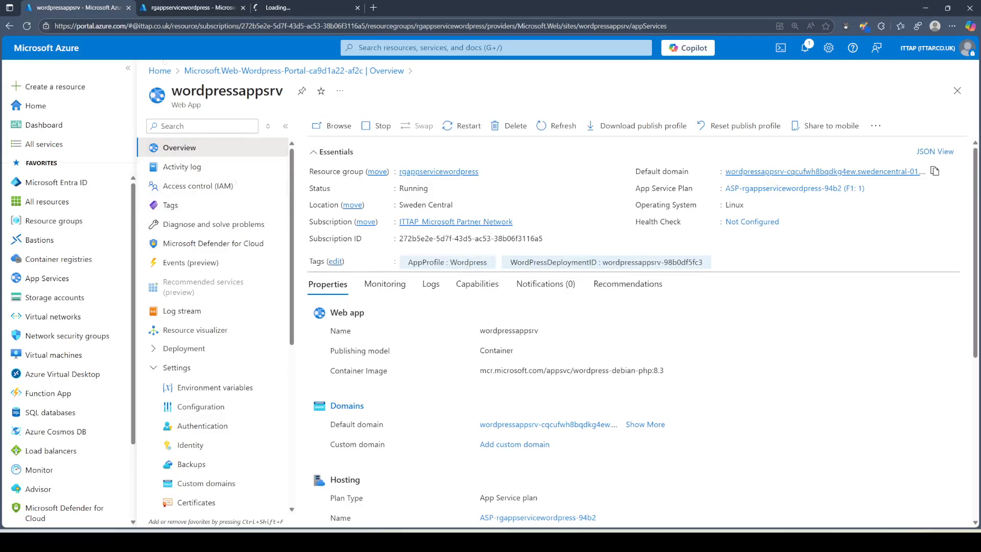
left_click(161, 8)
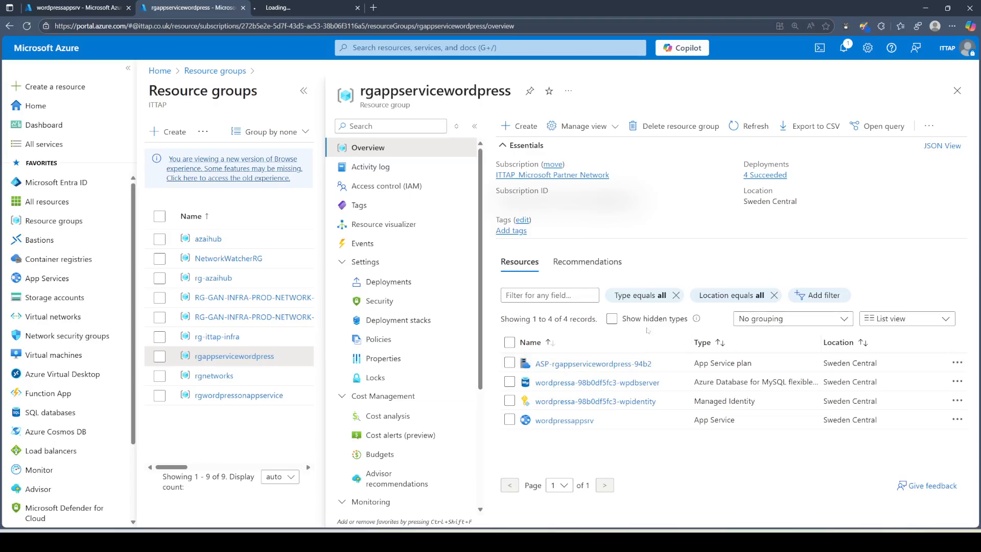
left_click(303, 9)
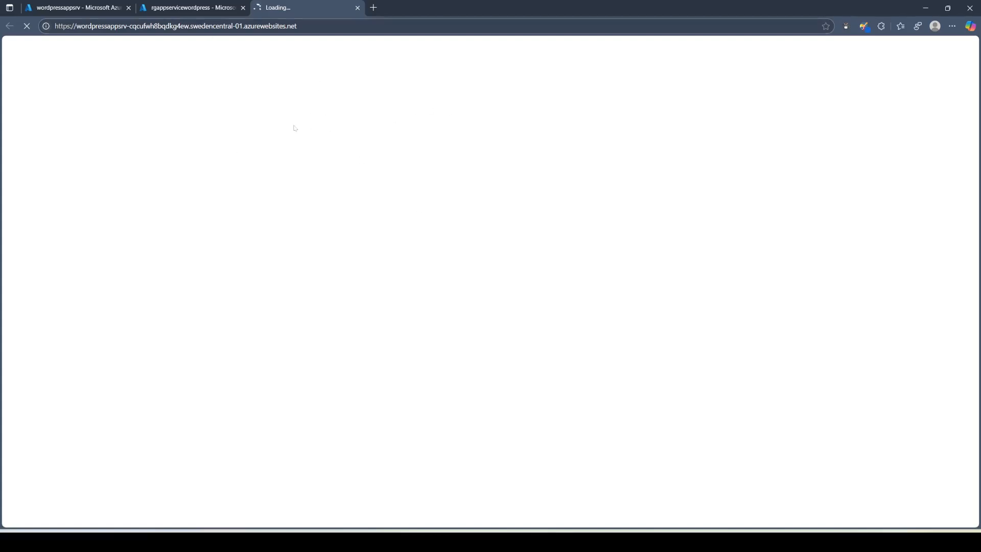
left_click(182, 9)
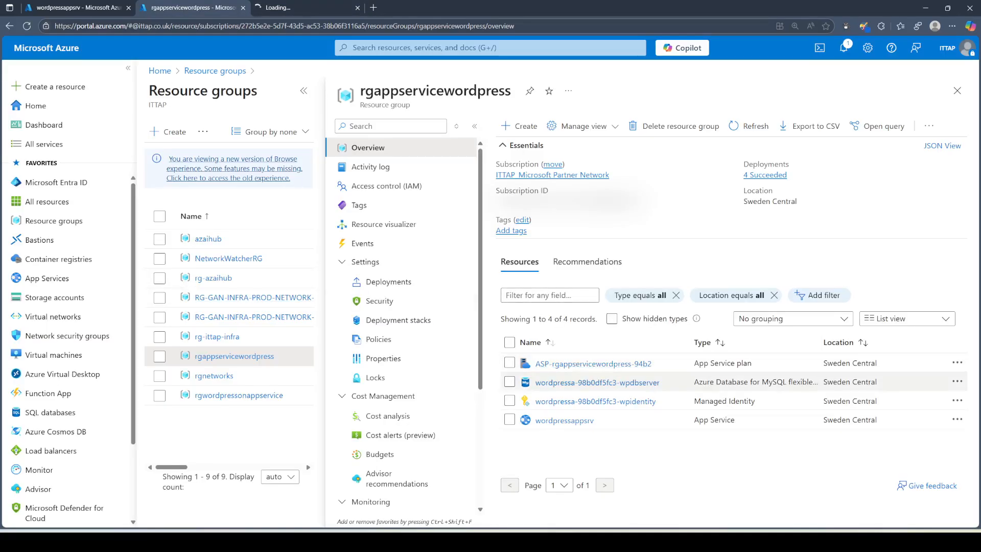
Step: Open the wpdbserver MySQL server, disable portal masking, and copy its Administrator login
left_click(598, 382)
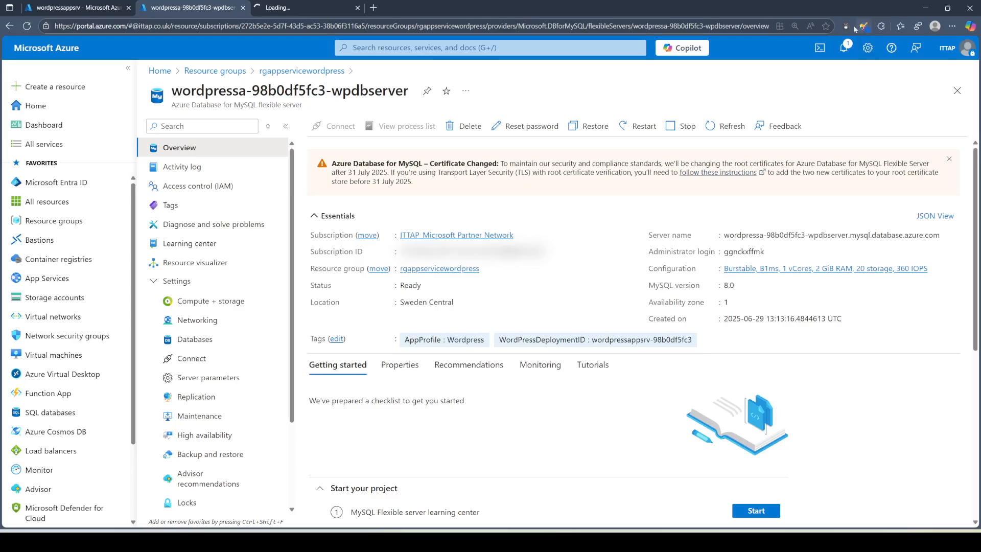
left_click(846, 26)
left_click(681, 110)
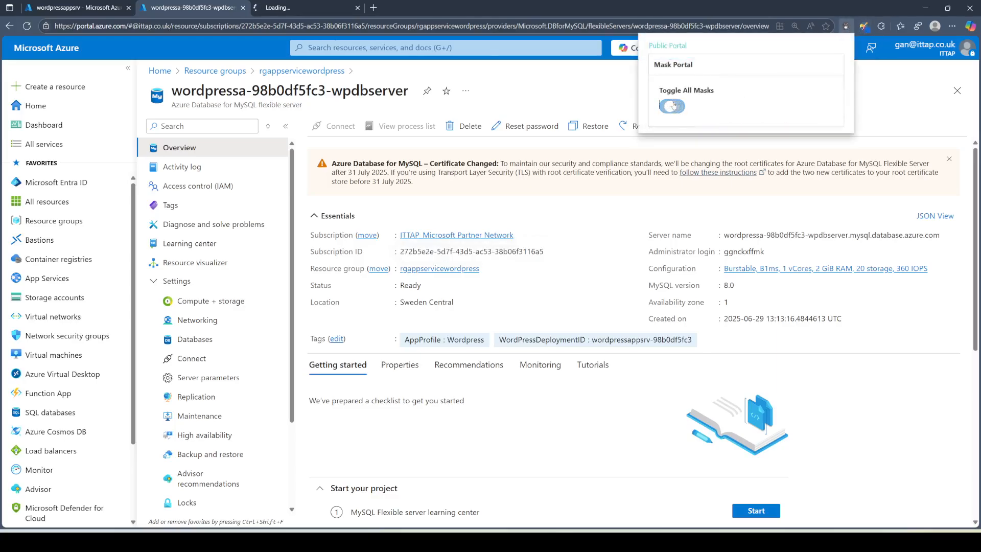
left_click(846, 27)
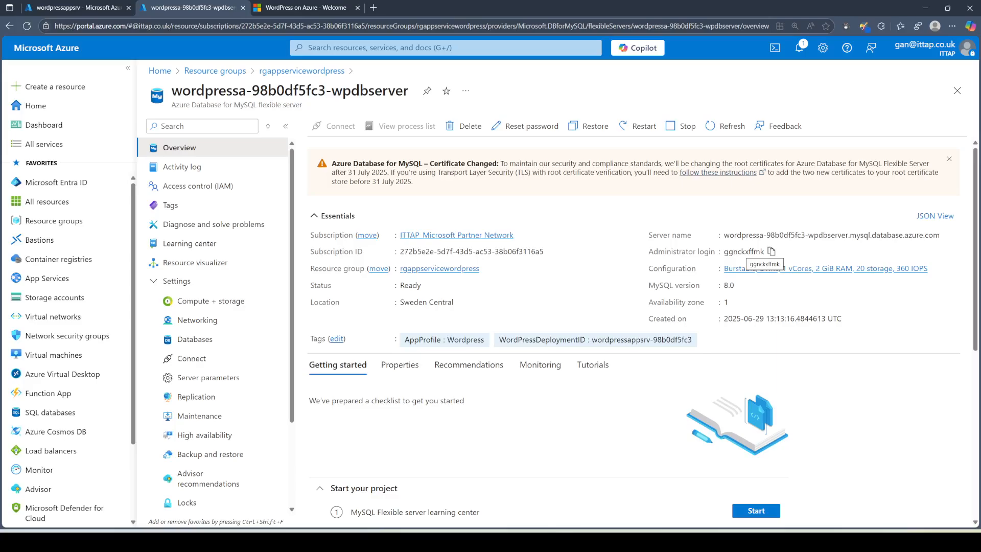
double_click(743, 253)
left_click(708, 253)
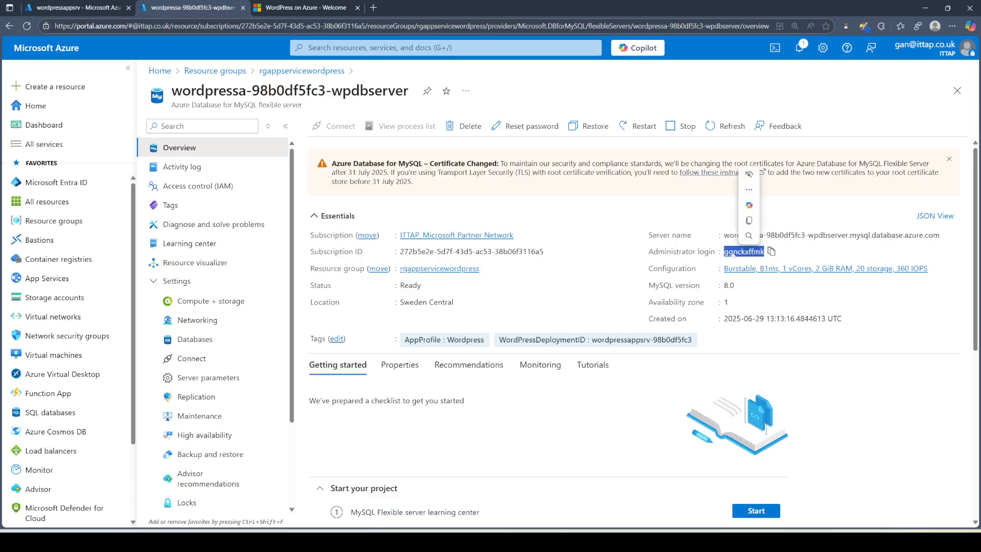
key("ctrl+c")
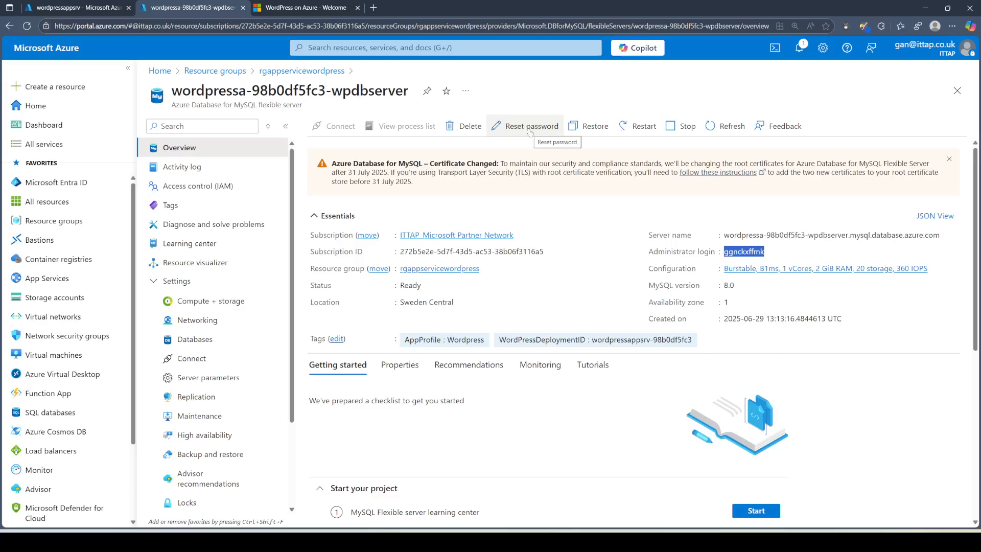
Step: Check the WordPress installation tab twice, returning to the MySQL server overview each time
left_click(300, 9)
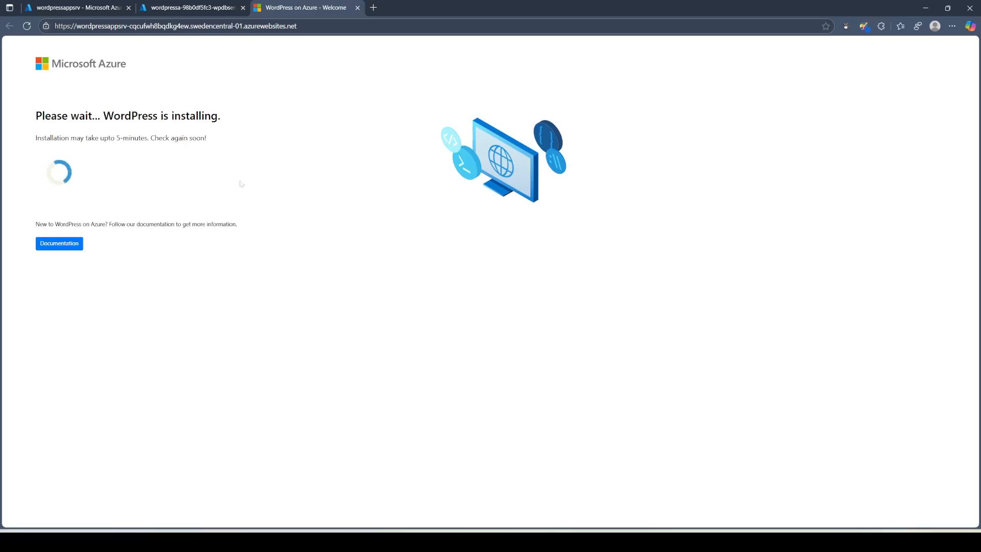
left_click(148, 9)
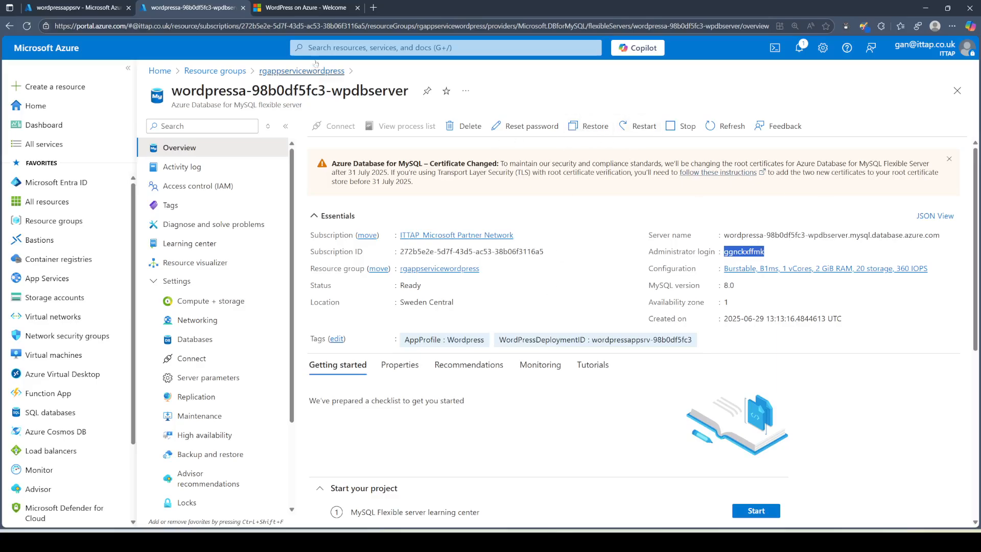
left_click(297, 10)
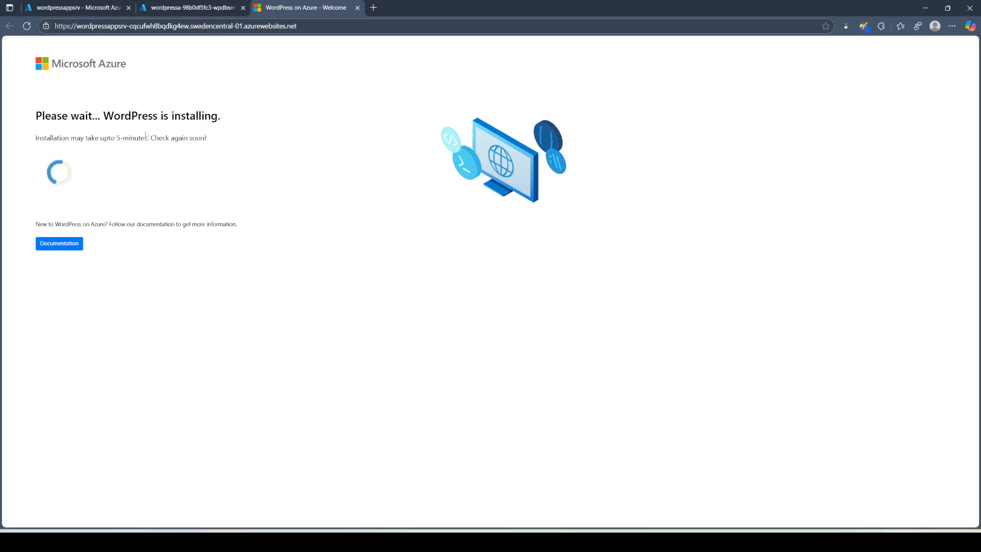
left_click(194, 8)
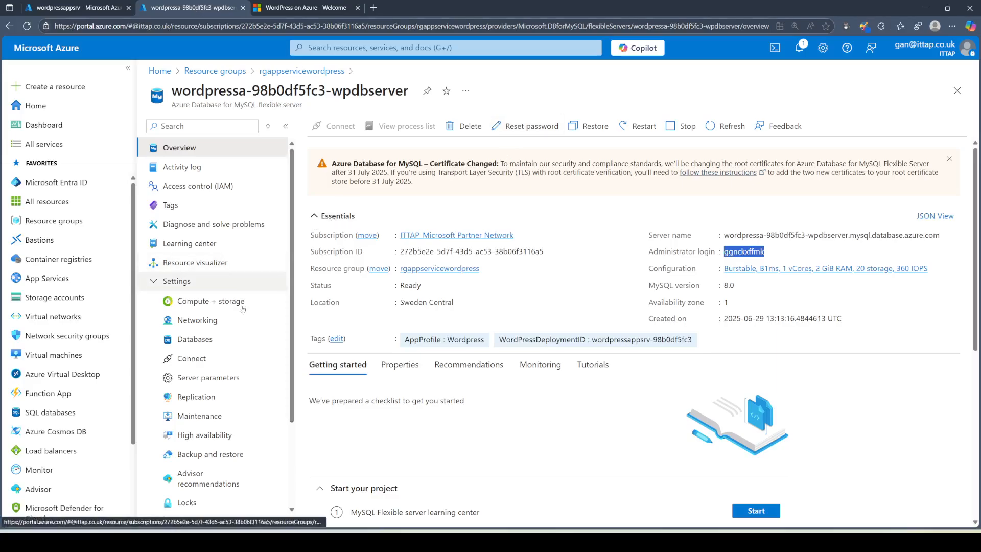
Step: Open Databases, widen the Name column, and annotate wordpressa_98b0df5fc3_database and its wp_users table
left_click(193, 341)
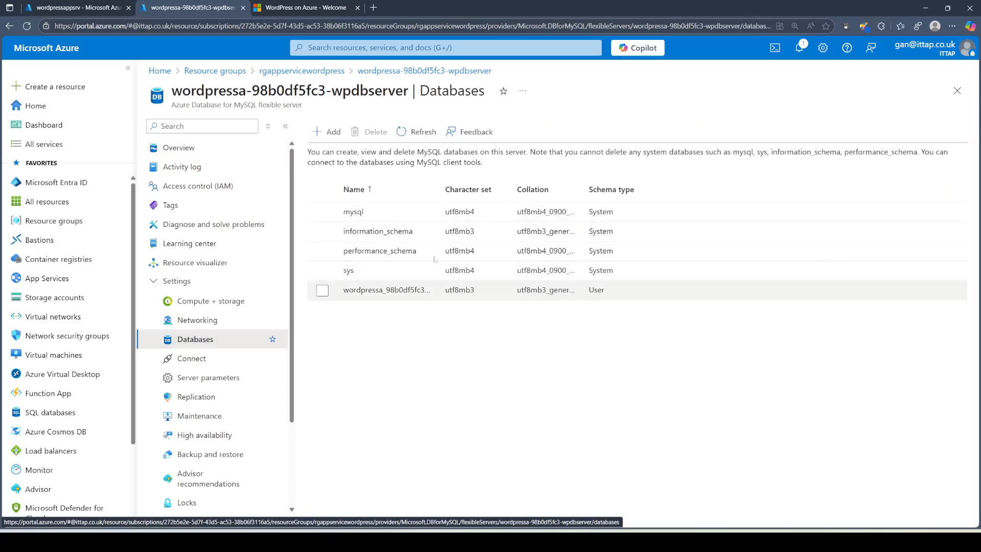
left_click_drag(438, 189, 499, 182)
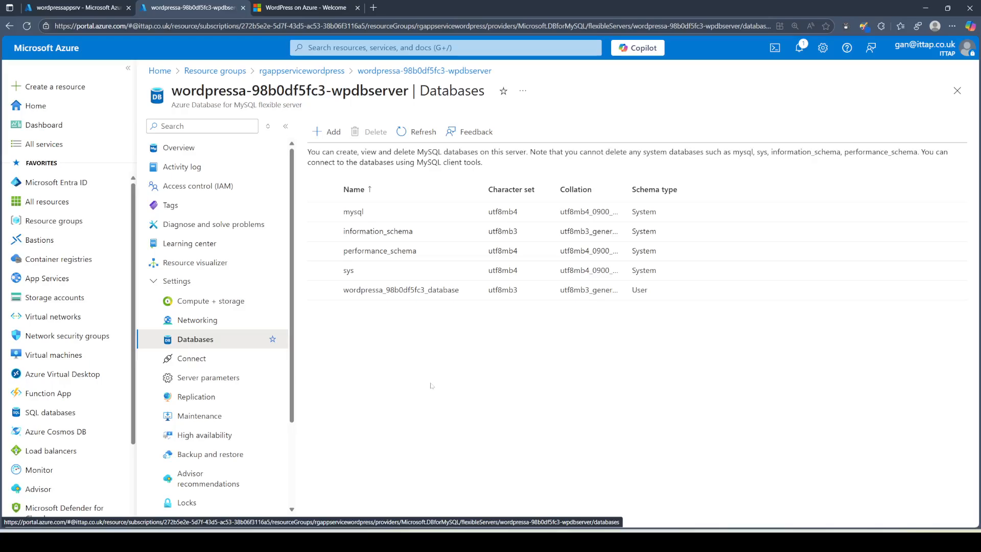
mouse_move(329, 282)
left_mouse_down()
mouse_move(473, 280)
mouse_move(465, 304)
mouse_move(346, 299)
mouse_move(329, 283)
left_mouse_up()
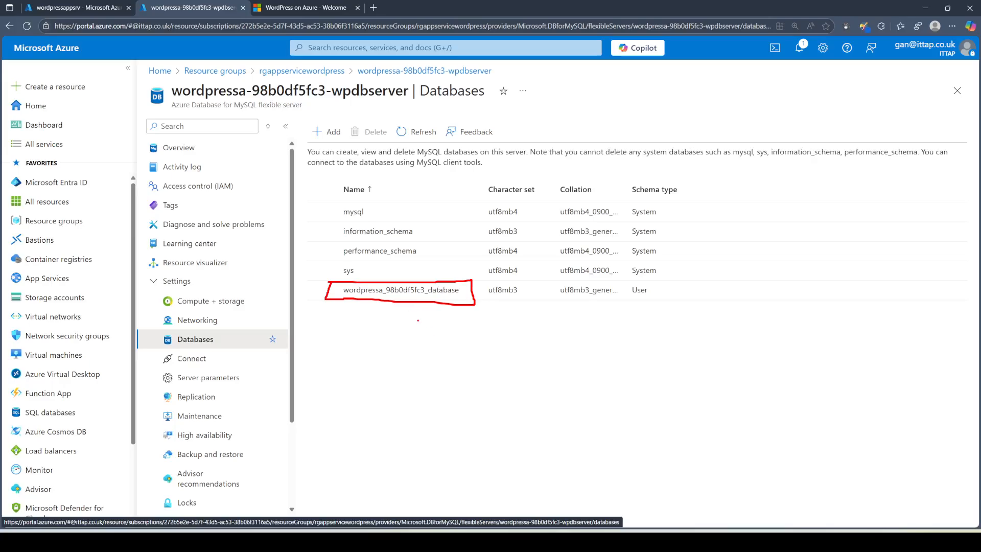
mouse_move(415, 314)
left_mouse_down()
mouse_move(440, 331)
mouse_move(438, 343)
mouse_move(485, 341)
mouse_move(451, 327)
mouse_move(485, 368)
mouse_move(457, 352)
left_mouse_up()
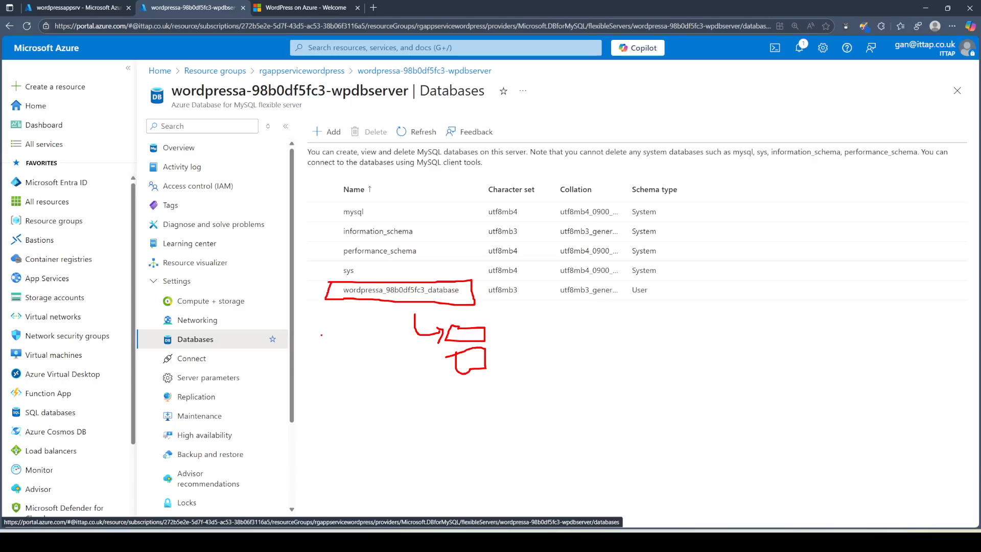
left_click_drag(337, 335, 399, 351)
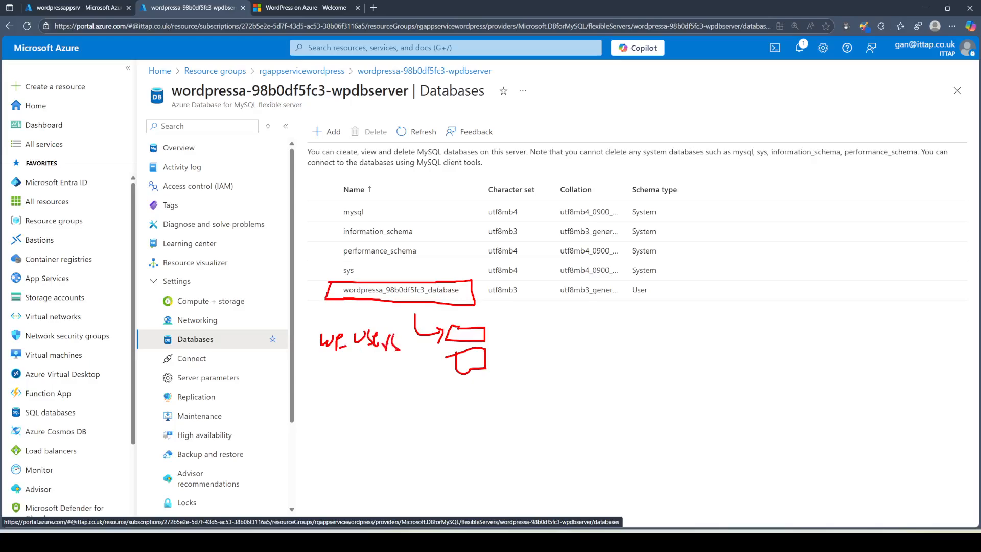
key("Escape")
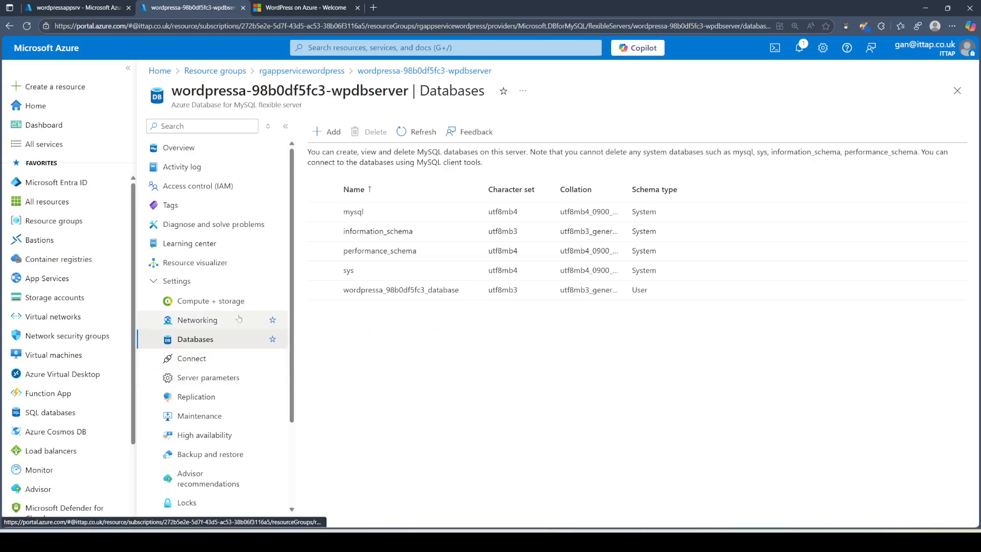
Step: Expand the server's Security settings in the left menu
scroll(240, 307, "down", 2)
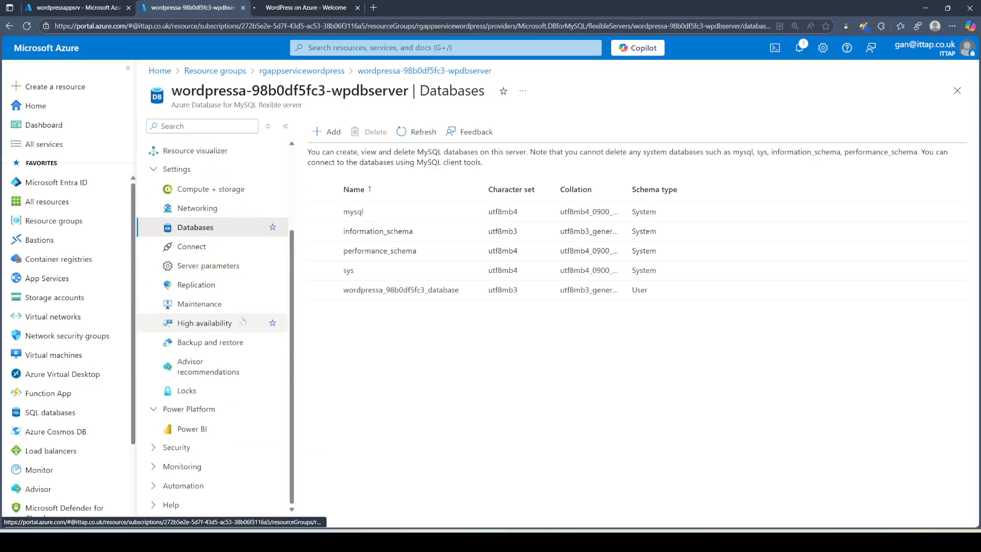
left_click(198, 455)
scroll(220, 368, "down", 2)
scroll(237, 377, "up", 4)
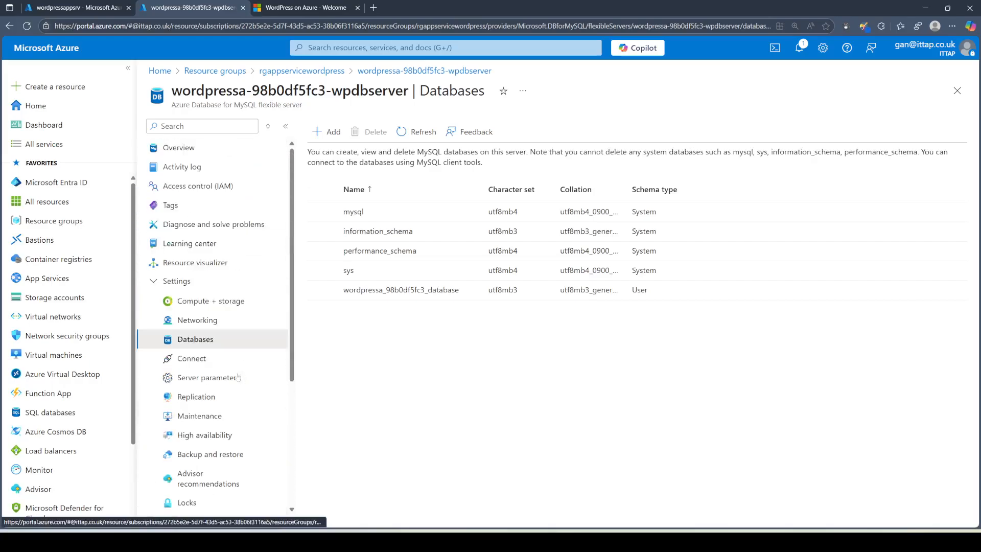
Step: Review the MySQL server's Networking firewall rules, then return to rgappservicewordpress via the breadcrumb
left_click(207, 322)
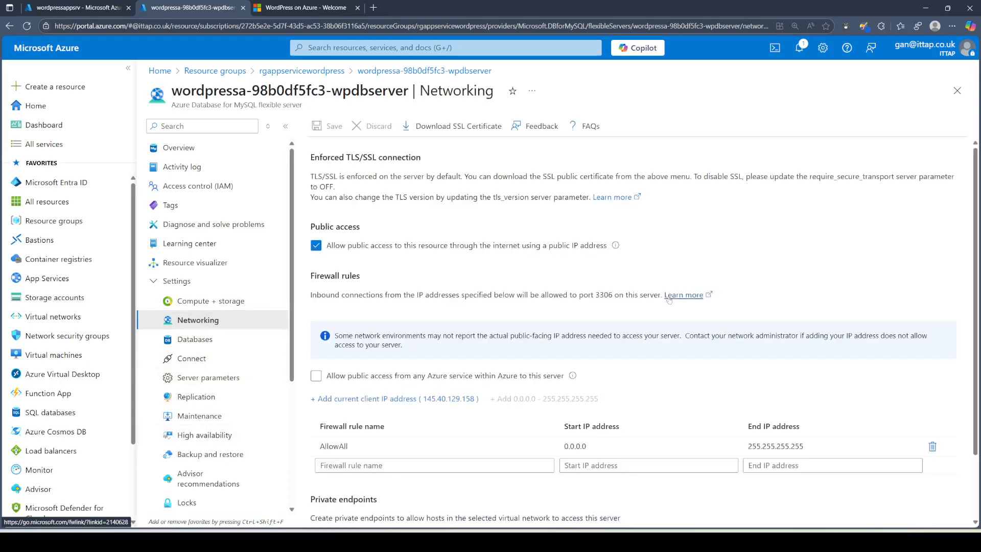
scroll(669, 300, "down", 2)
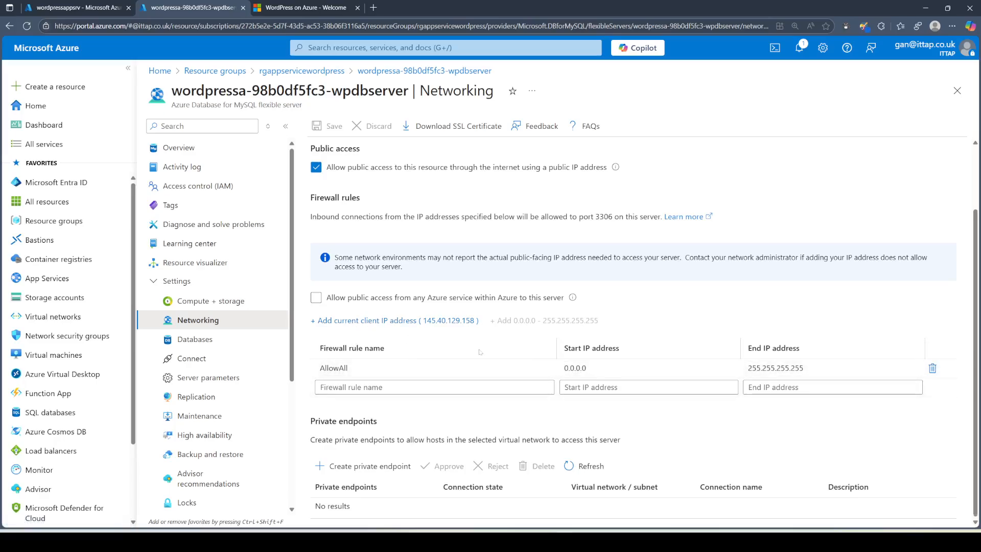
scroll(479, 351, "up", 2)
left_click(305, 8)
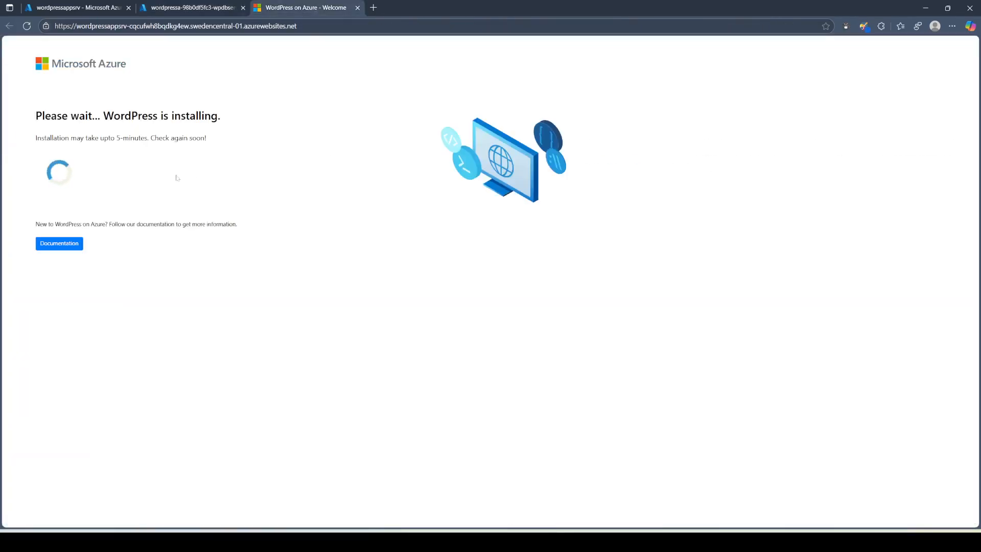
left_click(193, 6)
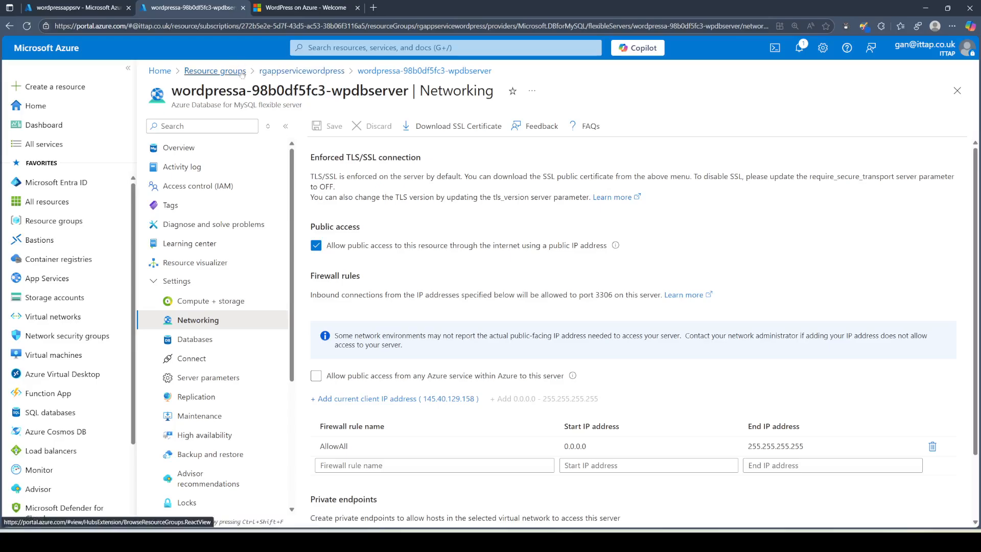
left_click(313, 73)
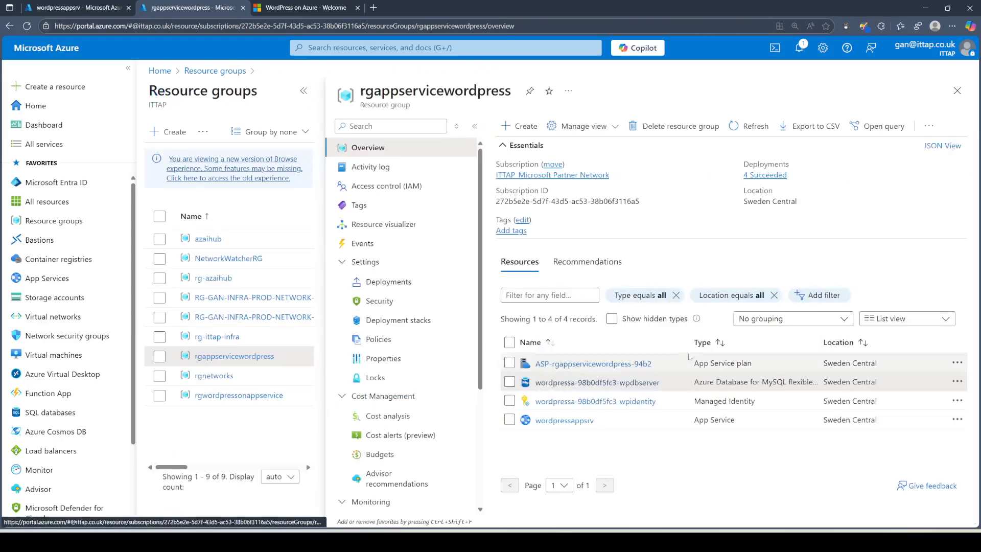
Step: Open wordpressappsrv's Custom domains page showing only the Secured default domain
left_click(577, 421)
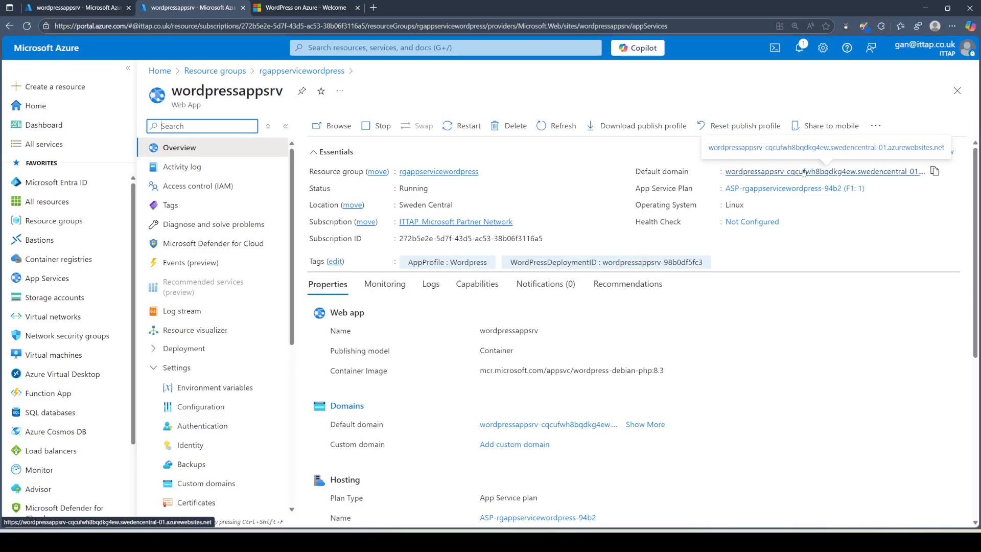
left_click(207, 485)
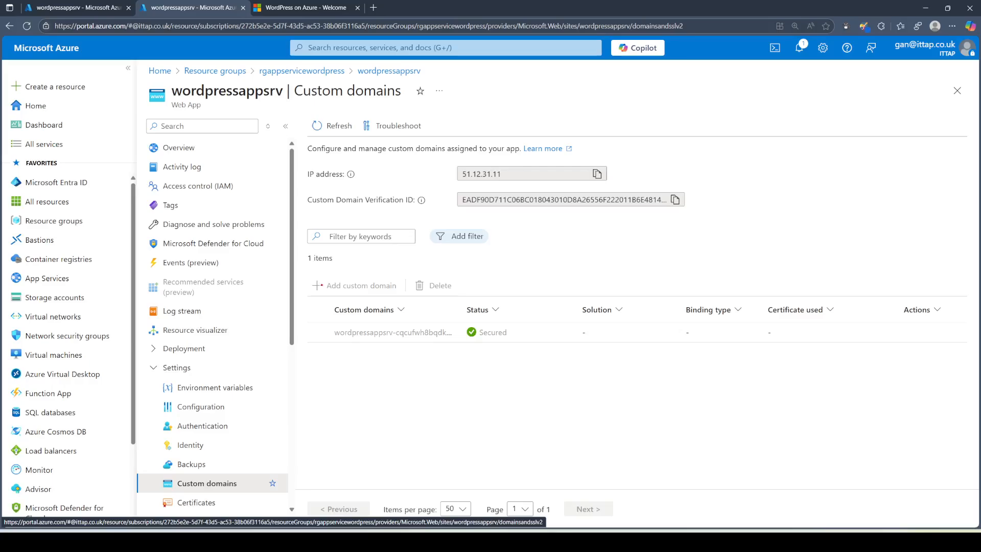
mouse_move(311, 275)
left_mouse_down()
mouse_move(396, 277)
mouse_move(322, 297)
mouse_move(310, 275)
left_mouse_up()
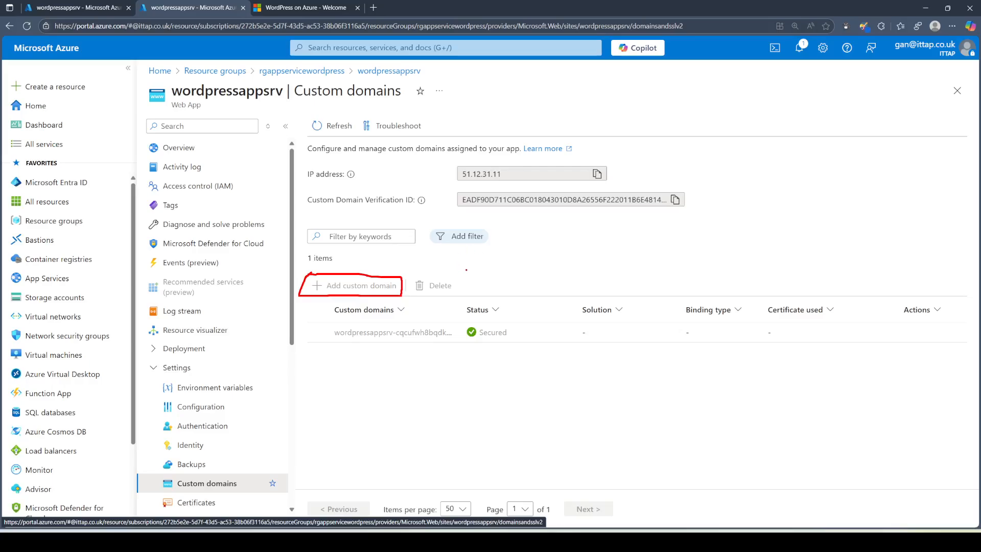
mouse_move(466, 269)
left_mouse_down()
mouse_move(466, 288)
mouse_move(478, 271)
mouse_move(512, 280)
left_mouse_up()
key("Escape")
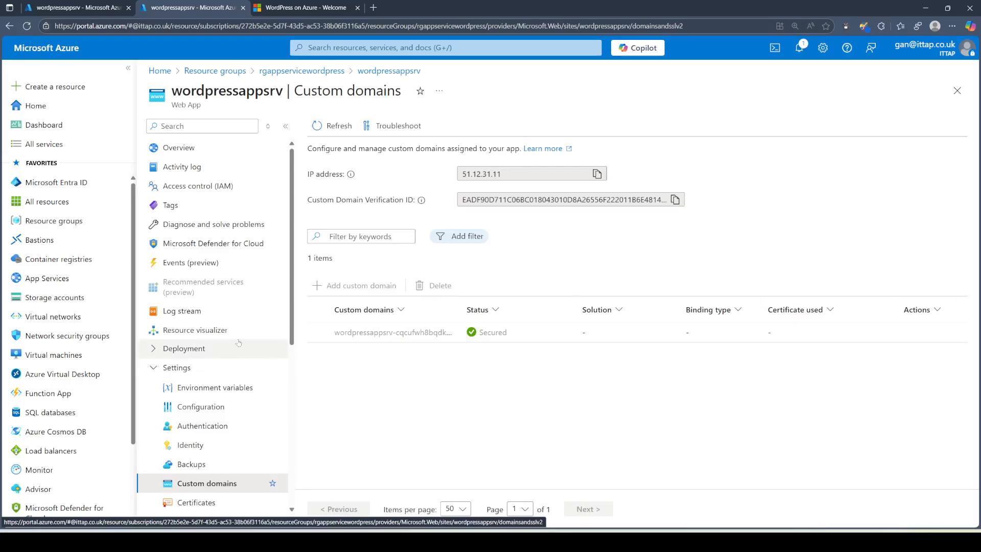
scroll(239, 345, "down", 3)
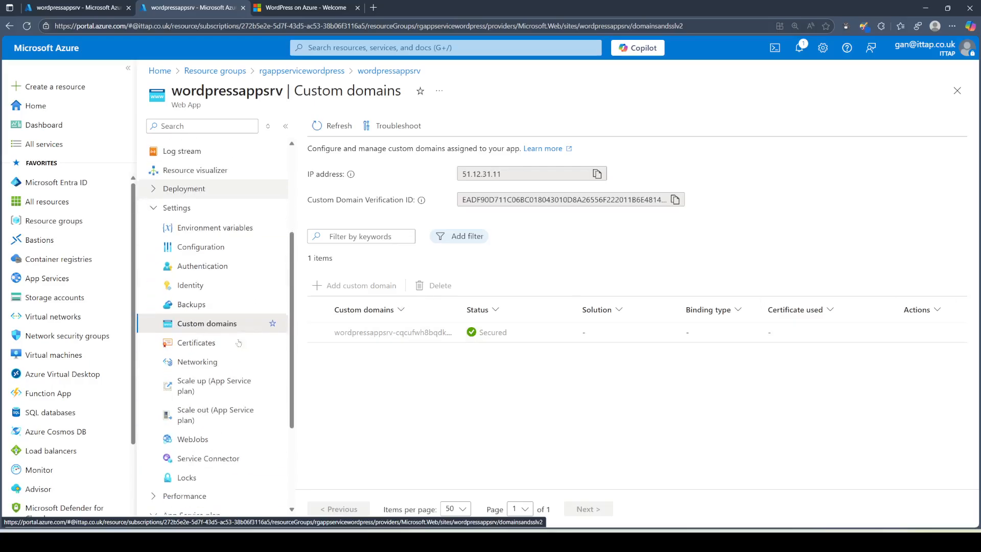
Step: Review Scale up, Scale out and the plan list for the Free F1 plan, then close the blade
left_click(208, 383)
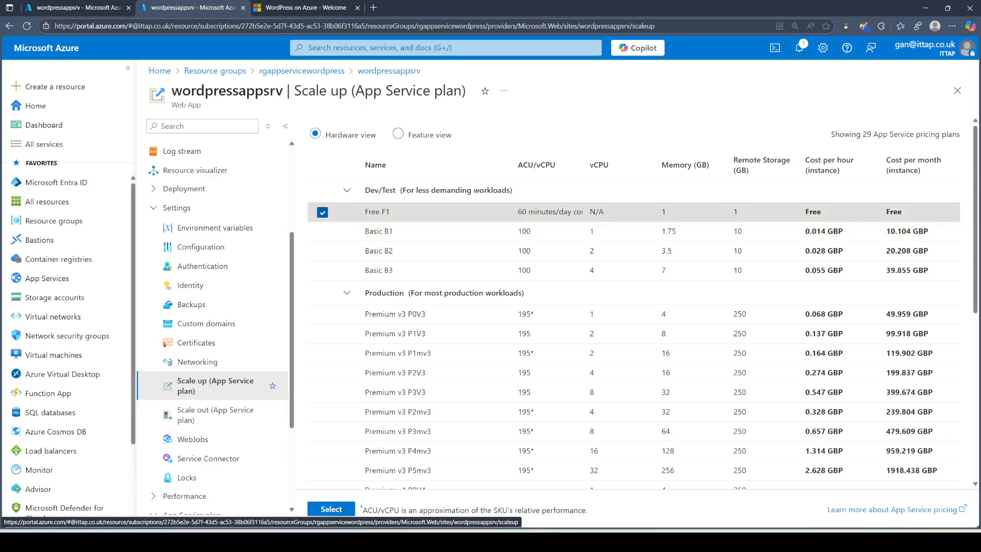
left_click(201, 420)
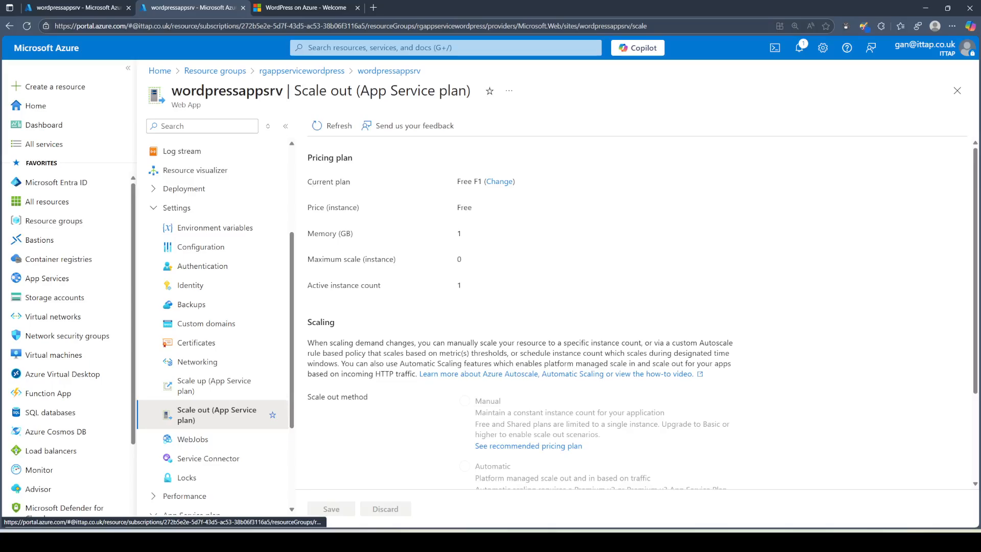
left_click(498, 182)
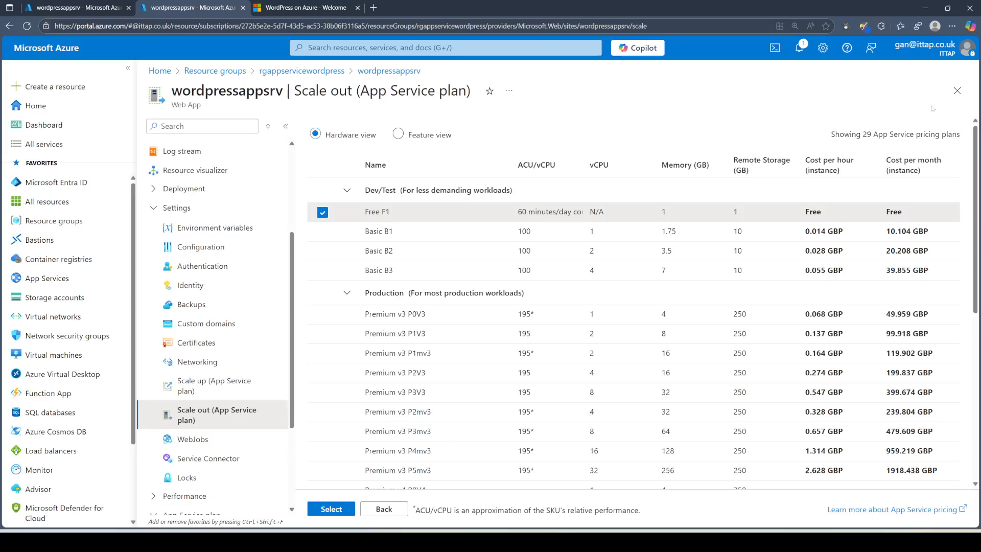
left_click(951, 93)
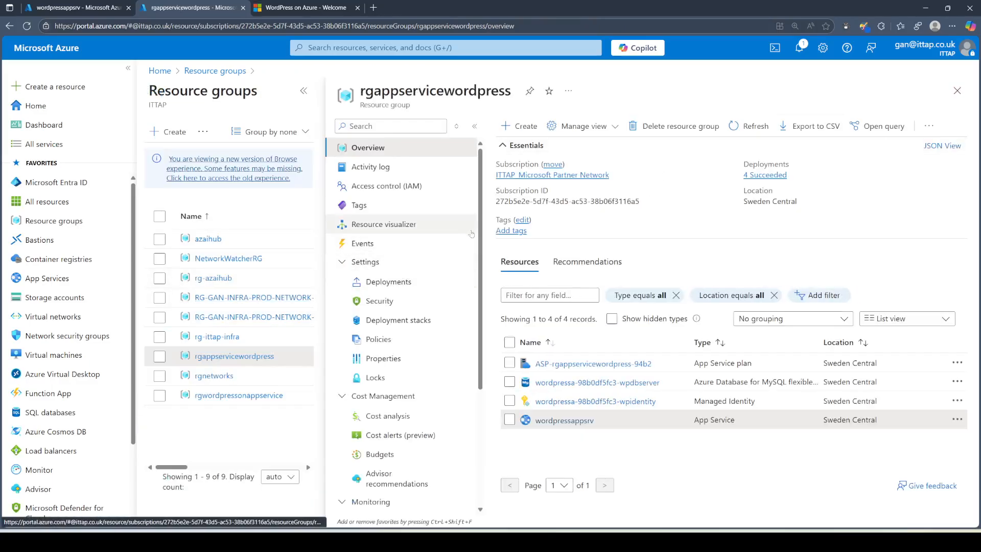
Step: Reopen rgappservicewordpress from Resource groups, then view the finished WordPress on Azure home page
scroll(427, 289, "down", 4)
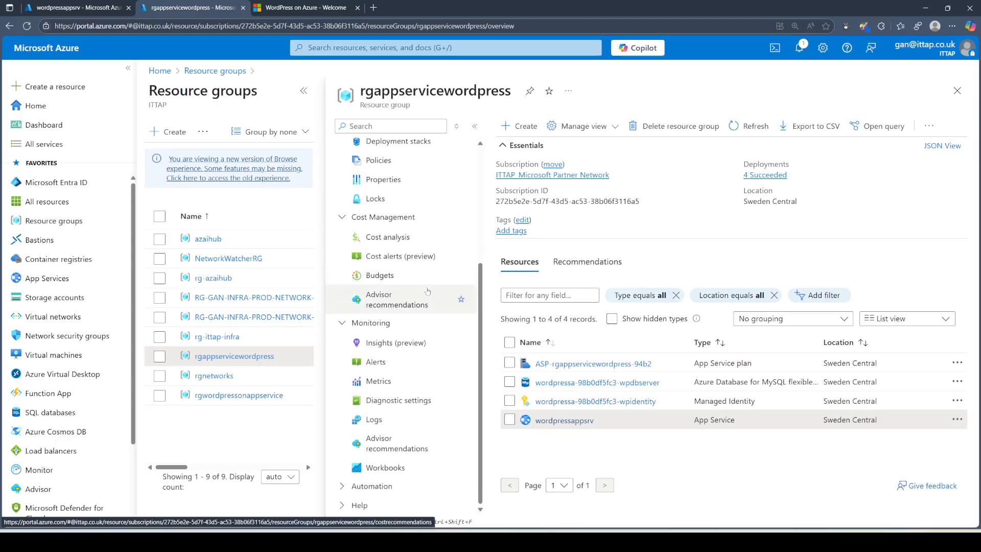
scroll(427, 291, "up", 3)
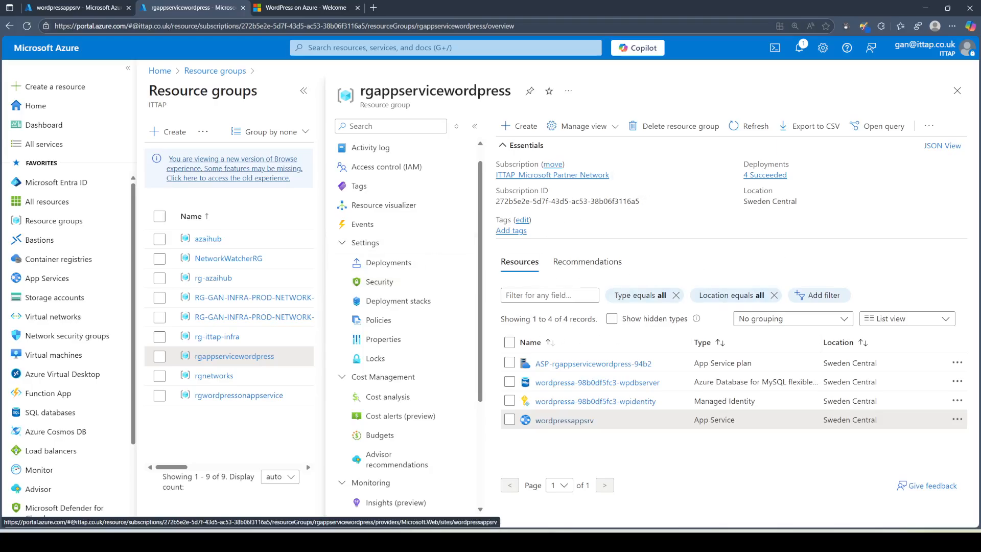
left_click(954, 95)
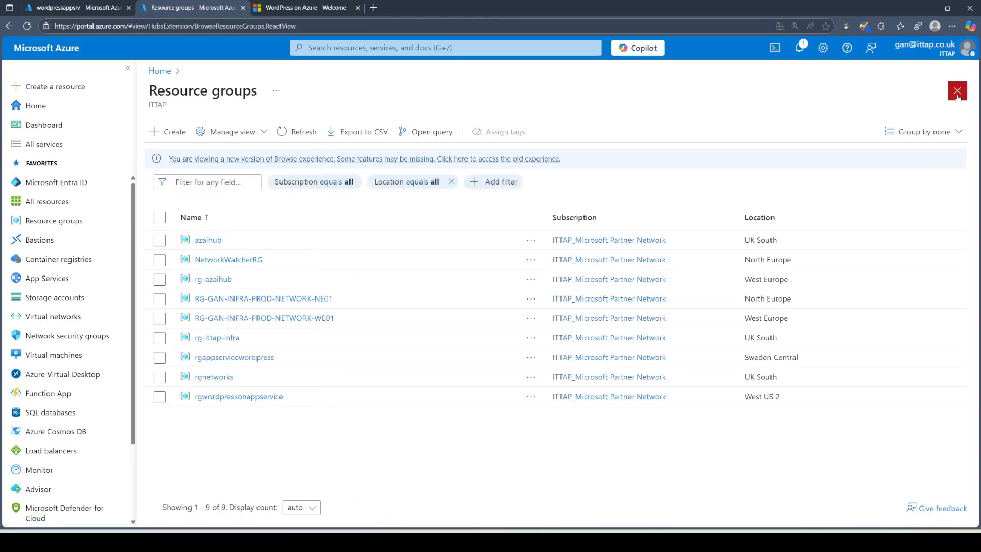
left_click(236, 361)
left_click(310, 10)
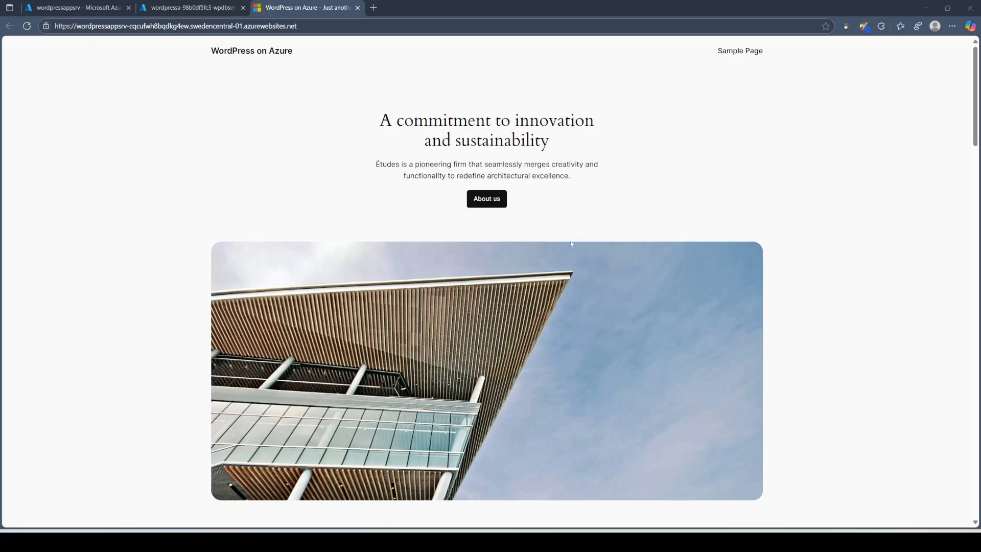
Step: Navigate from the MySQL server page back to the rgappservicewordpress resource group
scroll(363, 215, "down", 15)
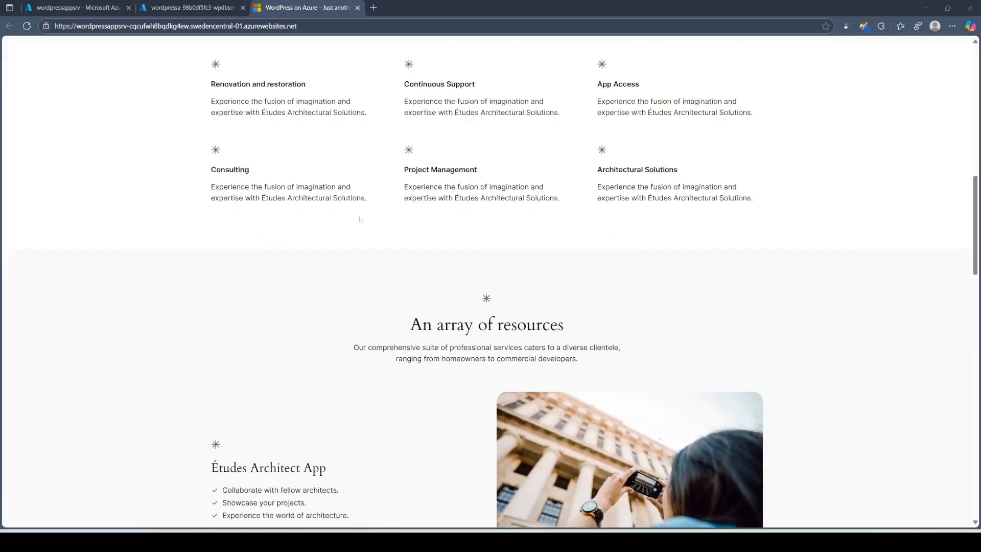
scroll(361, 233, "up", 15)
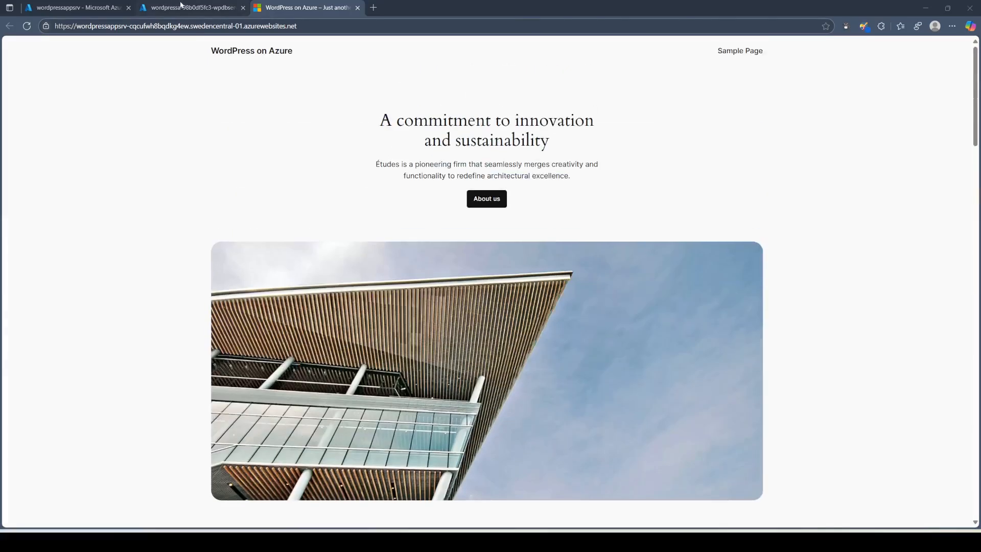
left_click(180, 6)
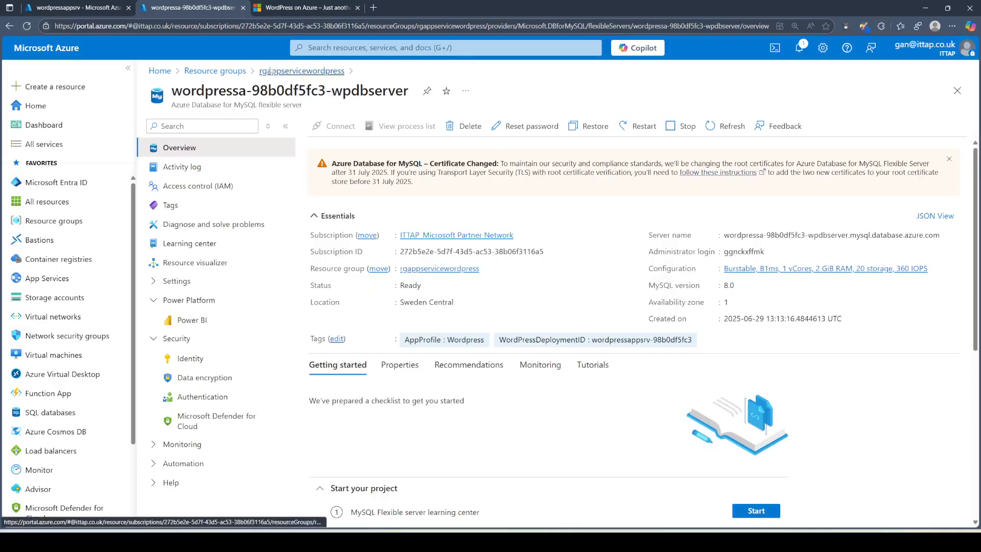
left_click(299, 71)
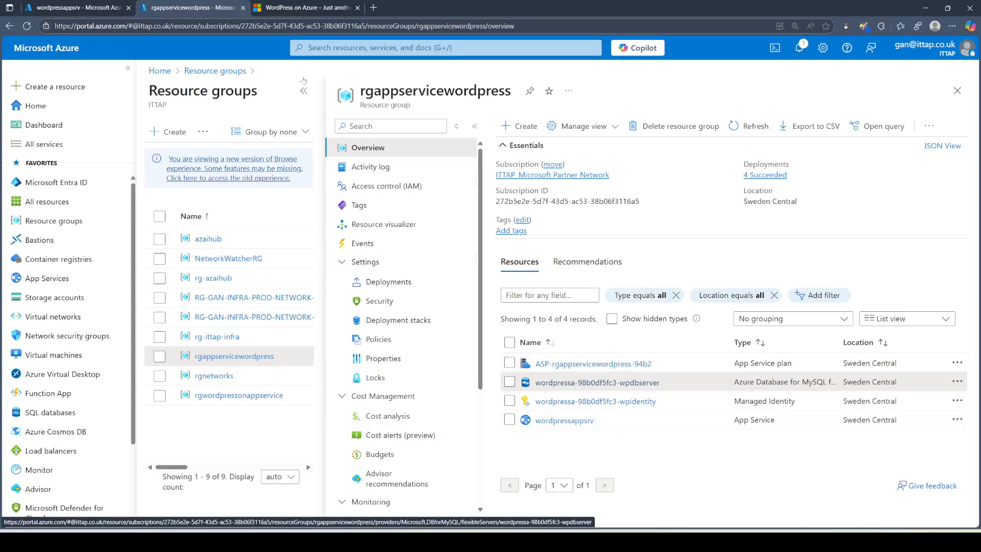
left_click(311, 8)
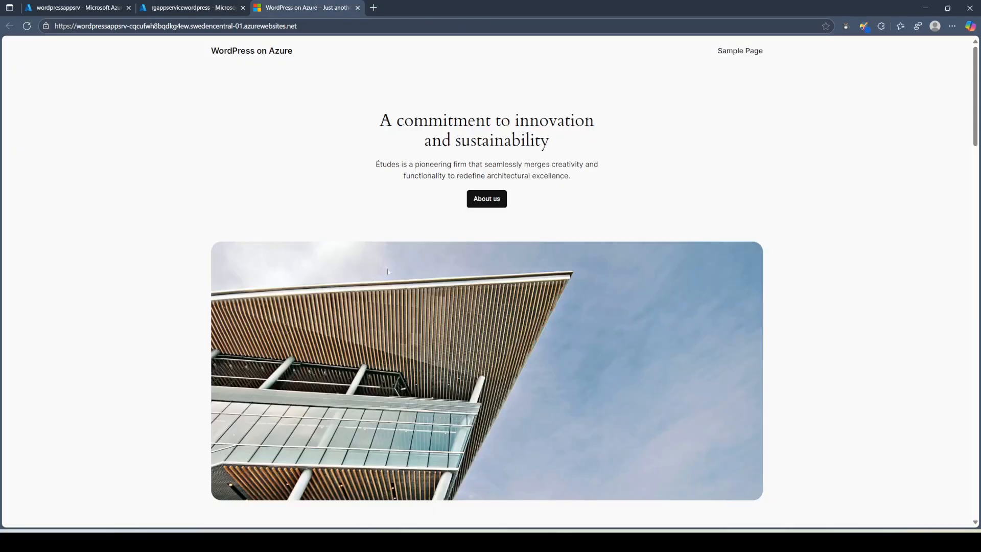
left_click(201, 8)
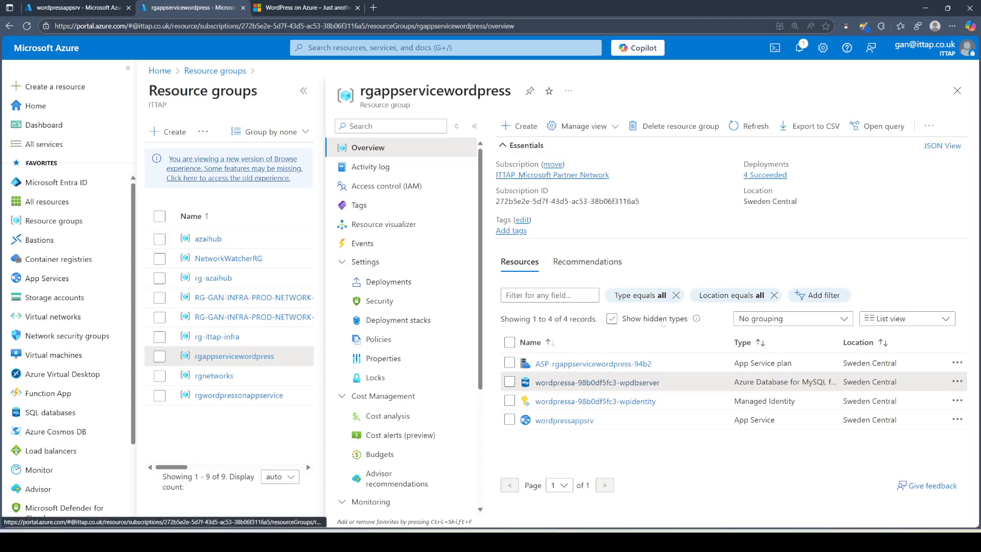
Step: Open wordpressappsrv's default domain in a fresh tab showing the WordPress on Azure home page
left_click(574, 422)
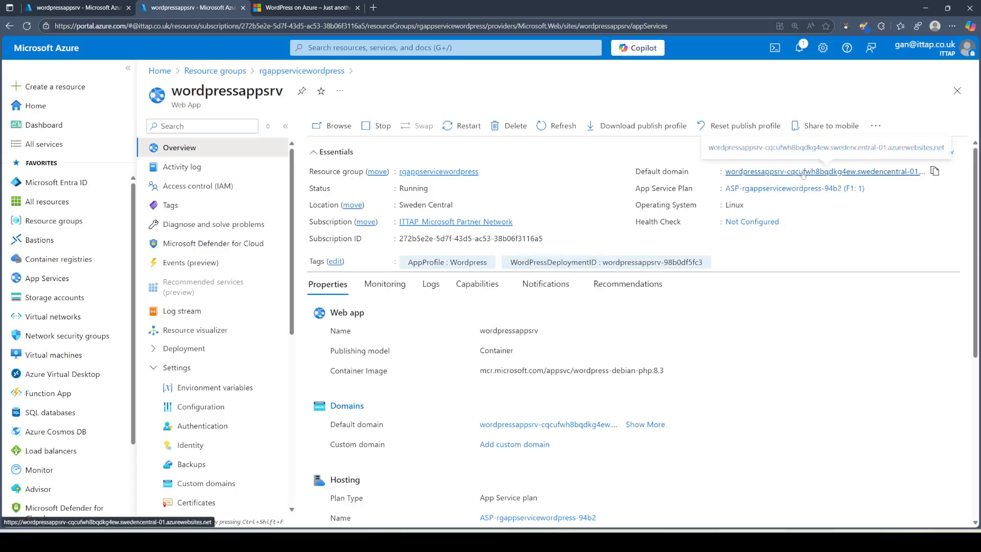
right_click(803, 172)
left_click(831, 182)
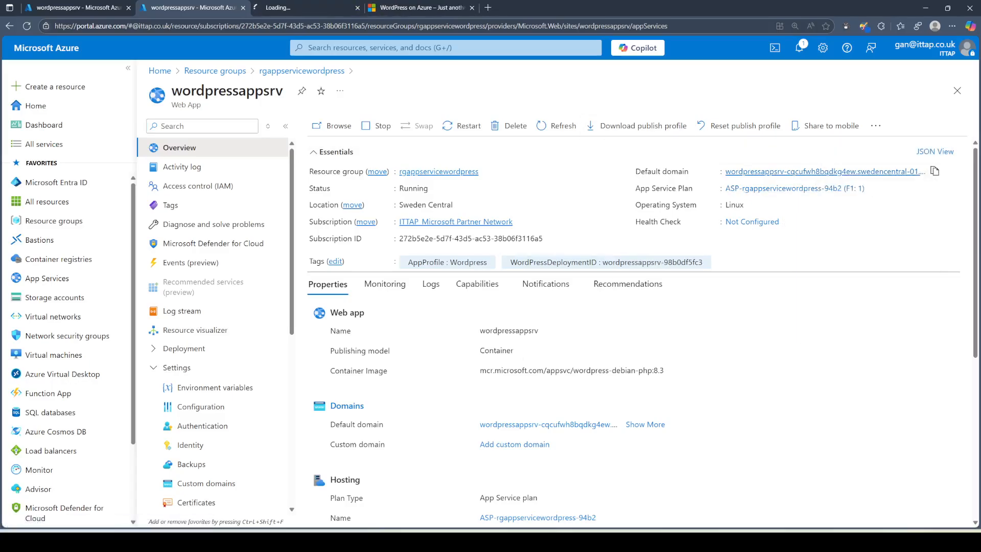
left_click(305, 11)
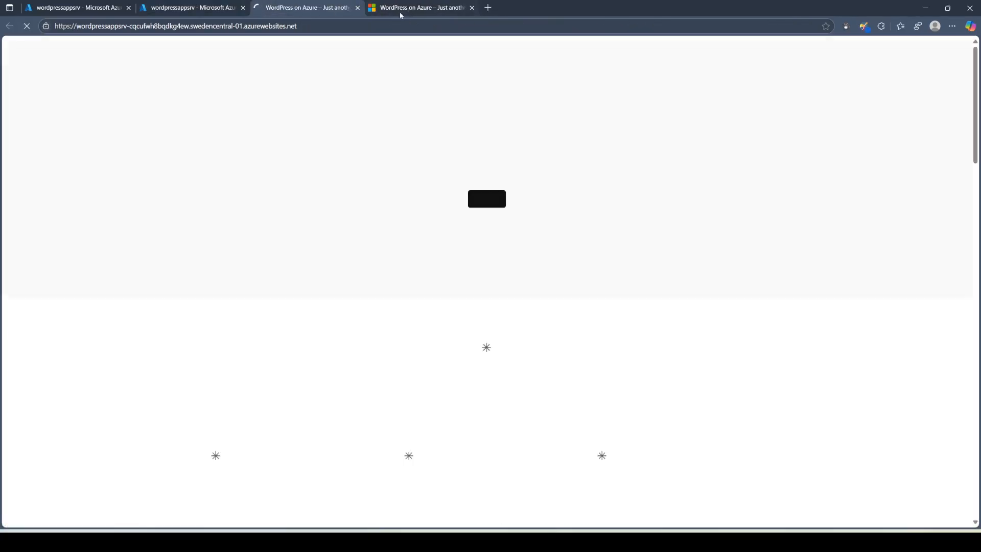
left_click(405, 11)
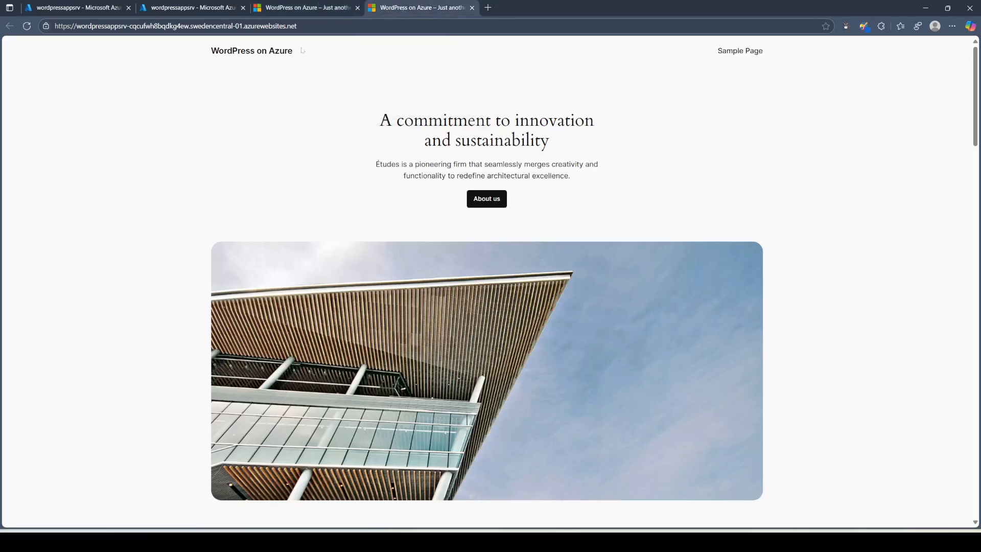
left_click(320, 21)
left_click(317, 11)
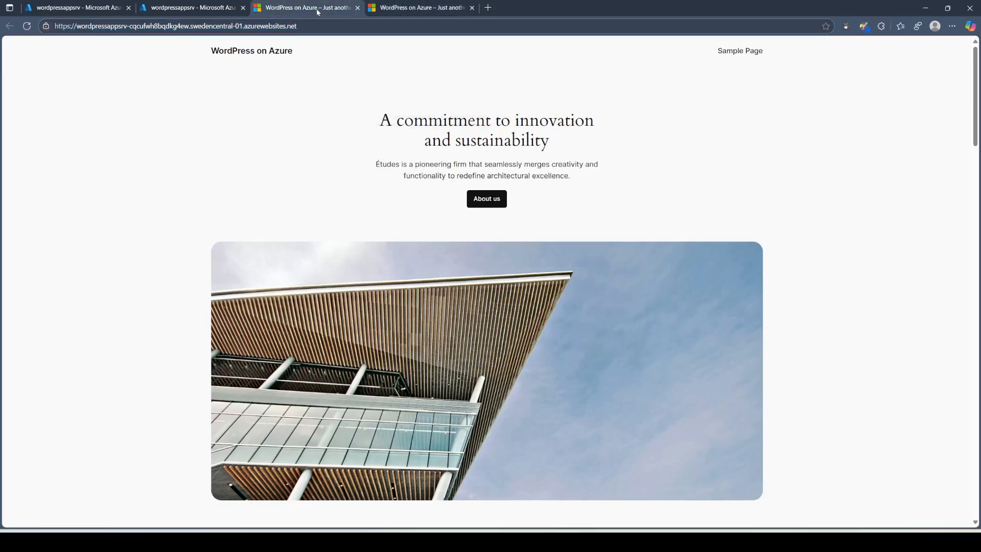
Step: Go to the site's /wp-admin sign-in page
left_click(408, 11)
key("End")
type("/")
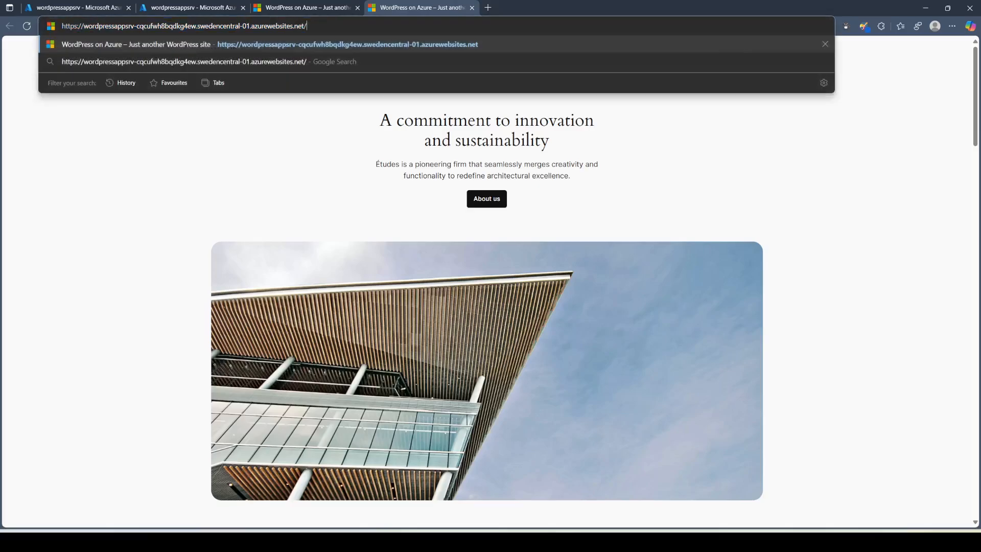
type("wp-admin")
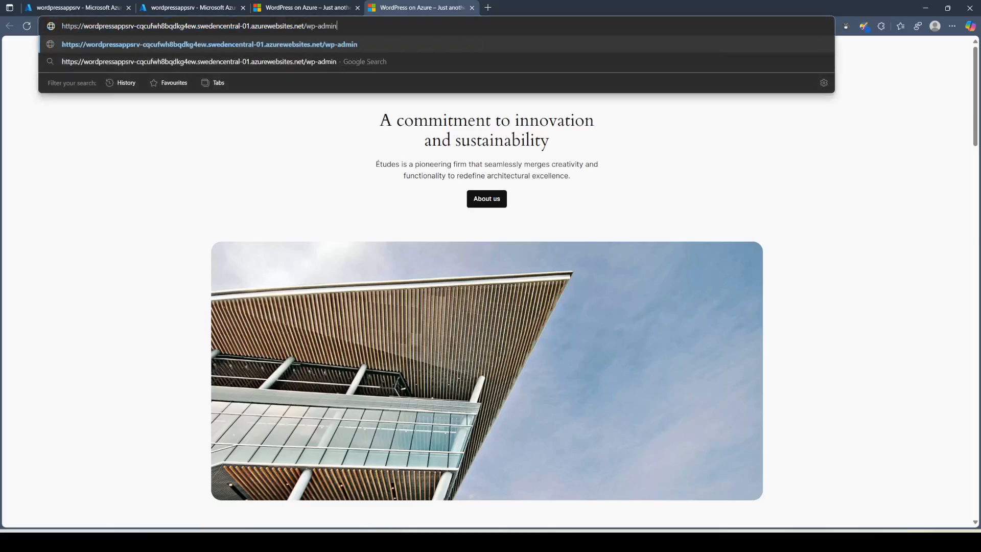
key("Return")
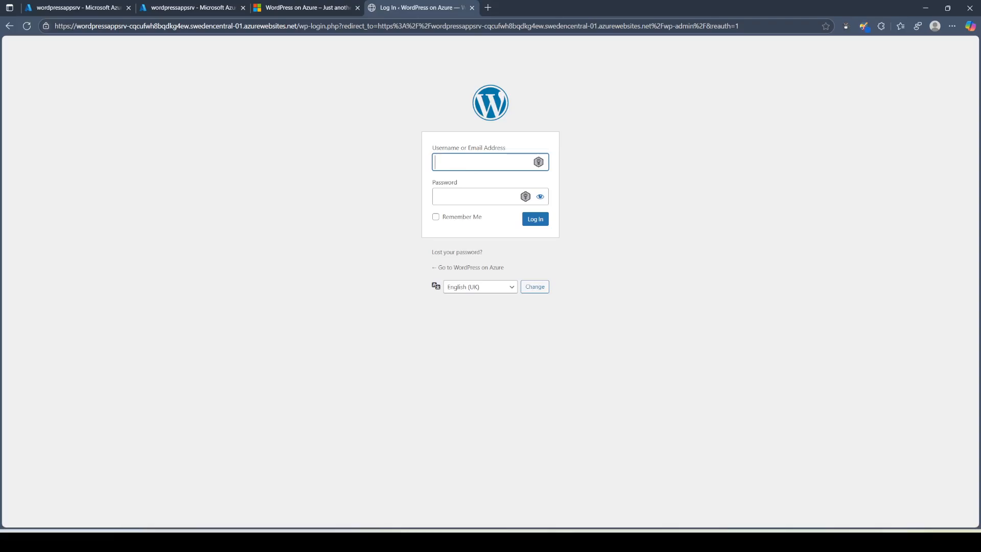
Step: Sign in with the admin username and stored password, decline saving it, and open Pages
type("gan")
key("Tab")
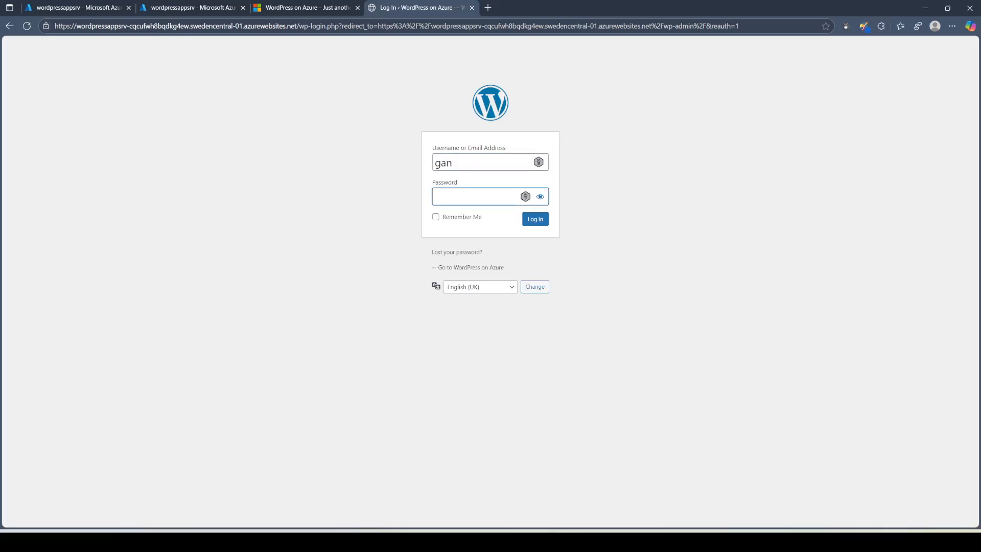
key("super+d")
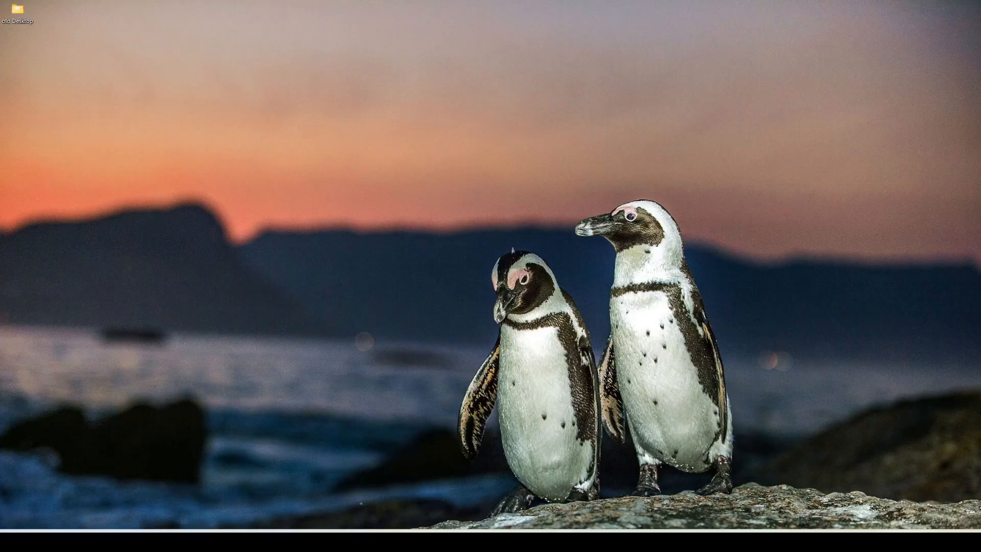
key("super+d")
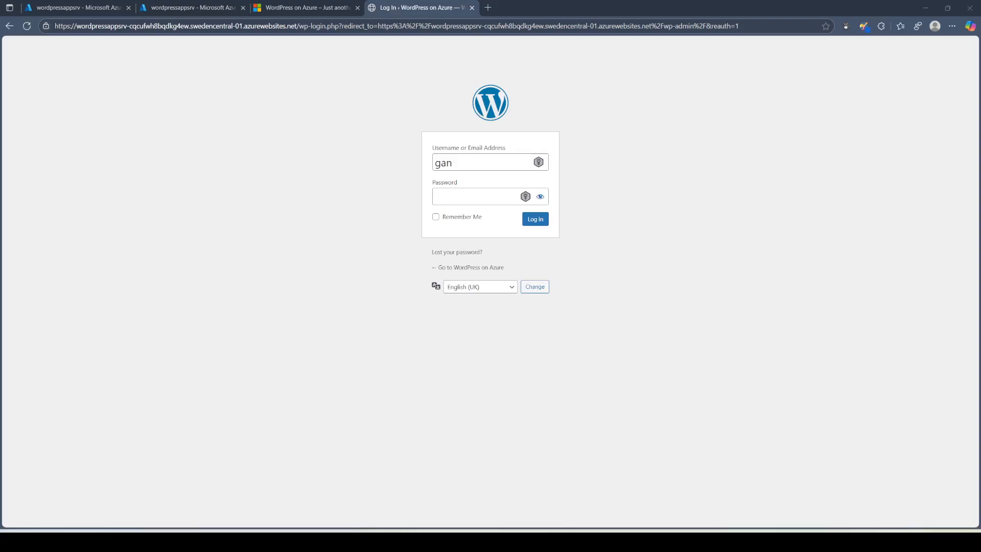
left_click(476, 197)
key("ctrl+v")
left_click(542, 222)
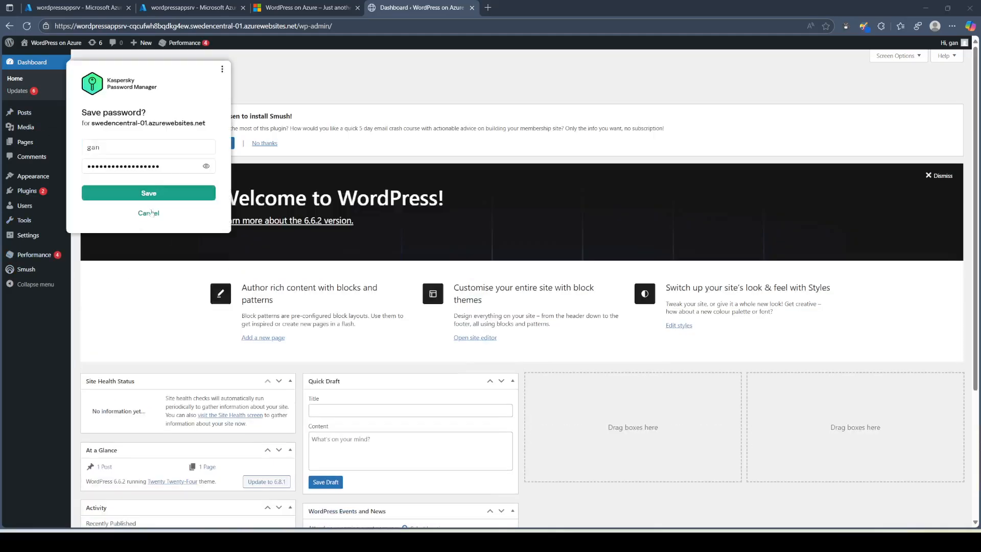
left_click(150, 213)
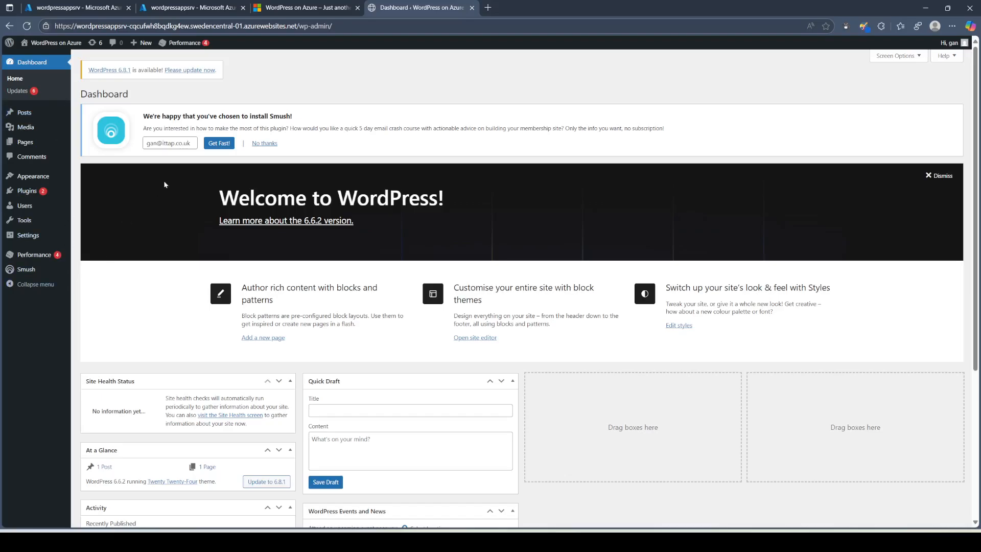
left_click(27, 145)
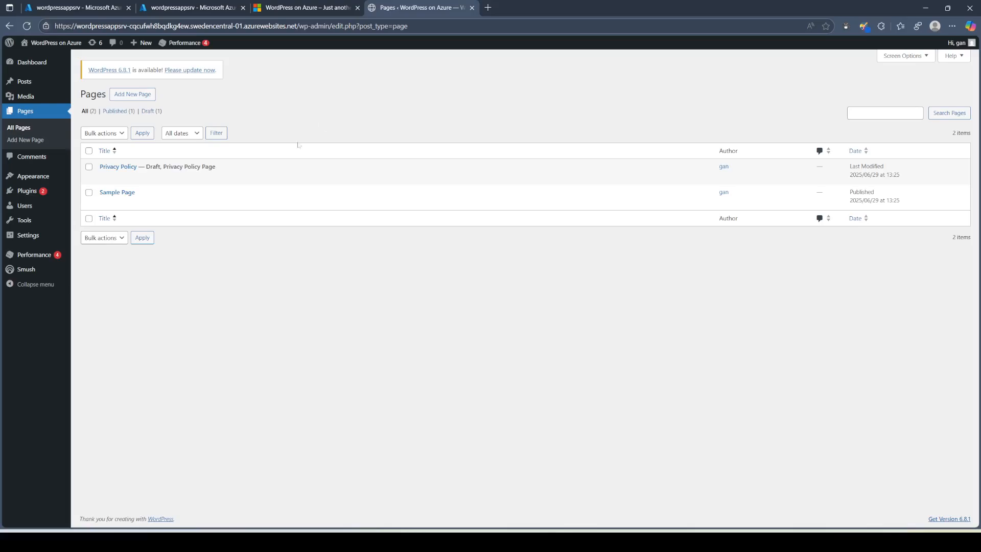
Step: Log out of WordPress admin from the 'Hi, <user>' account menu
mouse_move(971, 43)
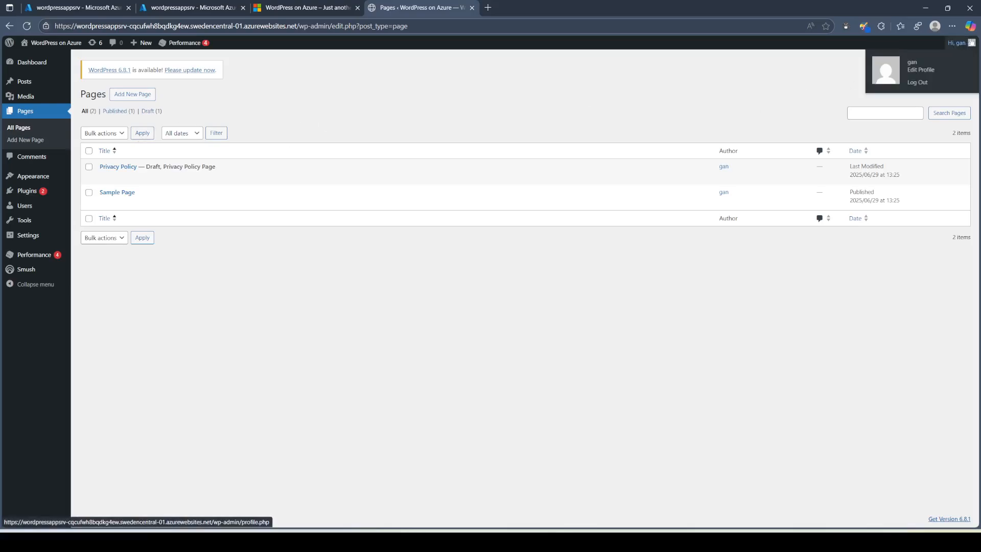
left_click(925, 83)
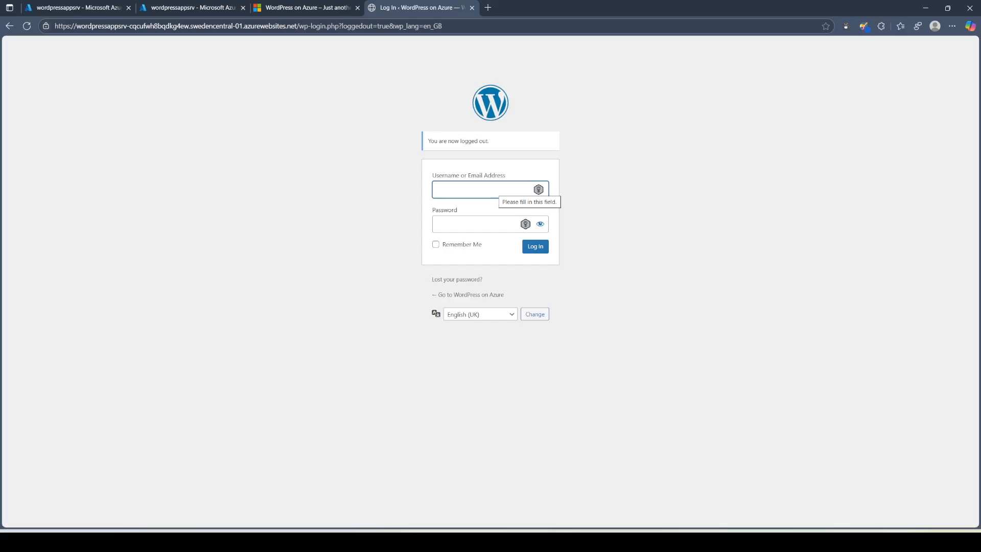
key("super+r")
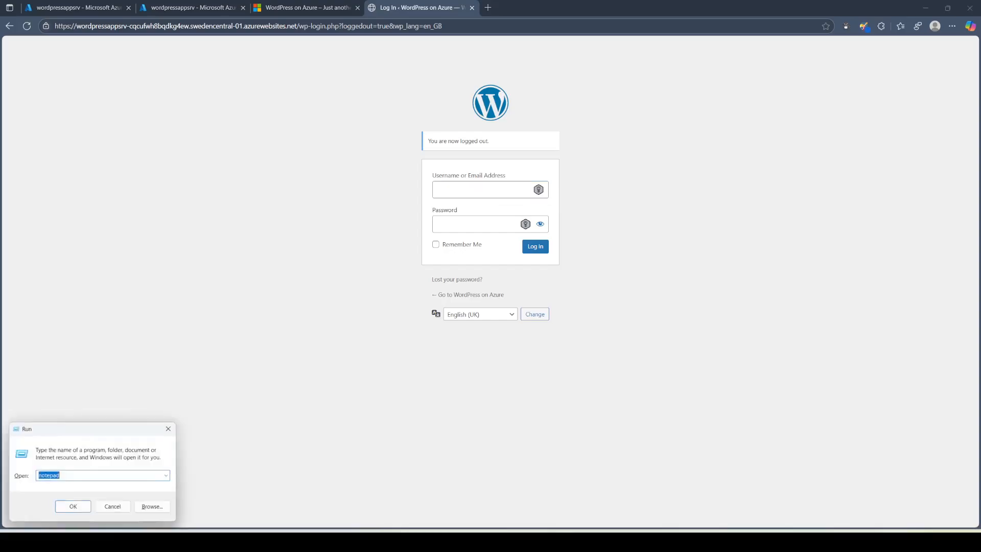
Step: Launch Notepad and type 'Connect to the WPDatabase (mysql admin account,'
type("notepad")
key("Return")
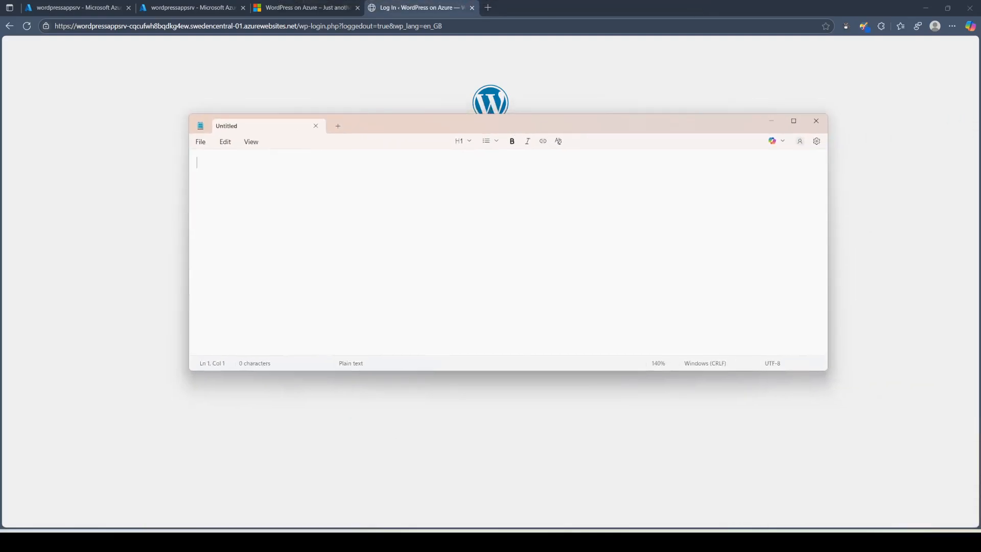
type("Connect to t")
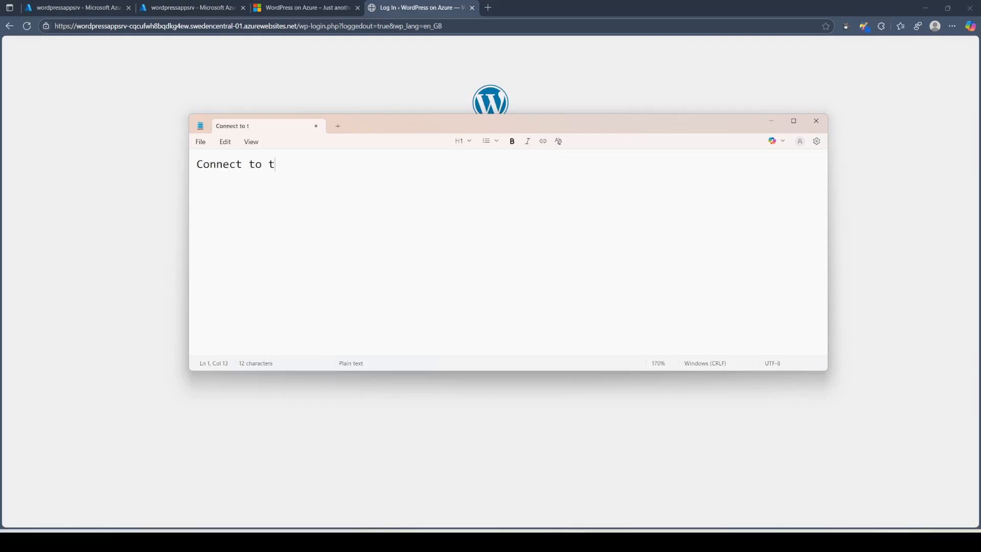
type("he WPDatab ase")
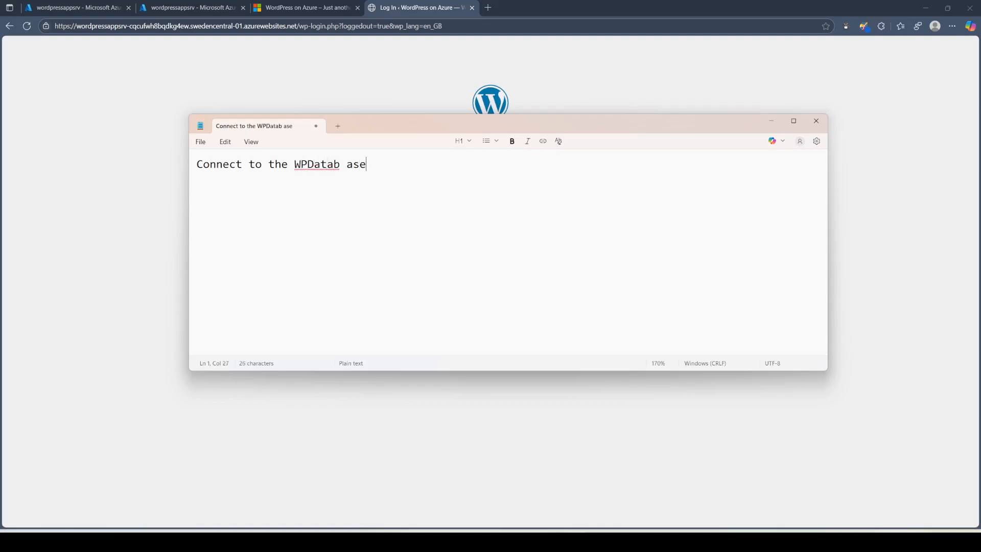
key("BackSpace")
key("BackSpace")
key("BackSpace")
key("BackSpace")
type("ase (mysql")
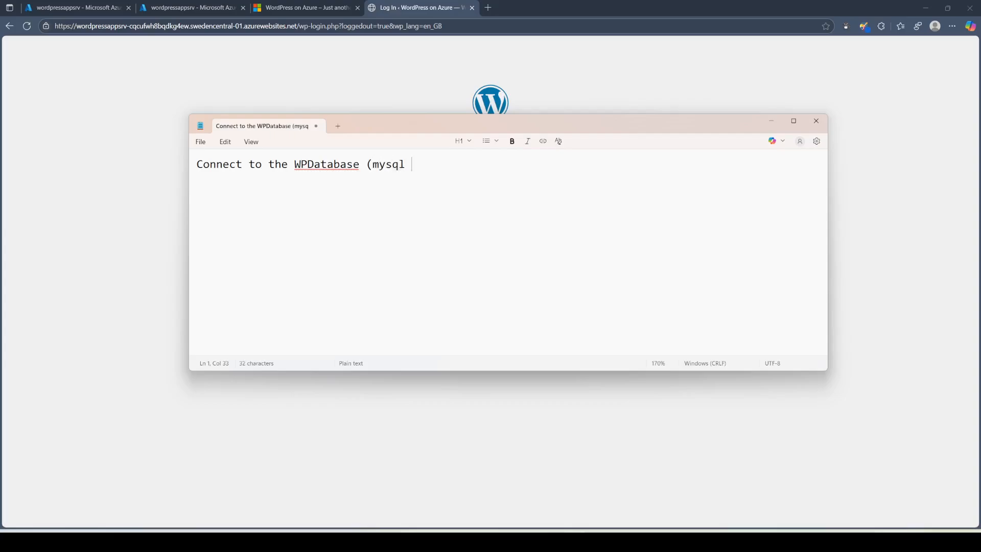
type(" admin account,")
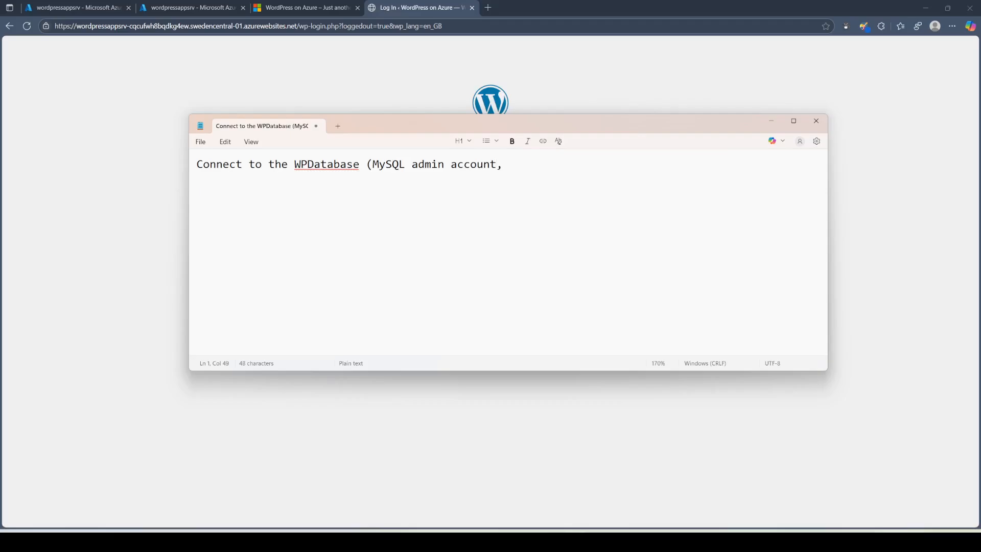
Step: Open the wpdbserver MySQL flexible server from rgappservicewordpress and copy its administrator login
left_click(177, 7)
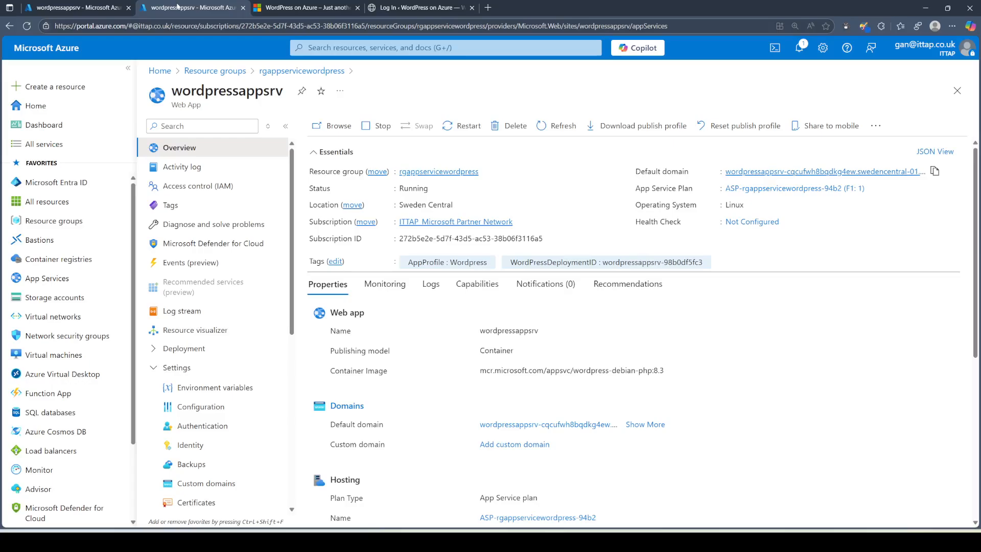
left_click(302, 71)
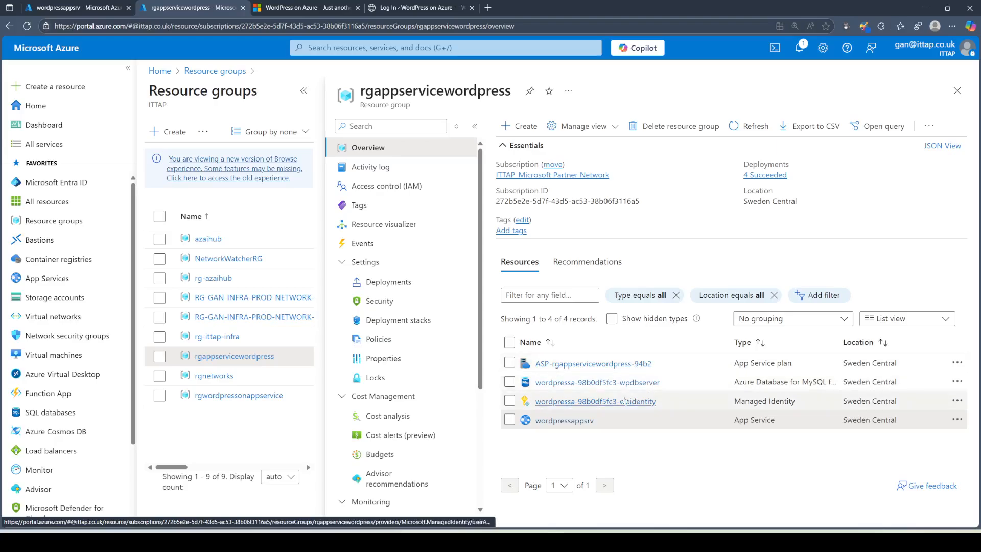
left_click(620, 384)
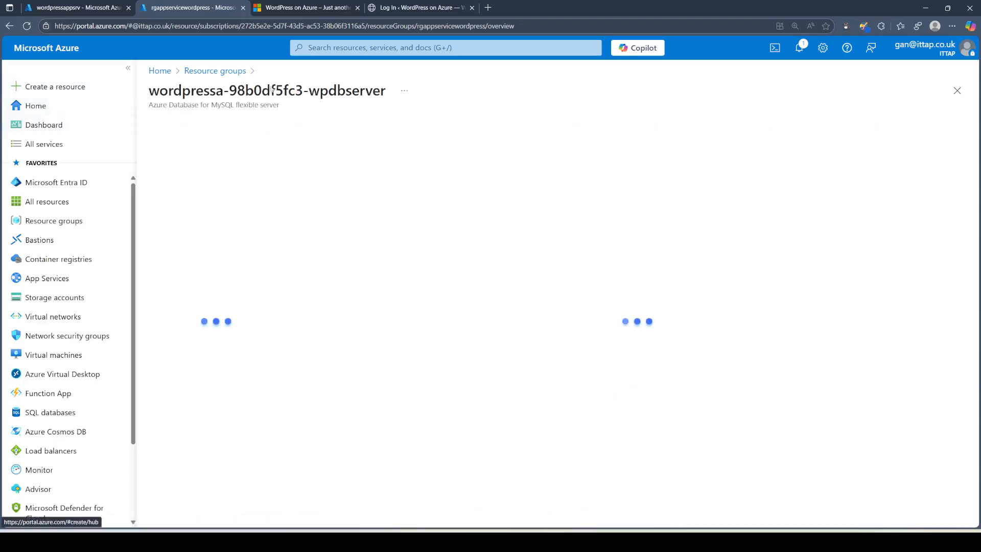
left_click_drag(240, 105, 302, 105)
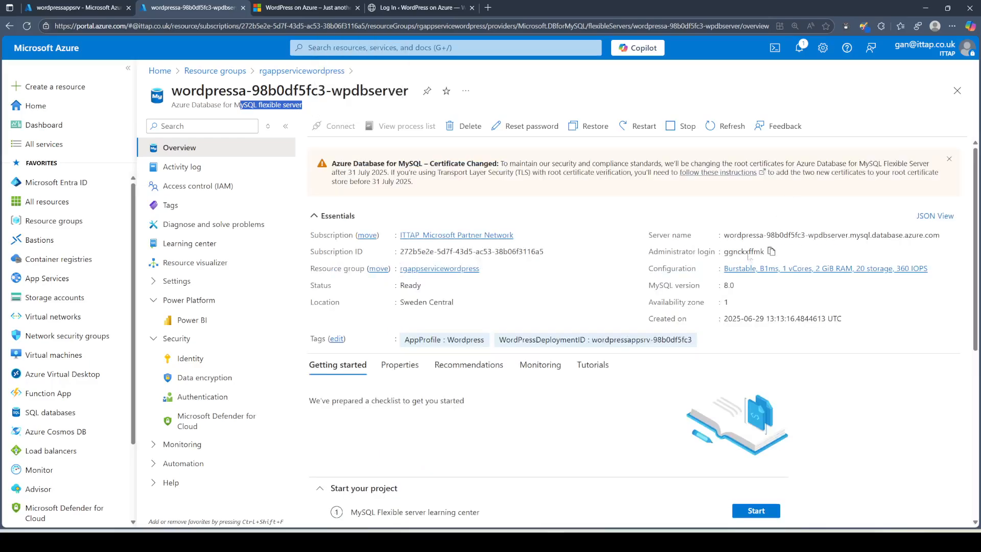
left_click(771, 251)
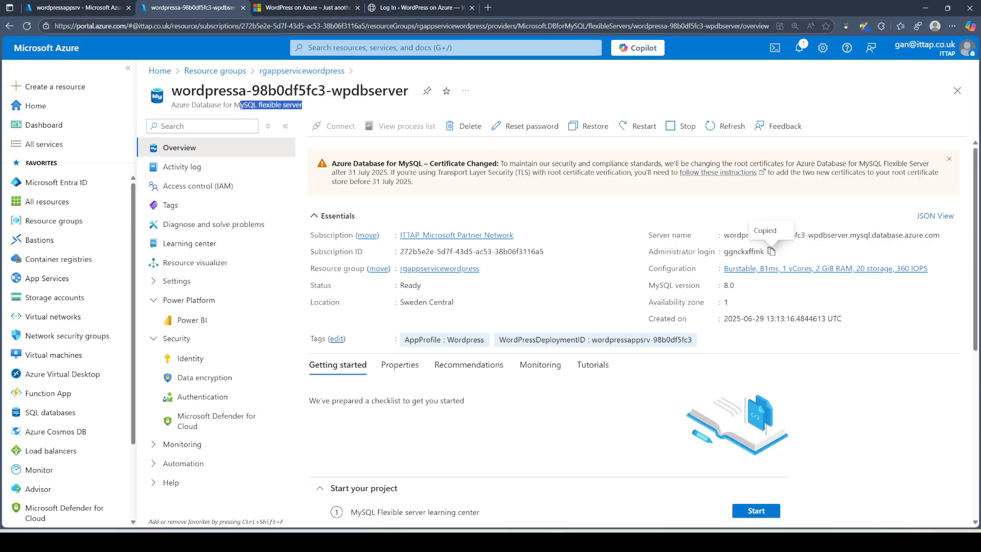
Step: Paste the admin login into Notepad under the label 'MySQL DB Admin account'
key("alt+Tab")
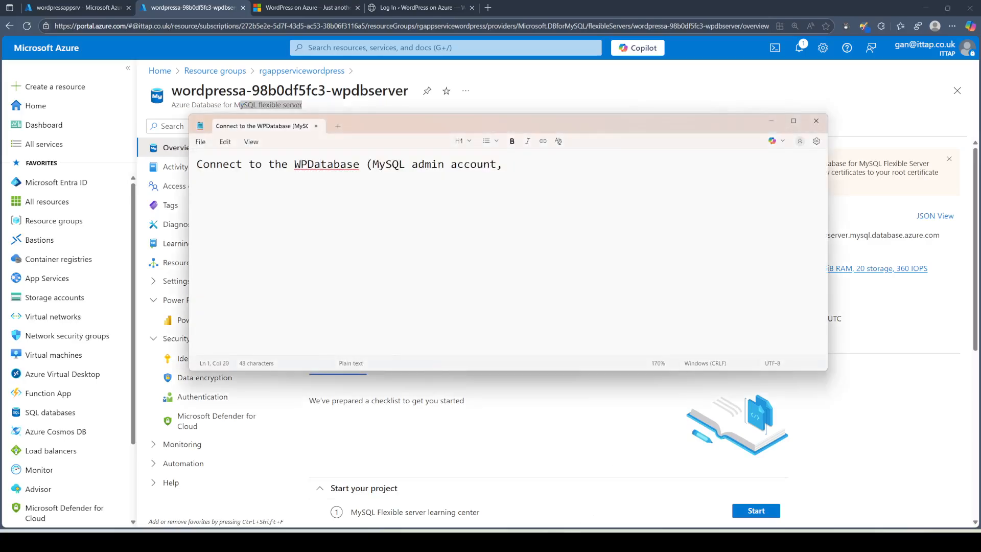
key("Return")
key("Return")
key("Return")
key("ctrl+v")
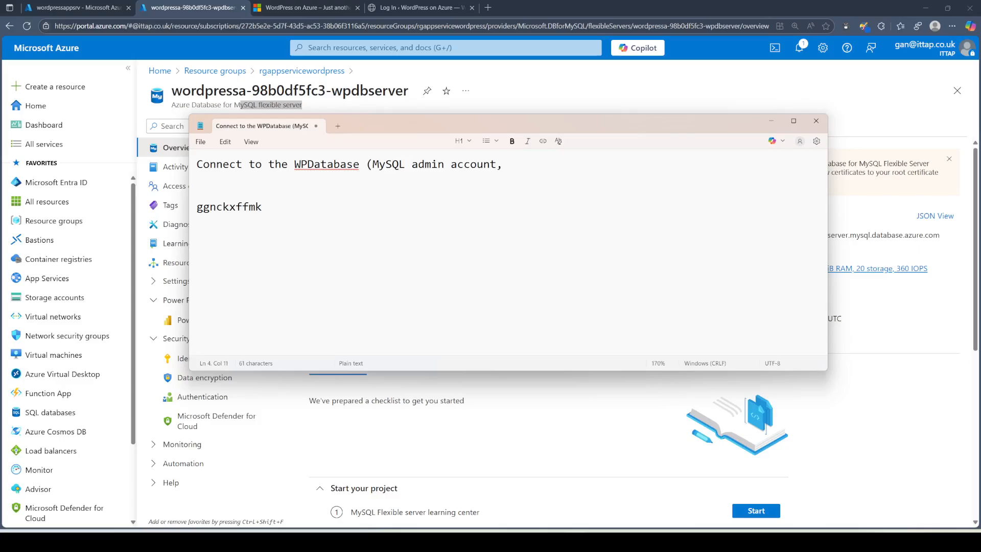
type("MySQL DB Admin account")
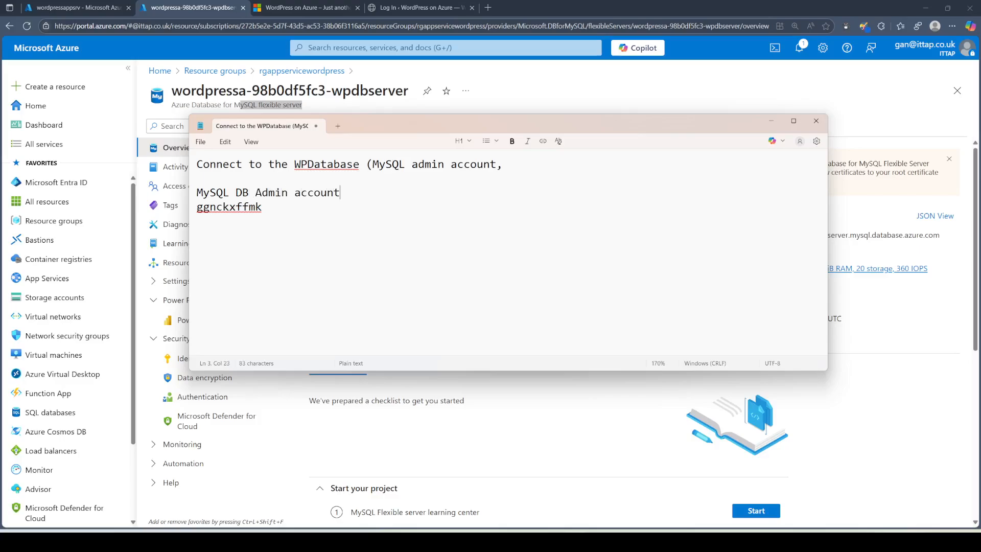
key("Down")
left_click(213, 9)
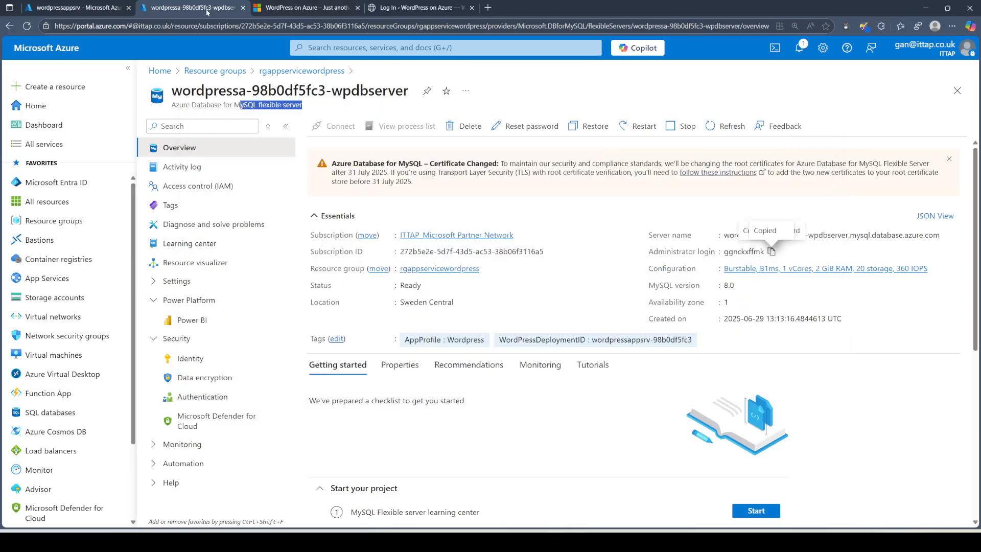
Step: Reset the MySQL server admin password, entering and confirming a new one, and save
left_click(541, 133)
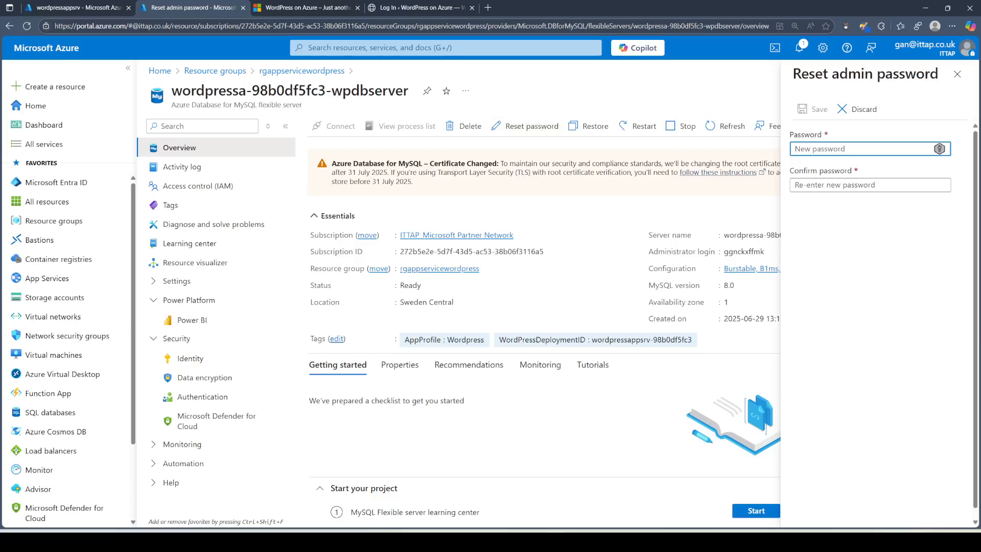
type("•••")
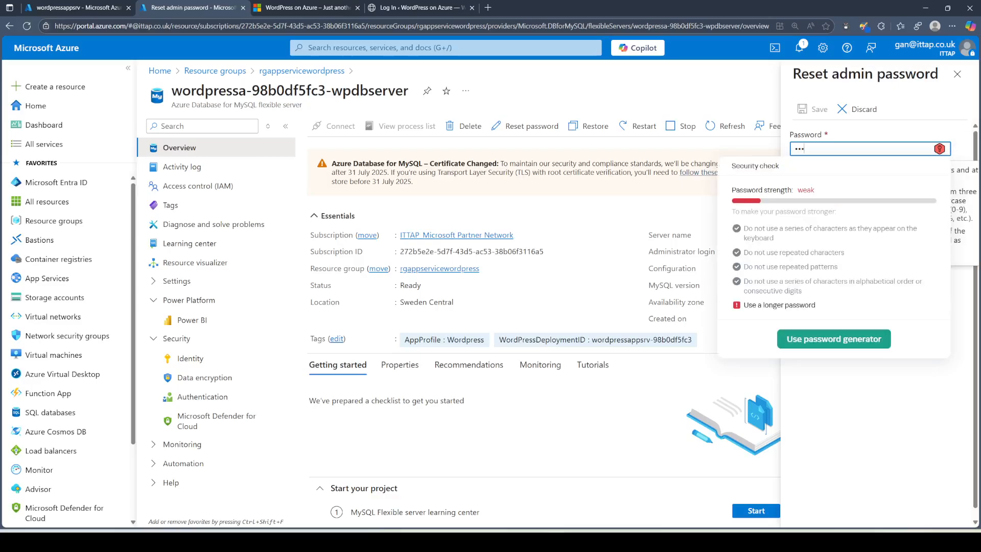
type("••••••••")
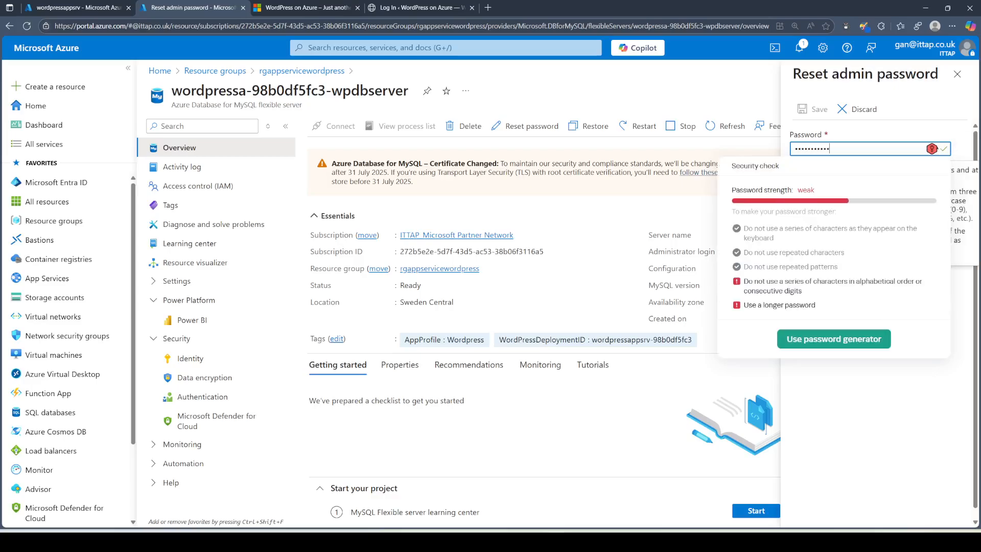
key("Tab")
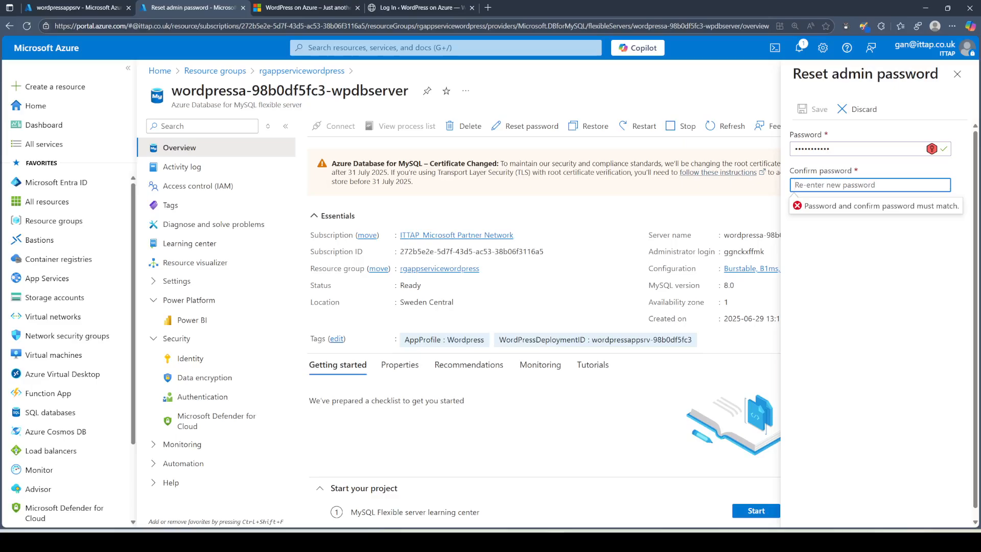
type("•••••••••••")
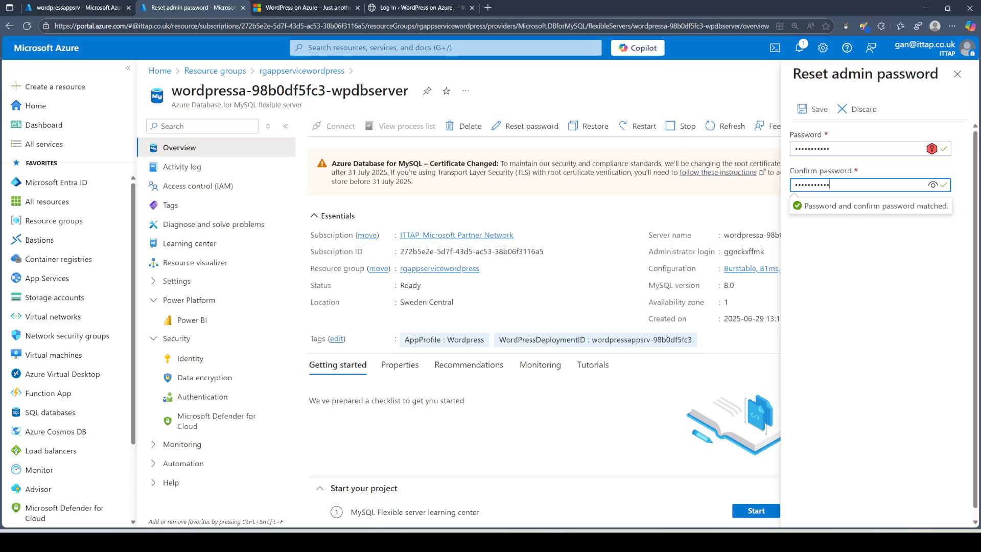
left_click(812, 113)
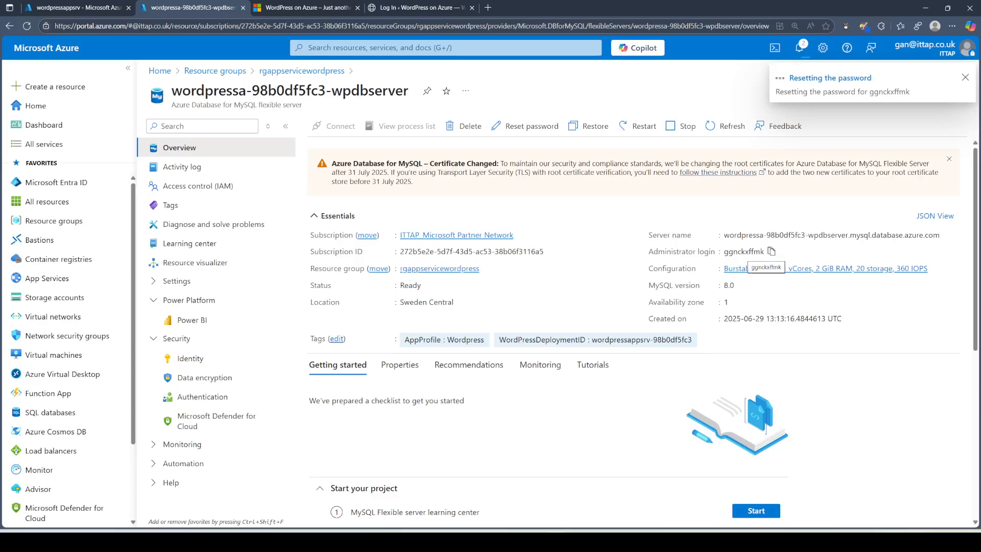
key("super")
Step: Open the Mouse Highlight settings and move its window out of the way
type("mousehighlight")
key("Return")
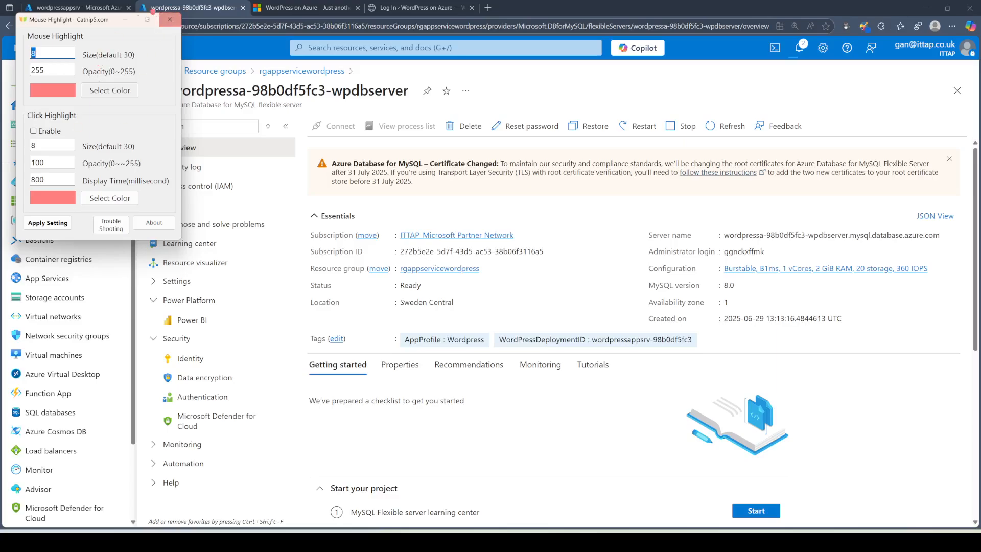
left_click(125, 20)
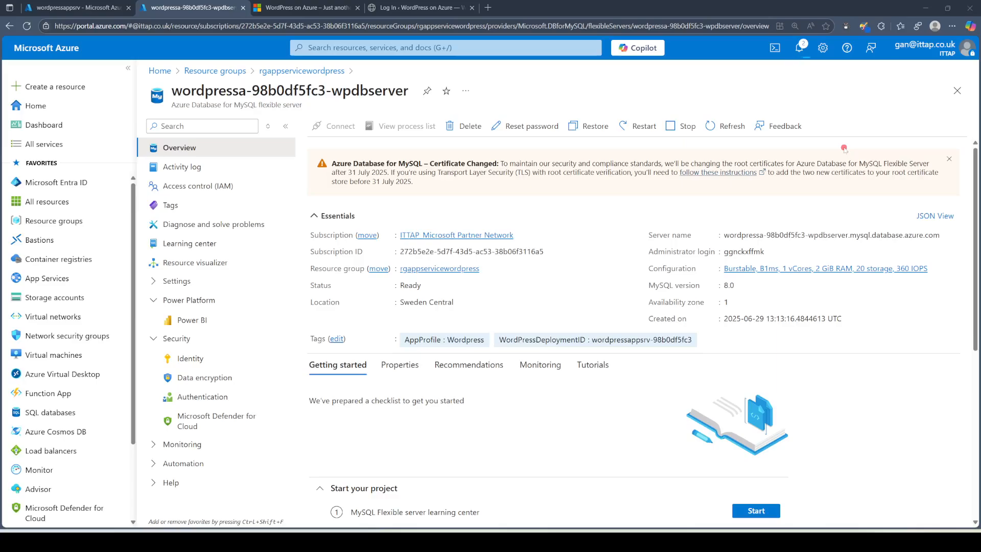
Step: Dismiss the app list and open a Cloud Shell session in the portal
key("super")
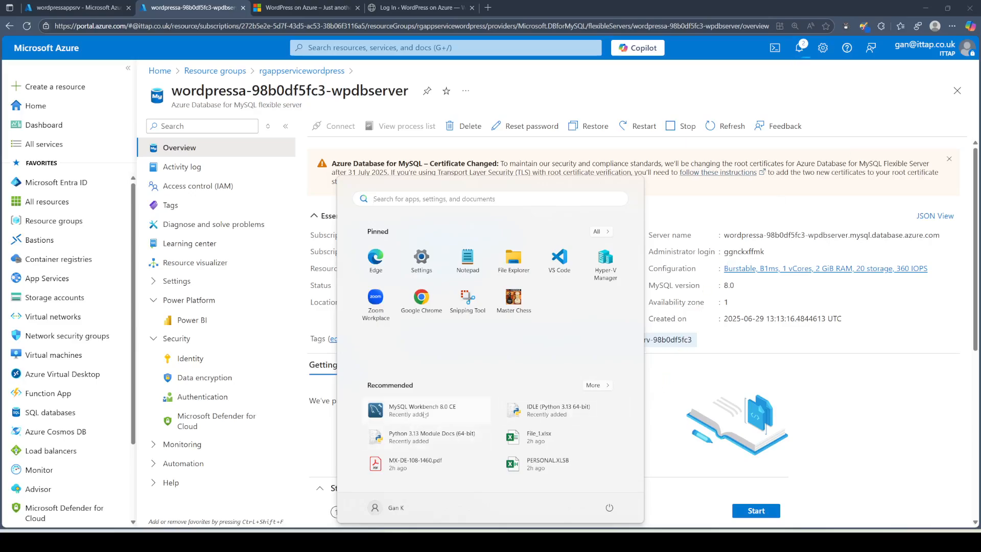
left_click(877, 110)
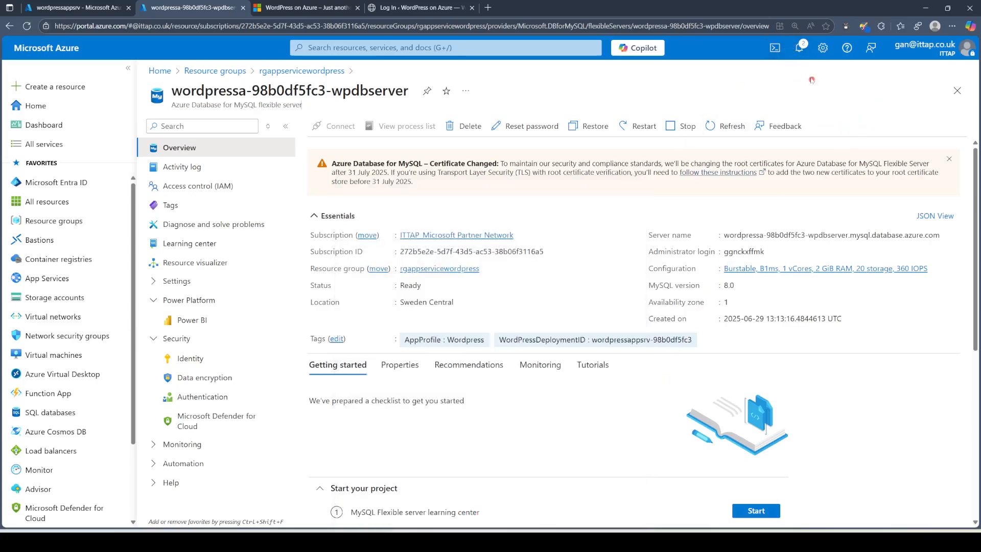
left_click(775, 51)
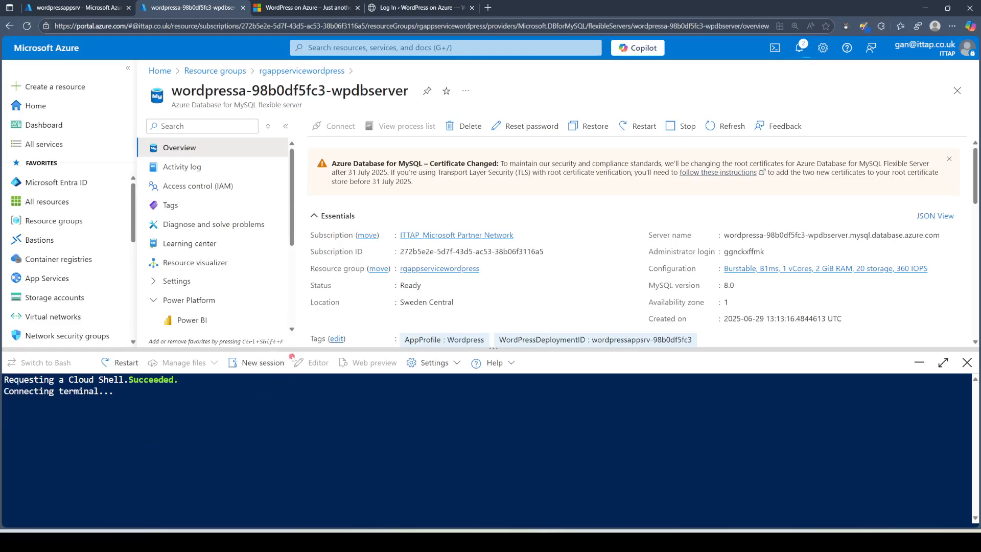
Step: Enlarge the Cloud Shell console and clear the half-typed command
left_click_drag(292, 353, 303, 292)
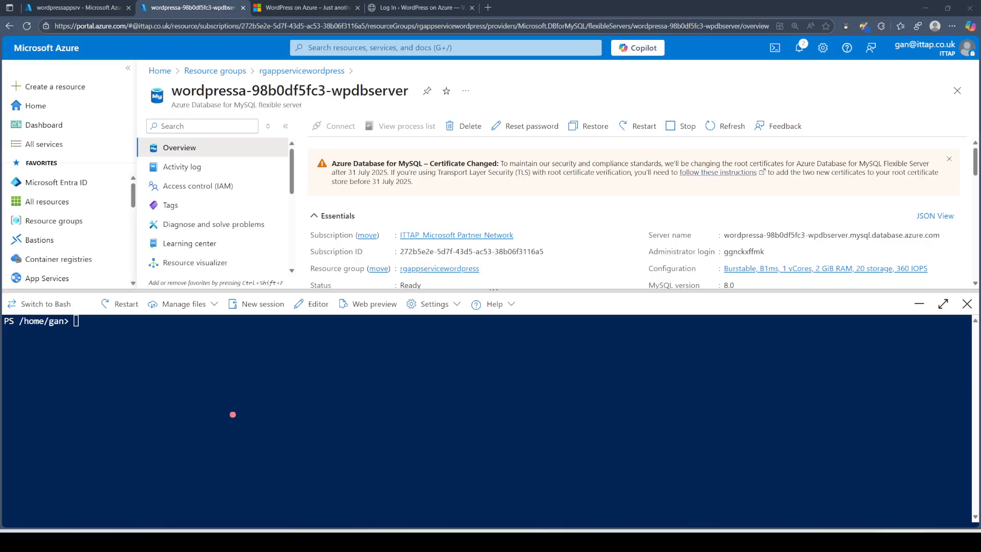
left_click(109, 371)
key("BackSpace")
key("BackSpace")
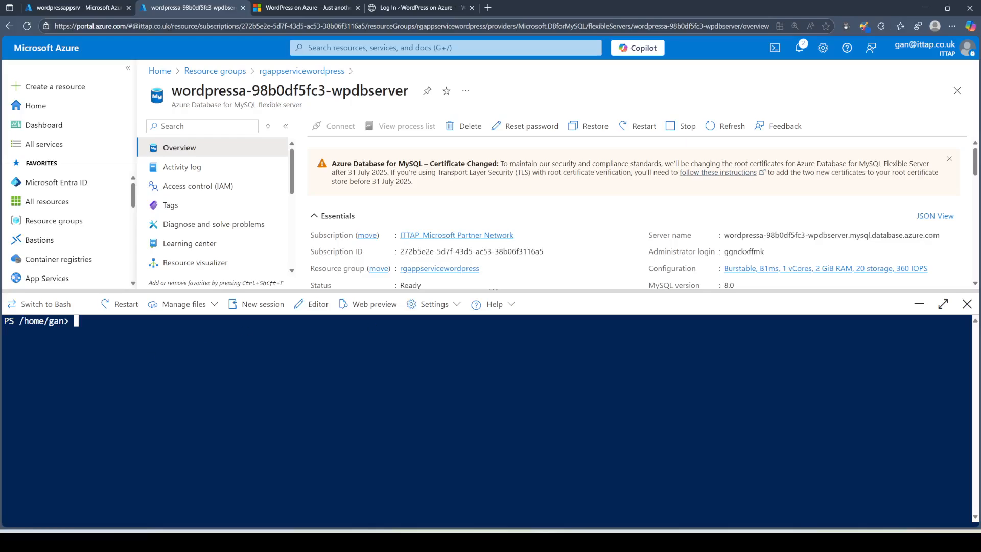
key("alt+Tab")
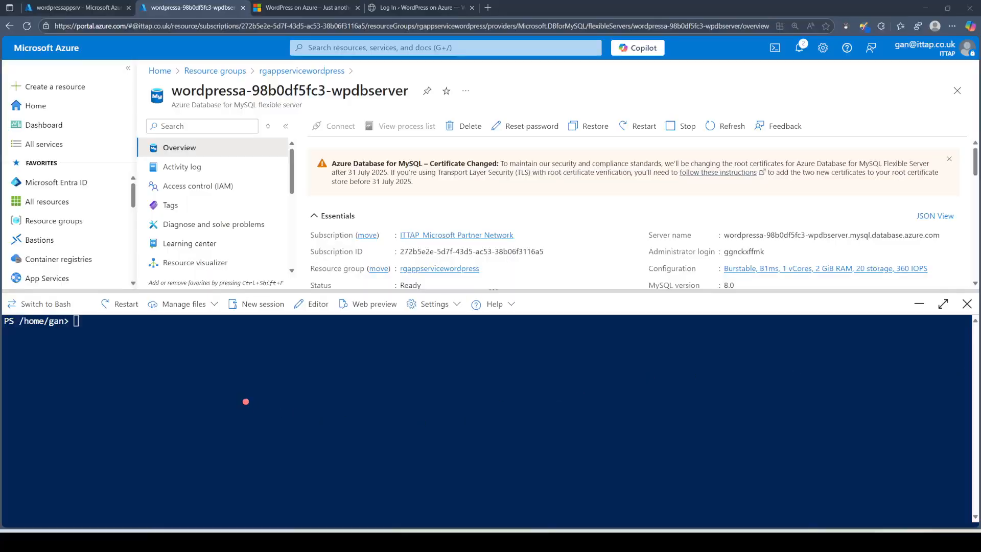
left_click(245, 401)
Step: Type mysql -h followed by the copied server host name
type("mysql")
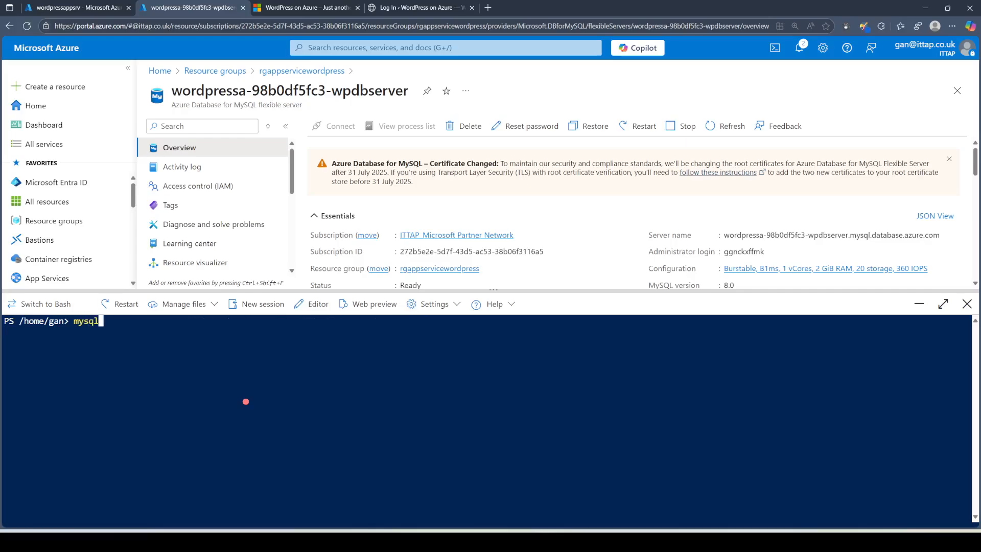
type(" -h")
left_click(801, 236)
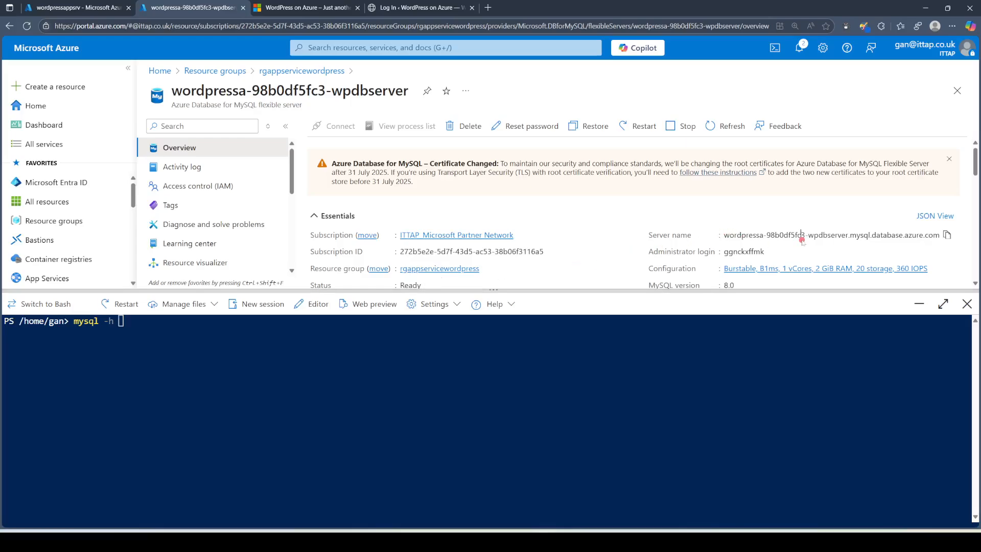
left_click(946, 234)
right_click(200, 352)
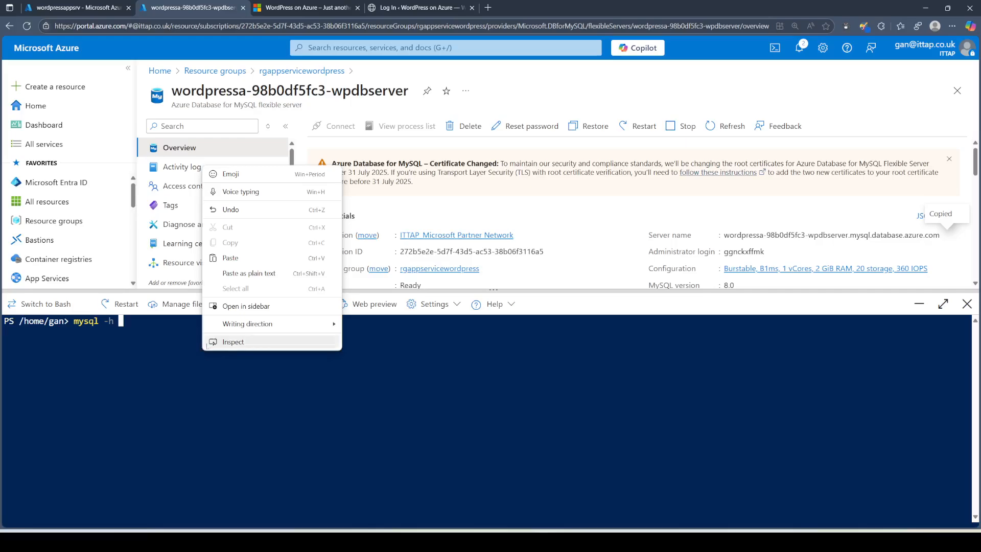
left_click(250, 275)
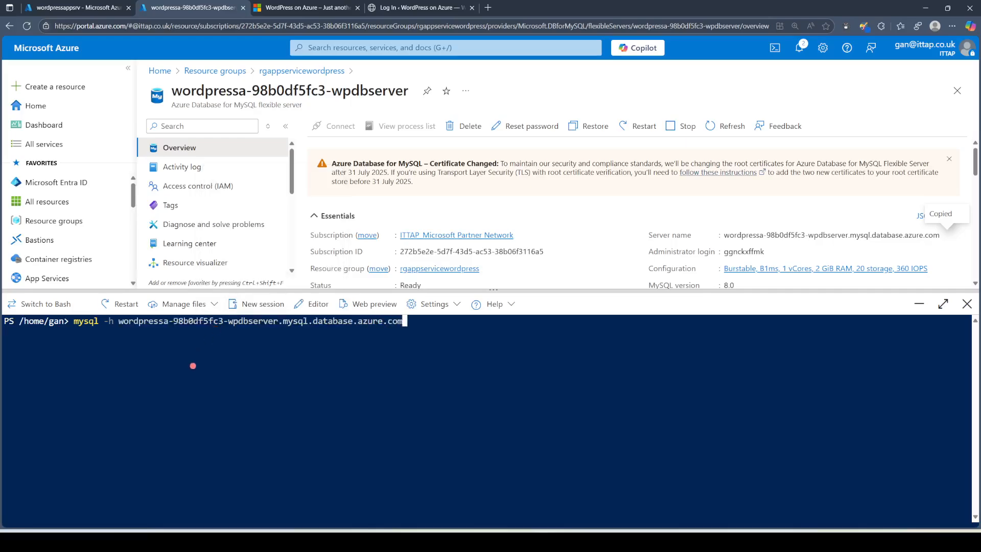
Step: Add -u with the copied admin login and -p, then run the connection command
type("-u")
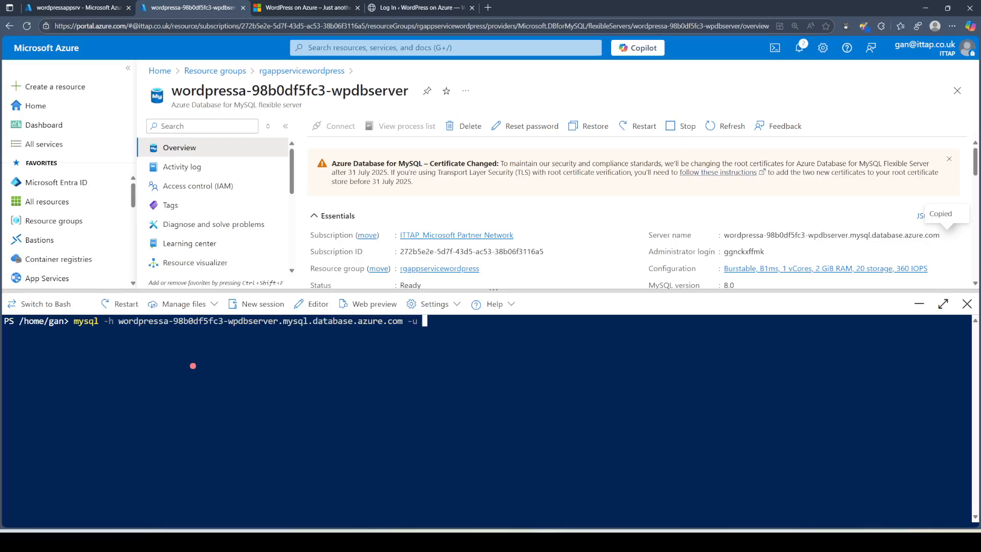
left_click(771, 252)
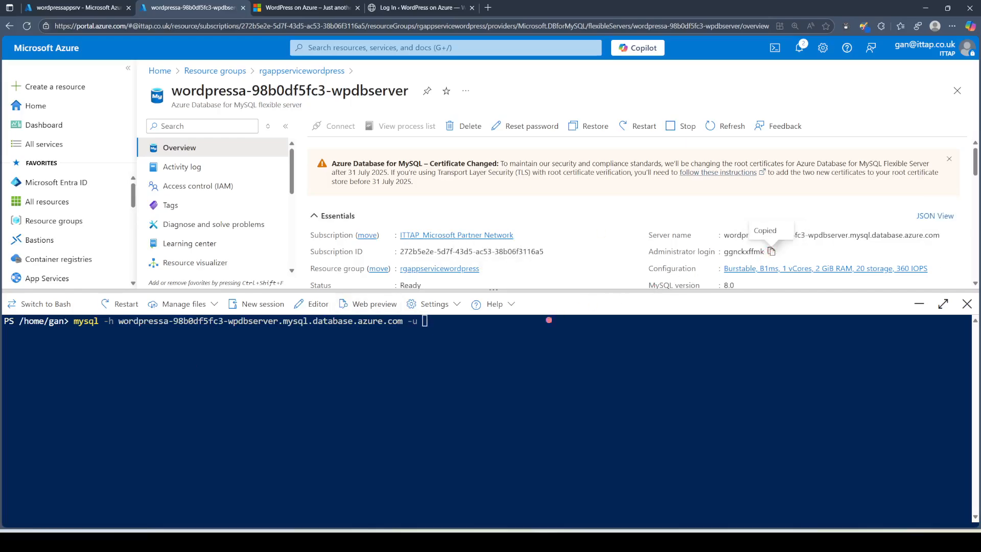
right_click(459, 334)
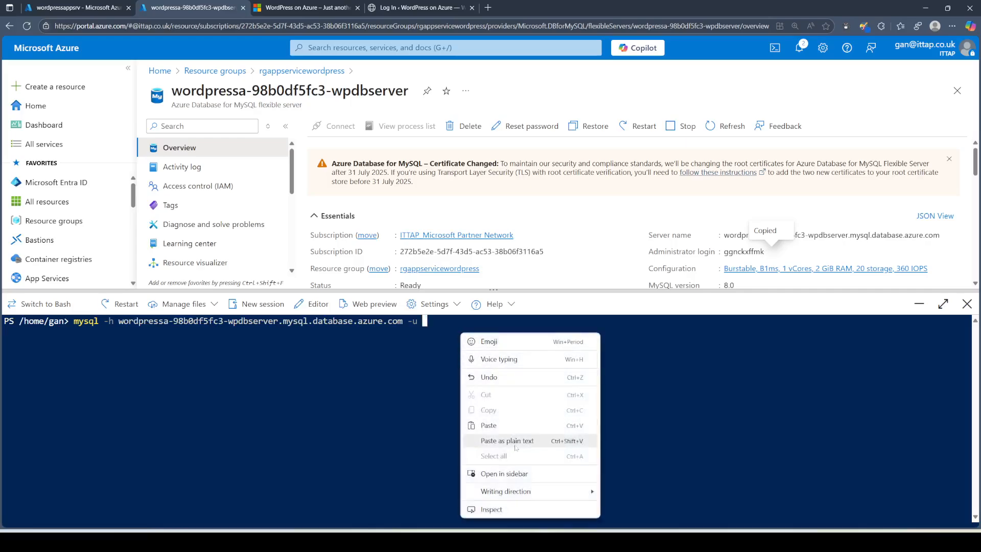
left_click(514, 443)
type("-p")
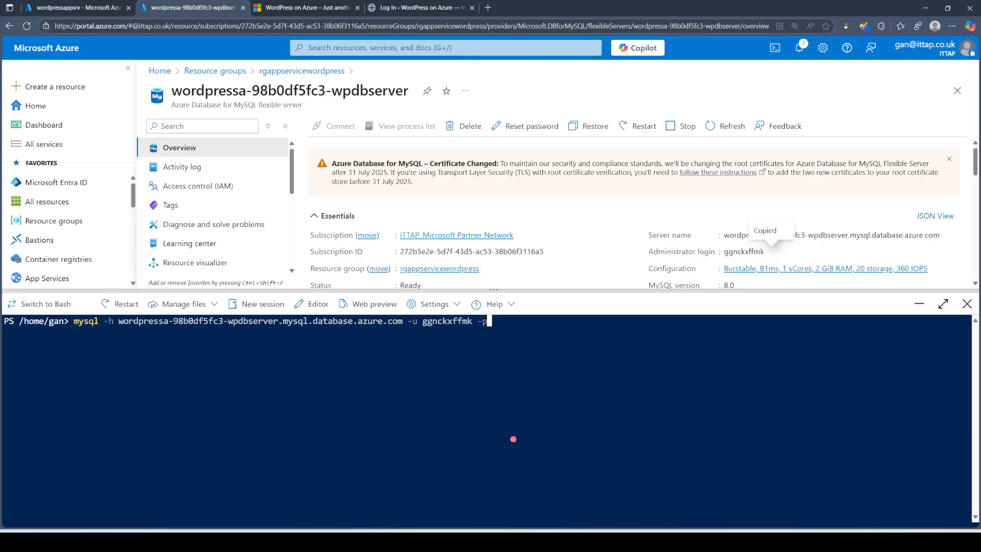
key("Return")
key("Return")
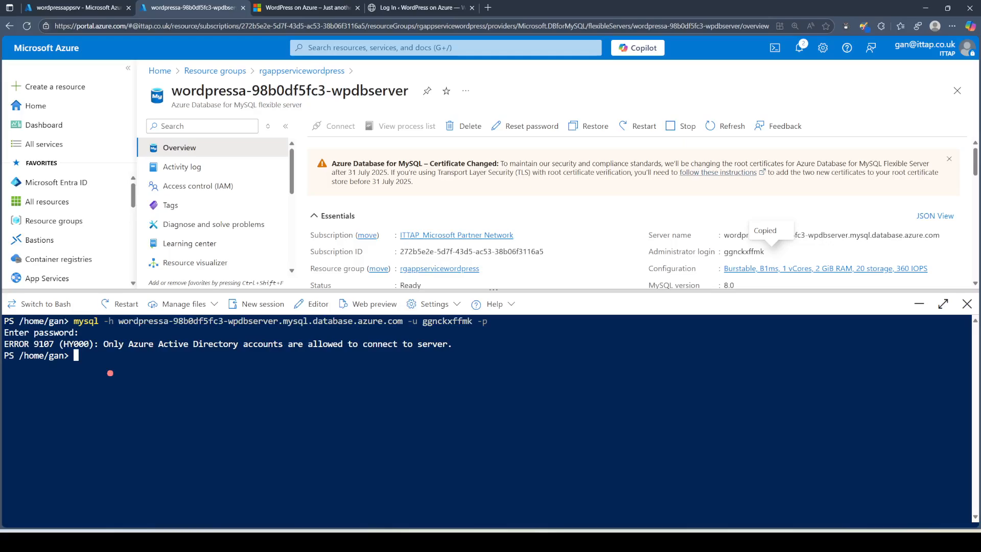
Step: Shrink the shell pane and filter the server menu by 'authen' to reach Authentication
left_click_drag(104, 345, 464, 348)
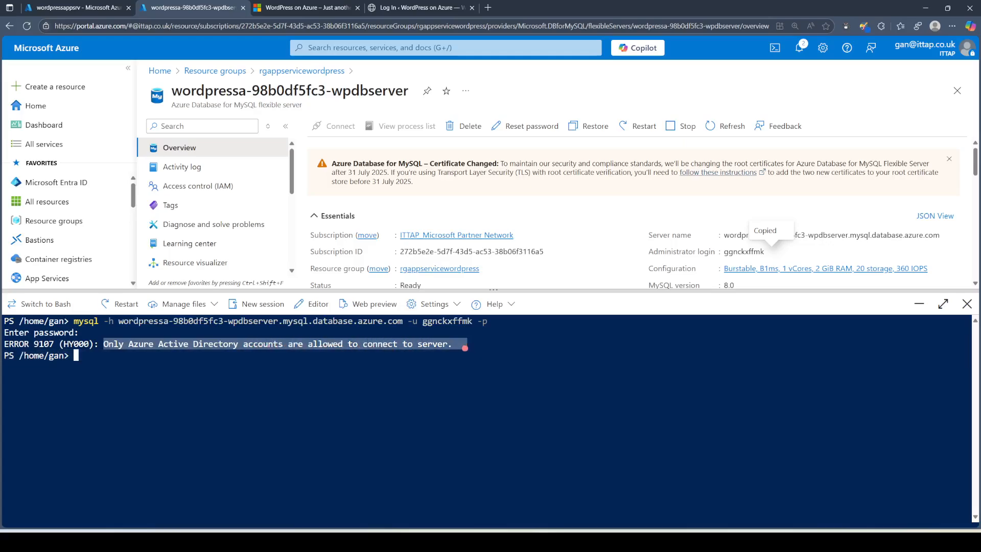
left_click(451, 401)
left_click_drag(517, 290, 517, 431)
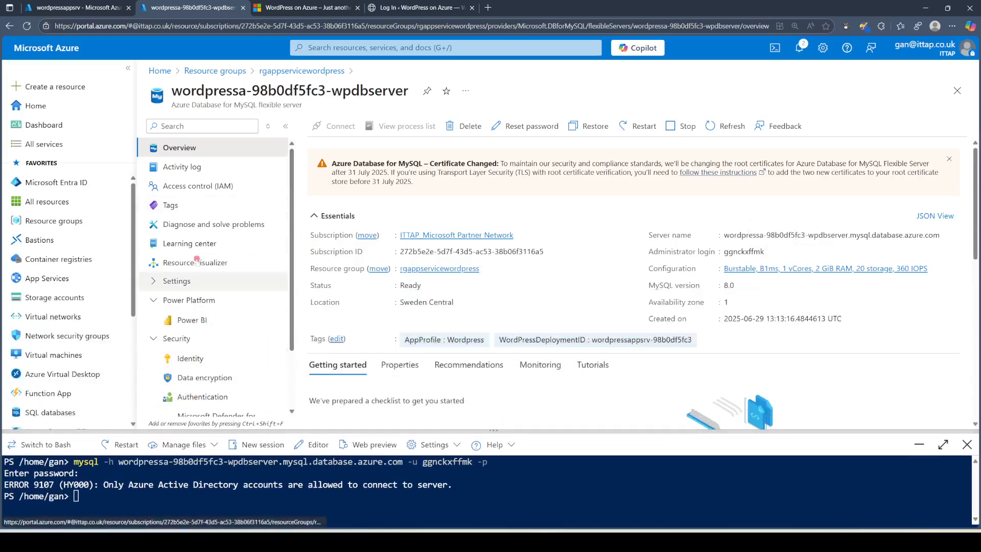
left_click(182, 126)
type("auth")
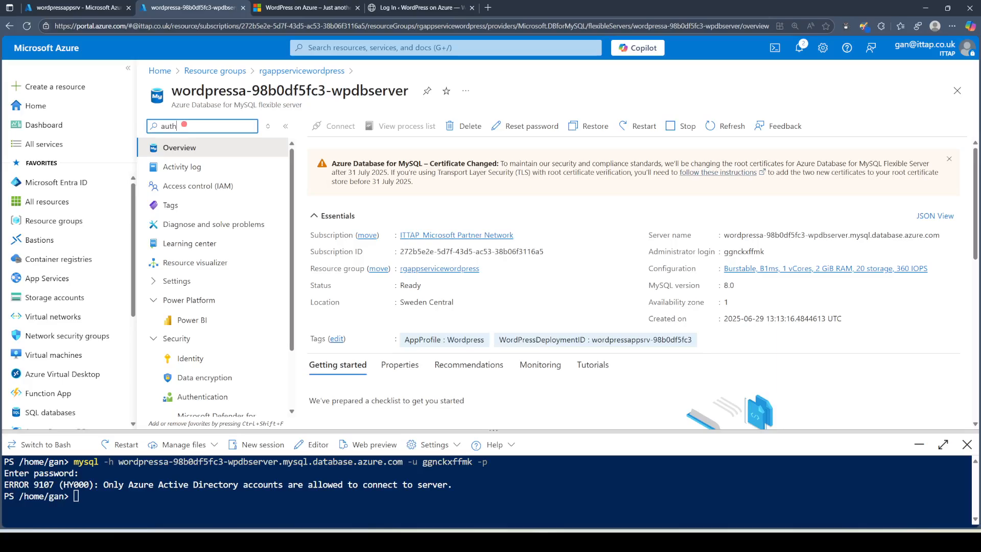
type("en")
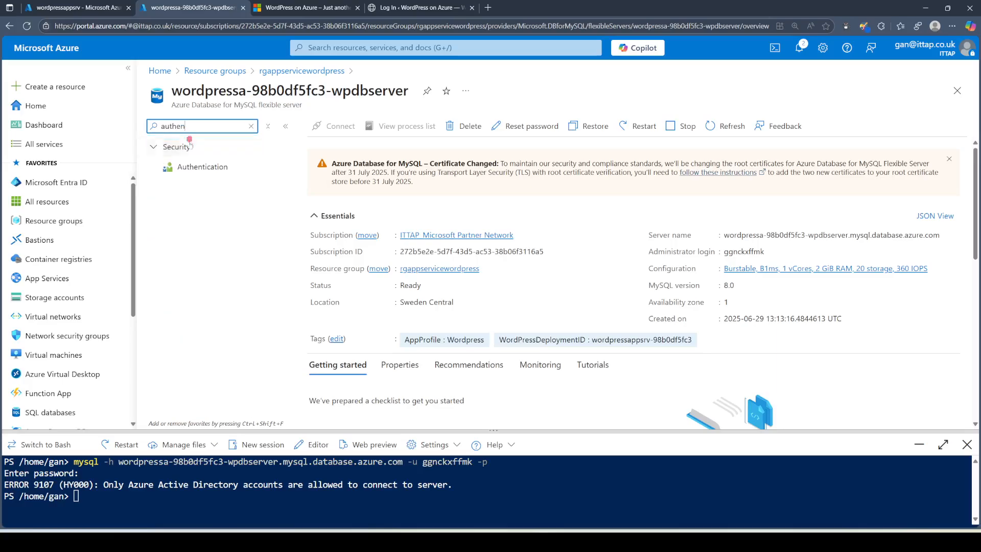
left_click(193, 168)
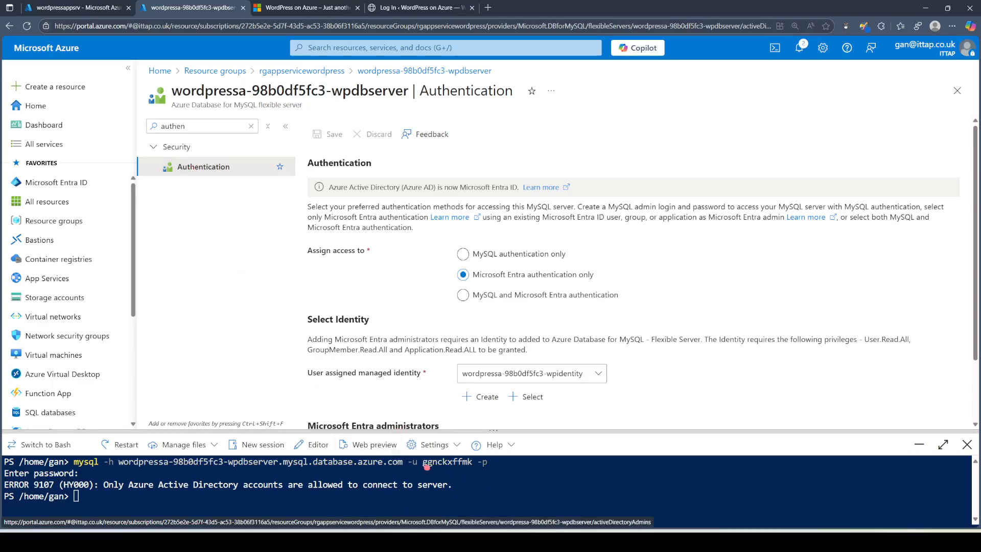
Step: Set Assign access to 'MySQL and Microsoft Entra authentication' and save the change
left_click_drag(423, 462, 475, 464)
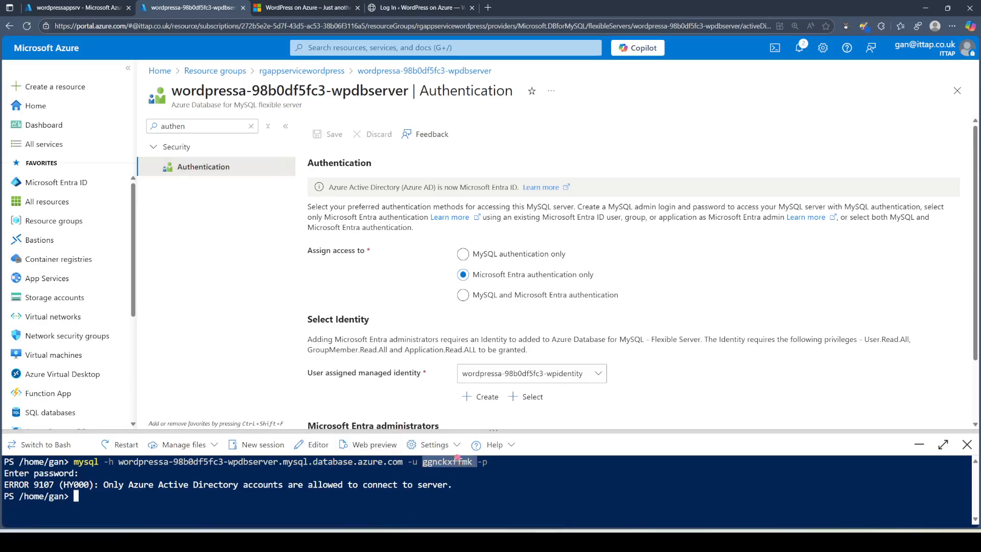
left_click(514, 257)
left_click(504, 296)
left_click(331, 135)
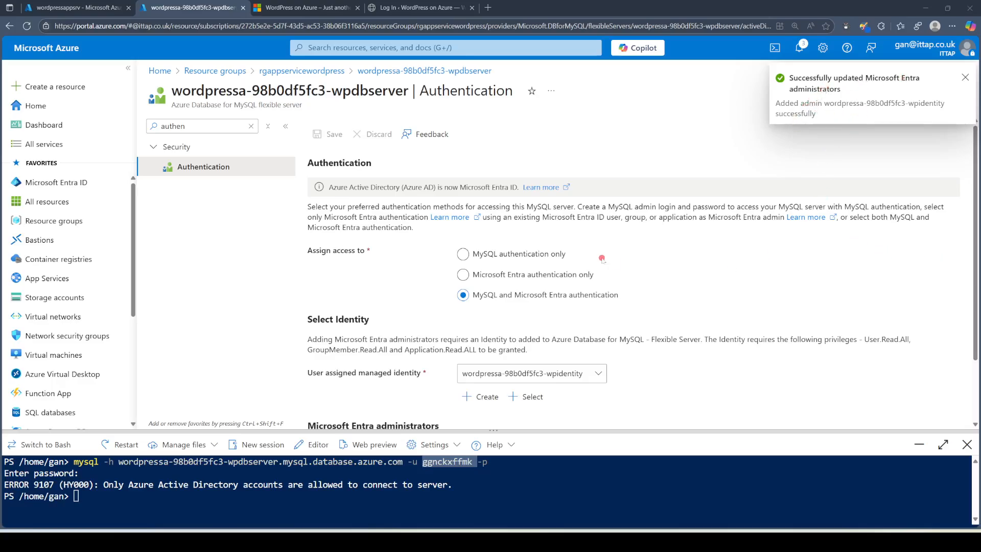
left_click(322, 504)
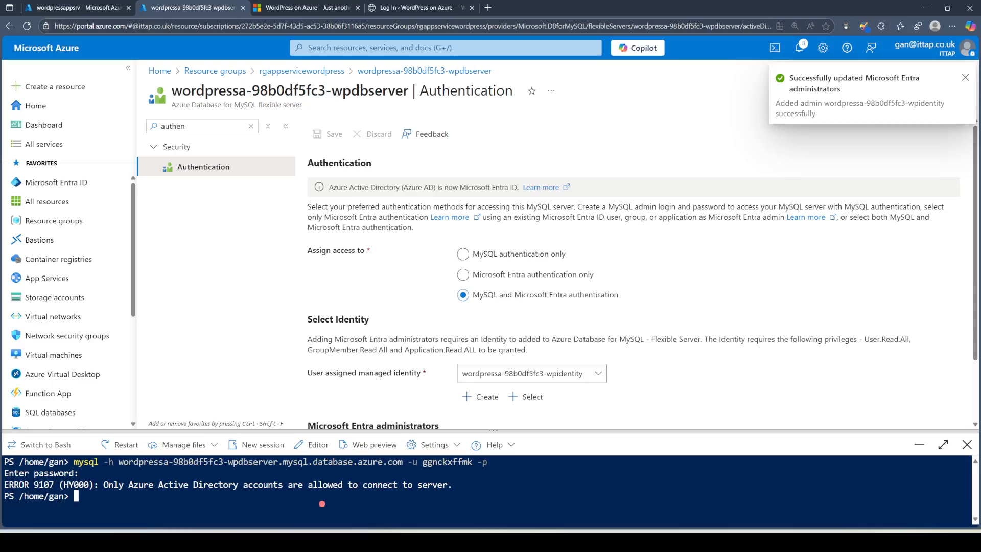
Step: Recall the earlier mysql connection command in Cloud Shell and enlarge the console
key("Up")
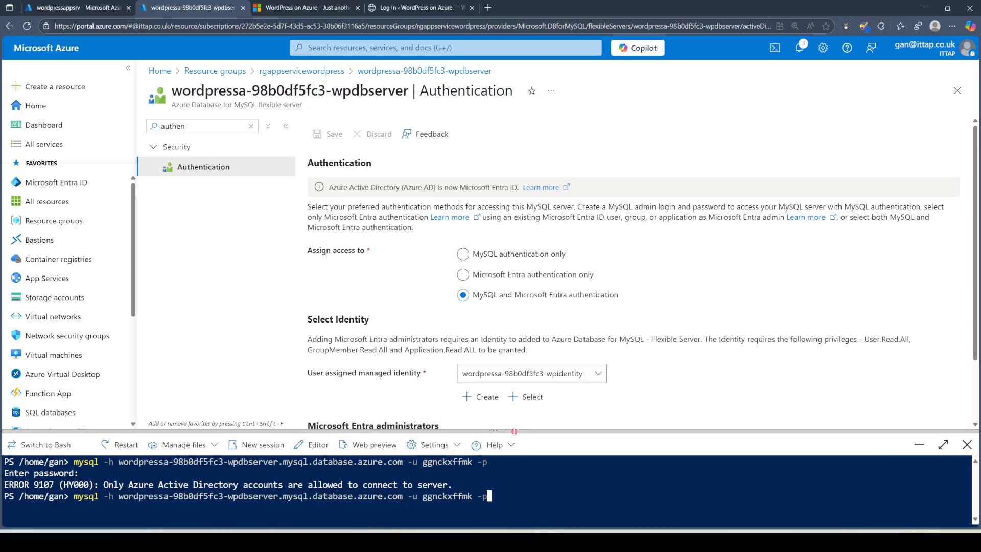
left_click_drag(512, 432, 512, 386)
mouse_move(531, 419)
left_mouse_down()
mouse_move(529, 433)
mouse_move(531, 421)
left_mouse_up()
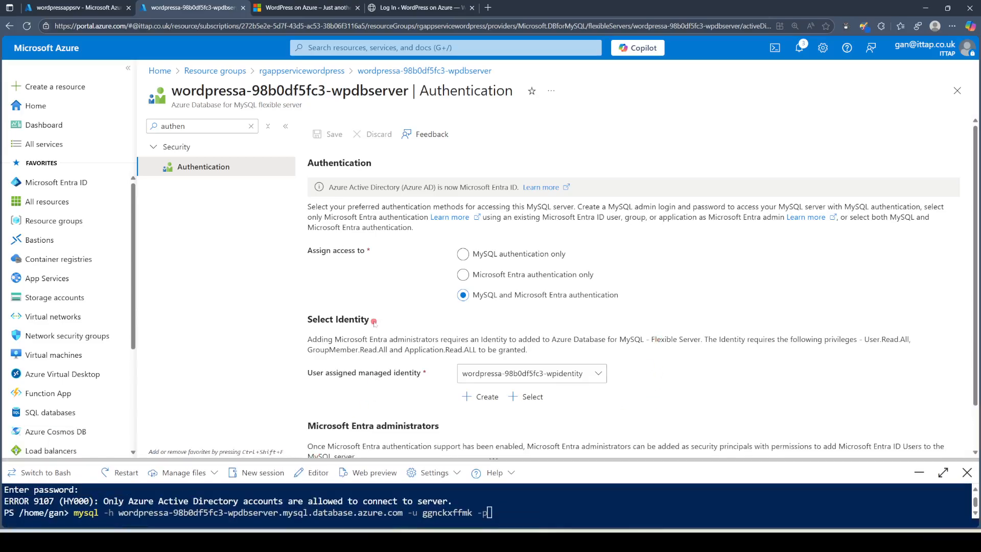
left_click_drag(236, 459, 241, 423)
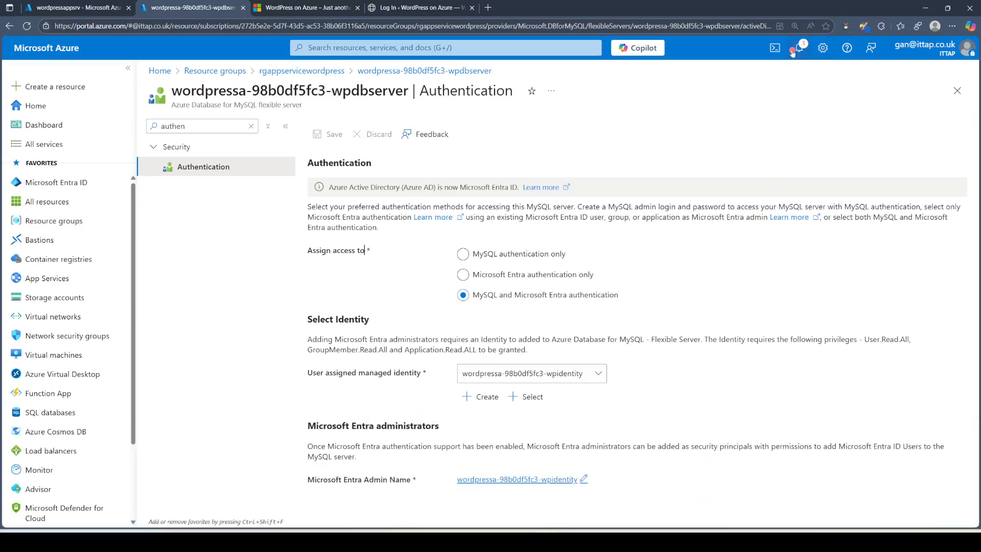
Step: Maximize and restore the Cloud Shell pane, then close it
left_click(775, 48)
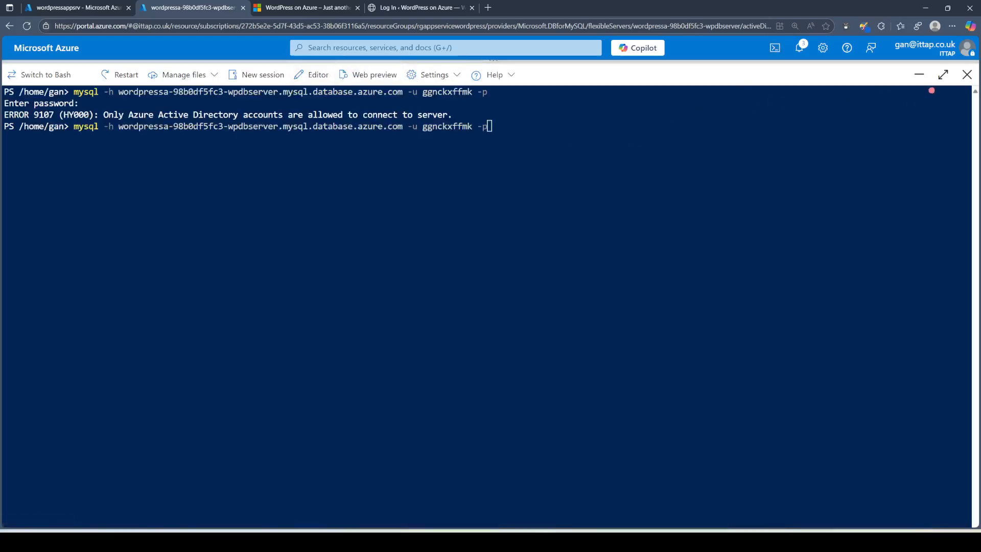
left_click(942, 75)
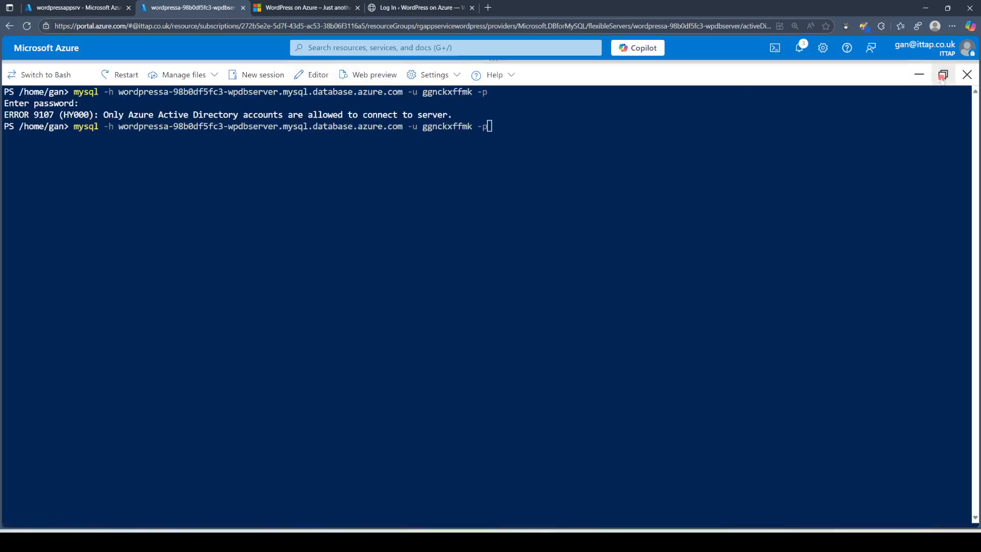
left_click(942, 76)
left_click(966, 75)
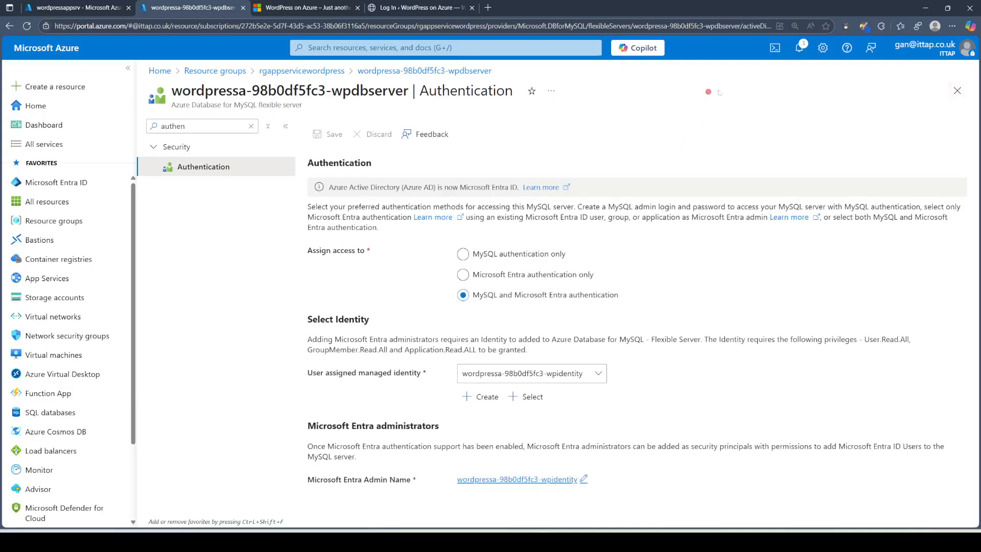
Step: Reopen Cloud Shell, enlarge the terminal pane, and clear it with cls
left_click(774, 47)
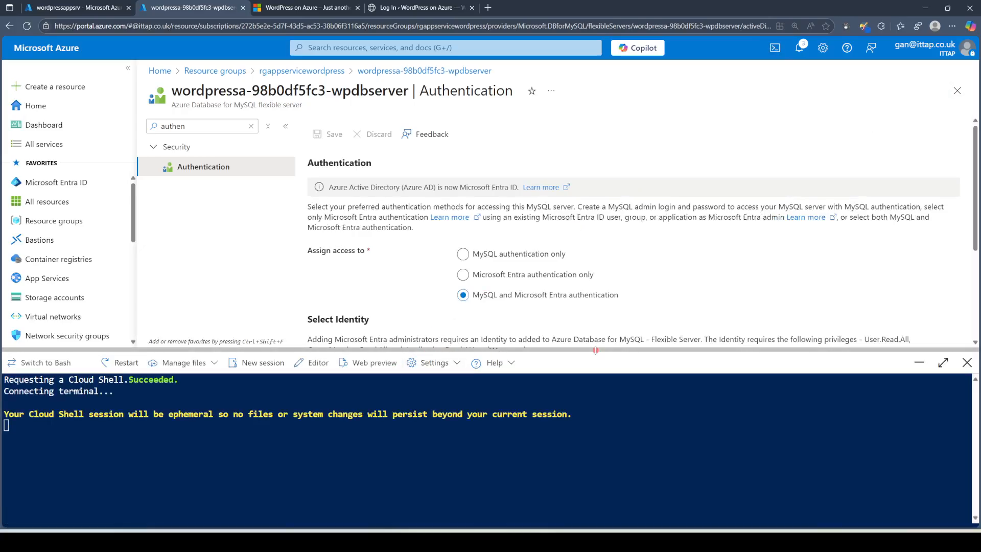
left_click_drag(596, 350, 595, 316)
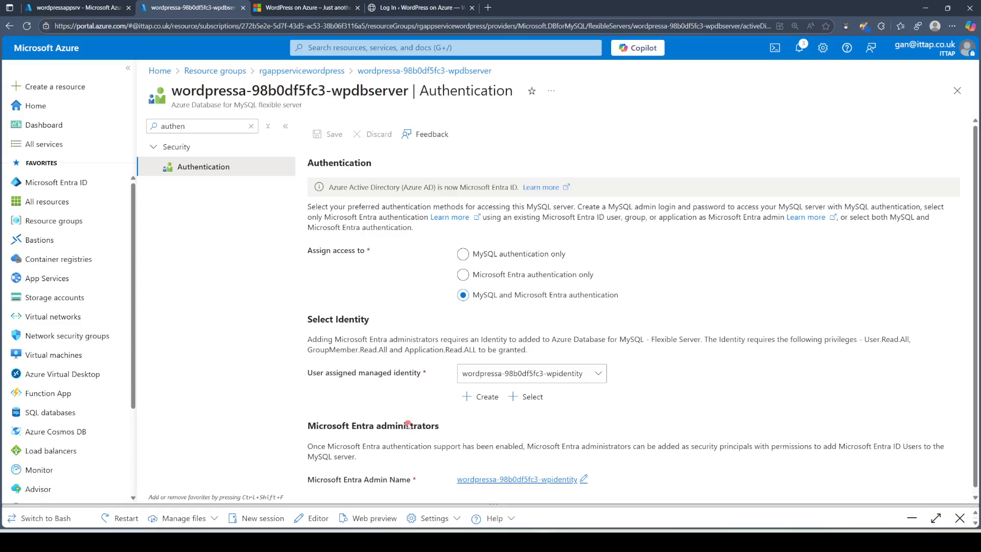
left_click_drag(562, 504, 613, 396)
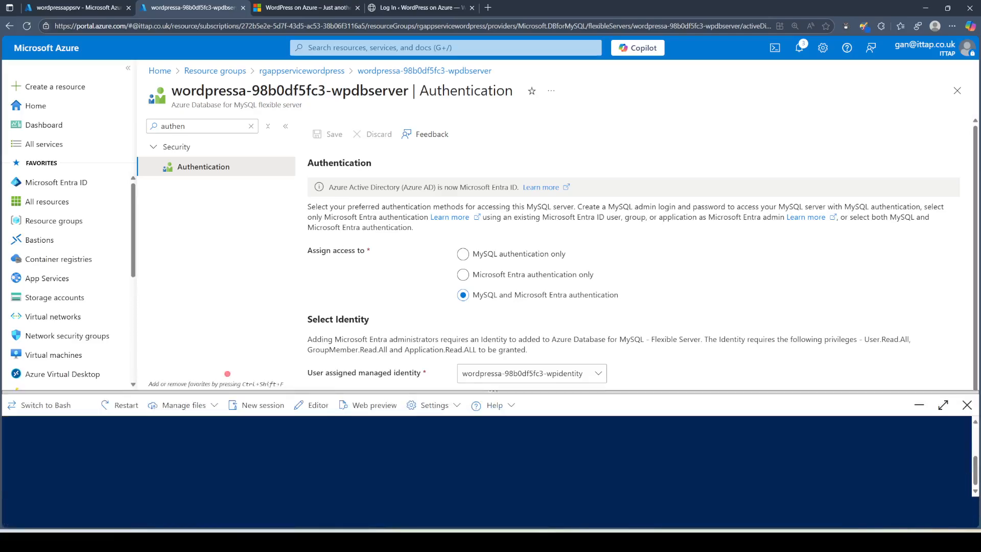
left_click_drag(231, 391, 240, 337)
left_click(244, 408)
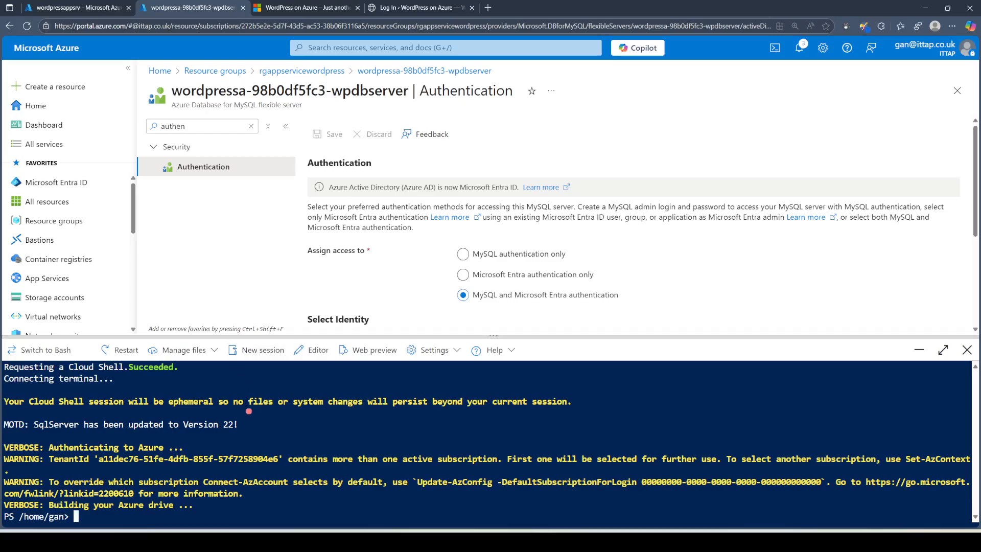
type("cls")
key("Return")
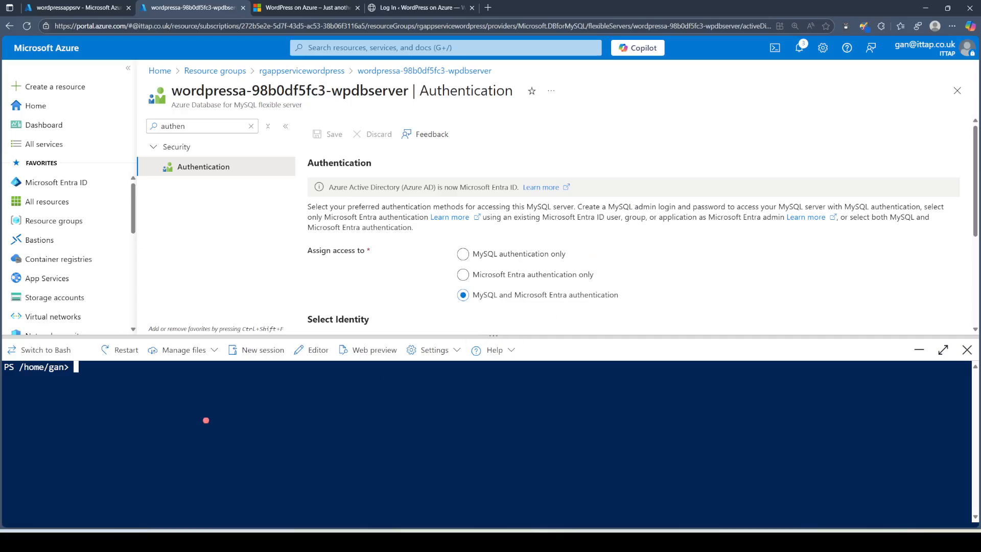
Step: Run the suggested mysql connection command for the wordpressa-98b0df5fc3-wpdbserver server
type("mys")
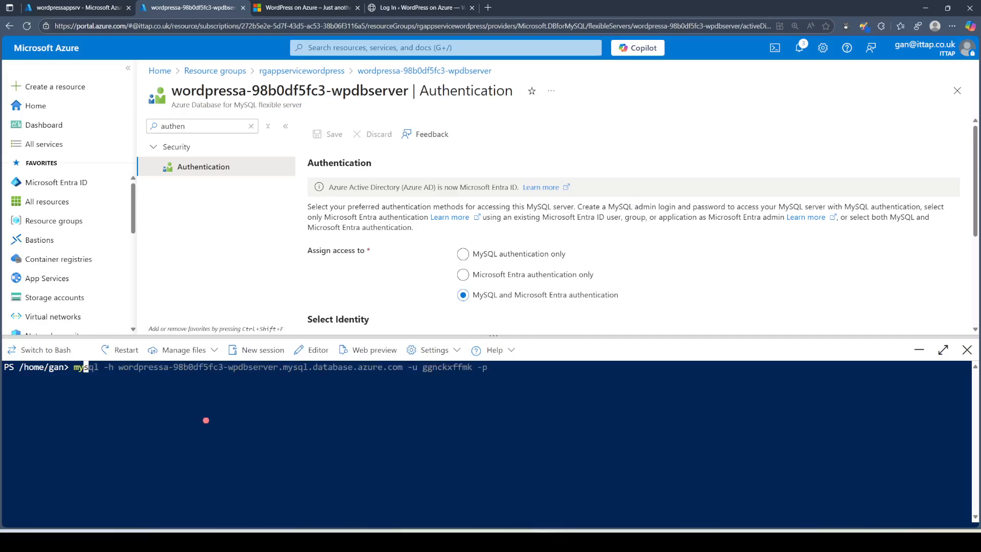
key("BackSpace")
key("BackSpace")
key("BackSpace")
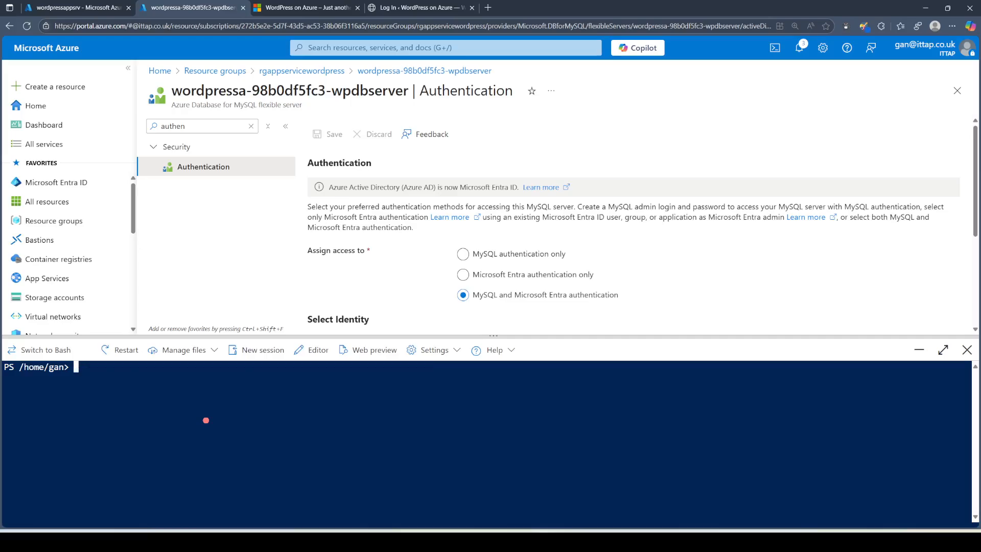
type("mysql")
key("Right")
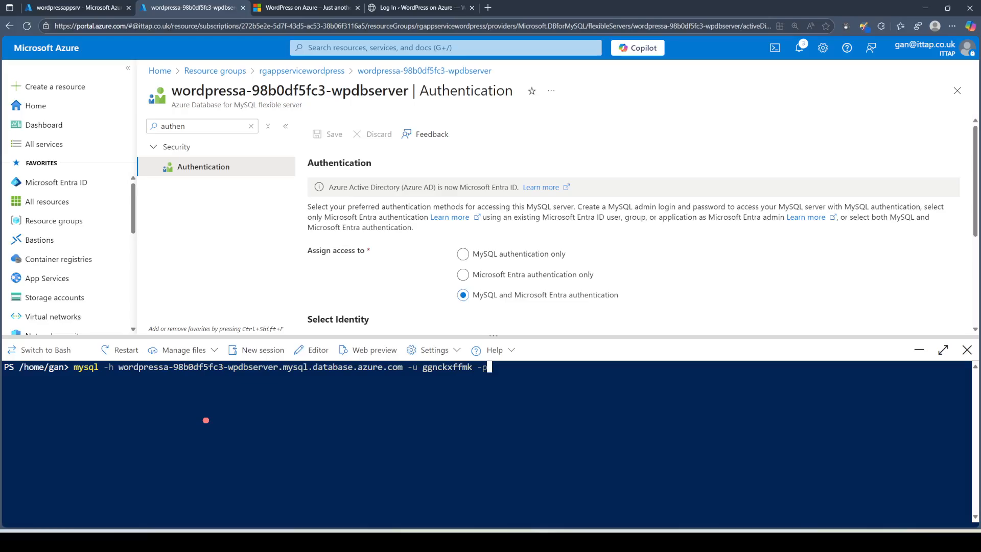
key("Return")
key("Return")
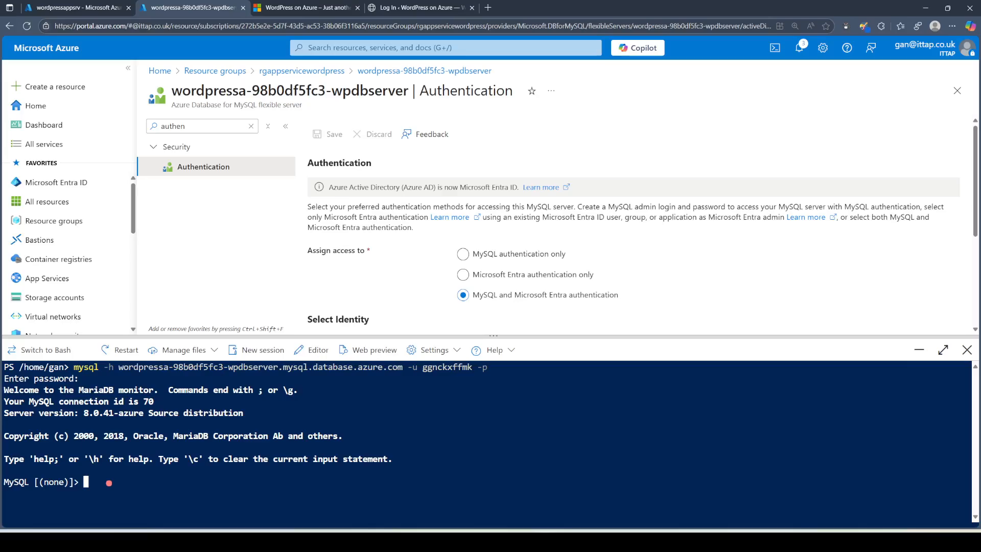
Step: Close the Authentication page and open the wpdbserver MySQL server from the resource group
left_click(956, 91)
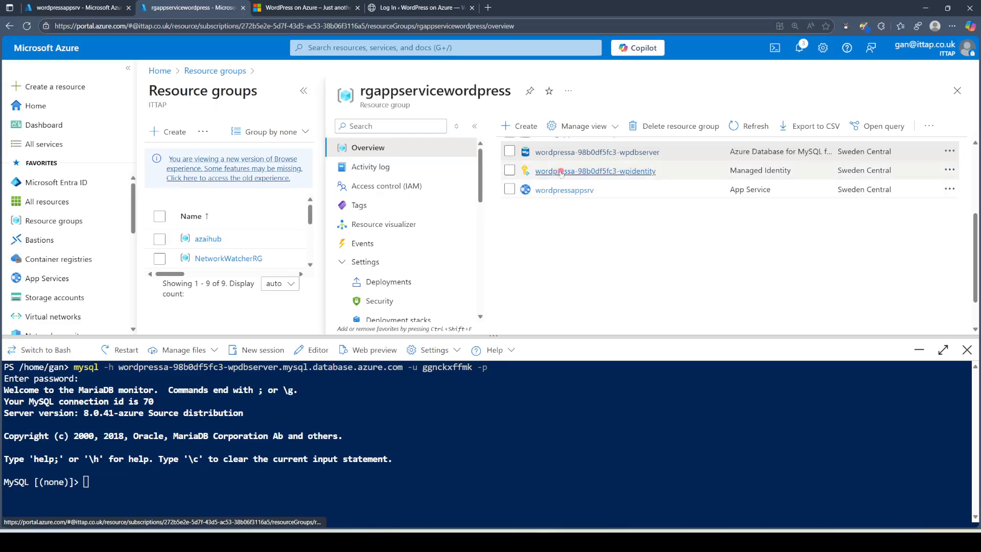
scroll(603, 301, "up", 3)
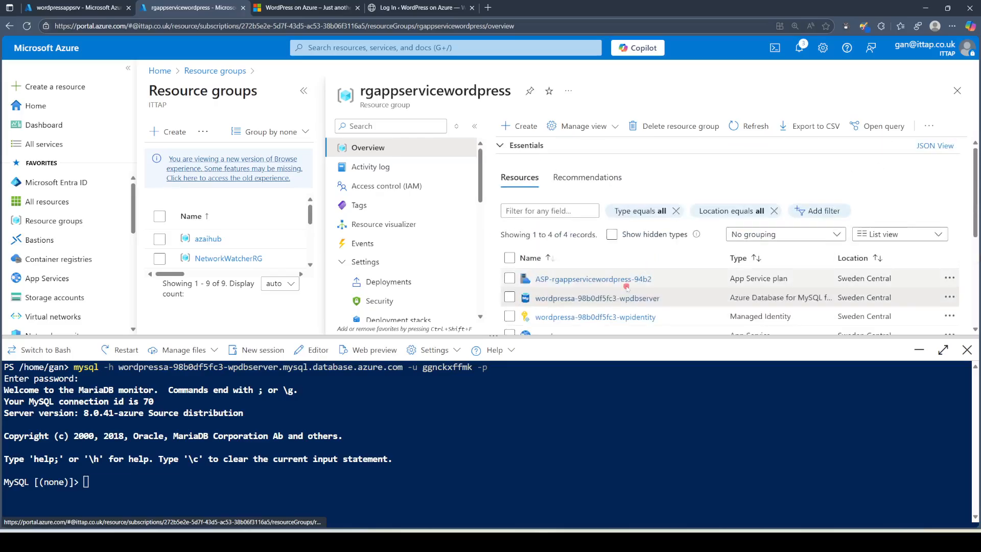
left_click(567, 297)
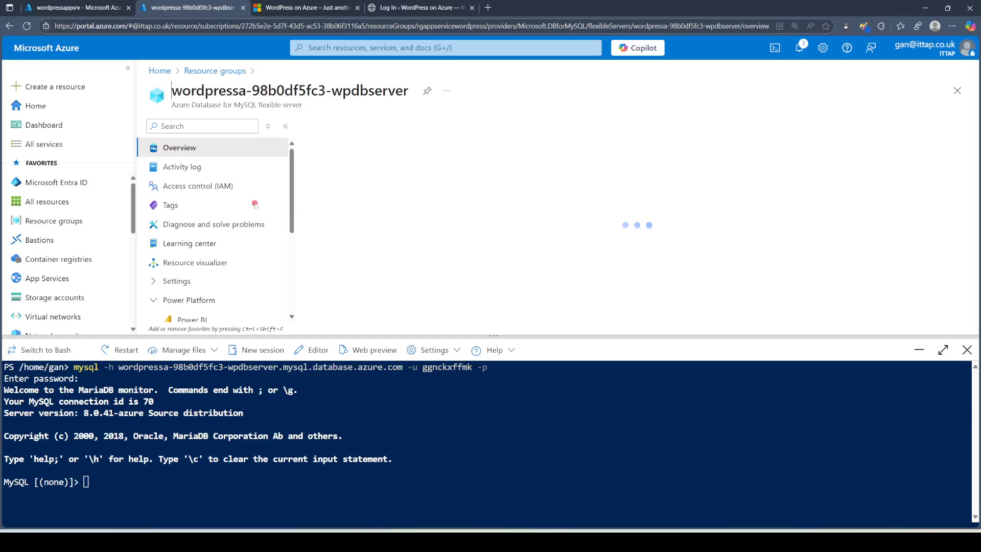
scroll(245, 207, "down", 5)
scroll(245, 207, "up", 5)
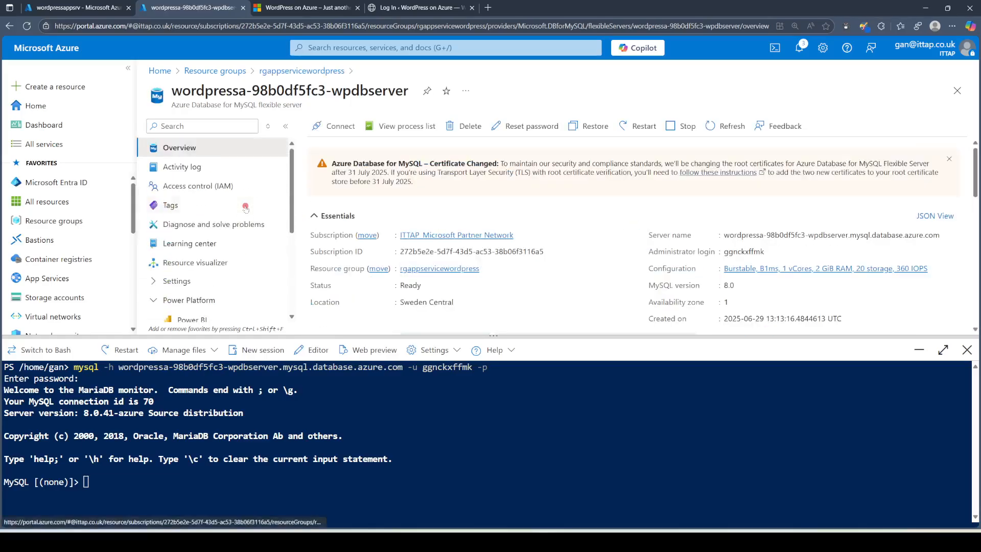
scroll(237, 256, "down", 3)
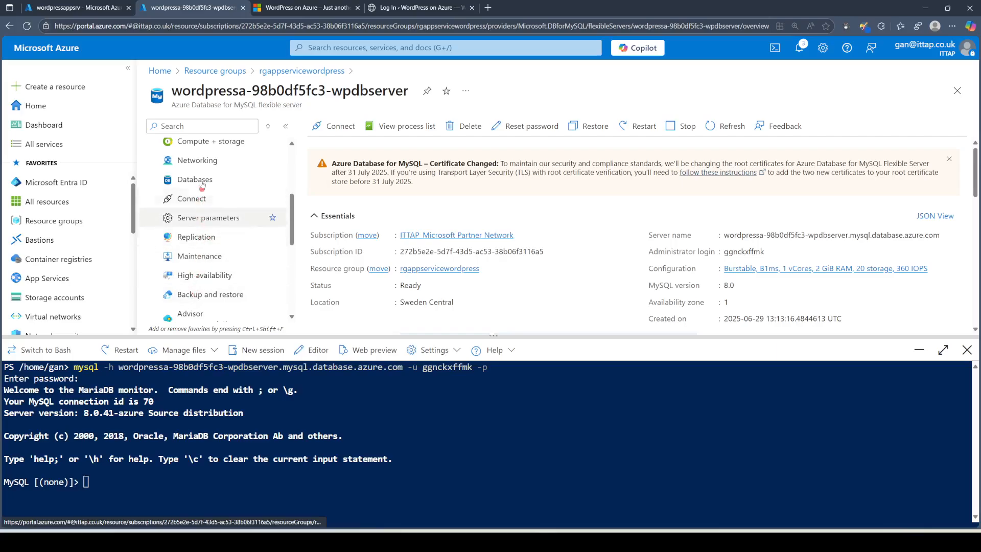
Step: Show the server's Networking firewall rules, including AllowAll 0.0.0.0–255.255.255.255, then refocus the shell
left_click(208, 161)
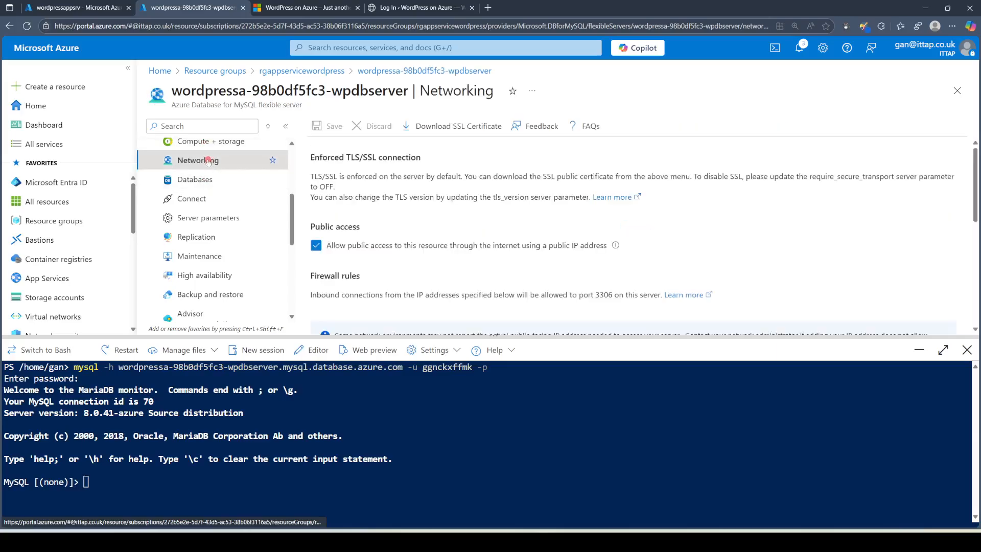
scroll(511, 230, "down", 3)
mouse_move(572, 216)
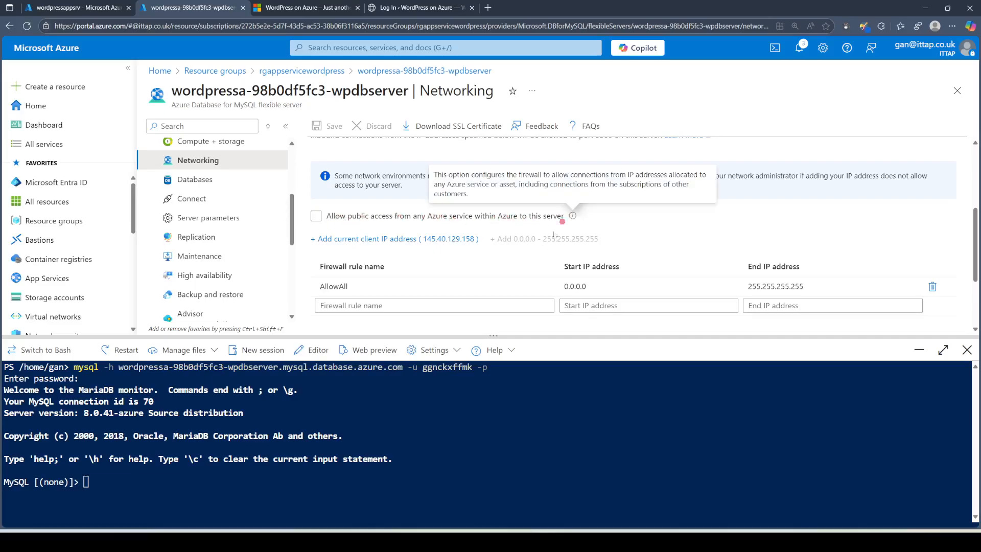
left_click(195, 489)
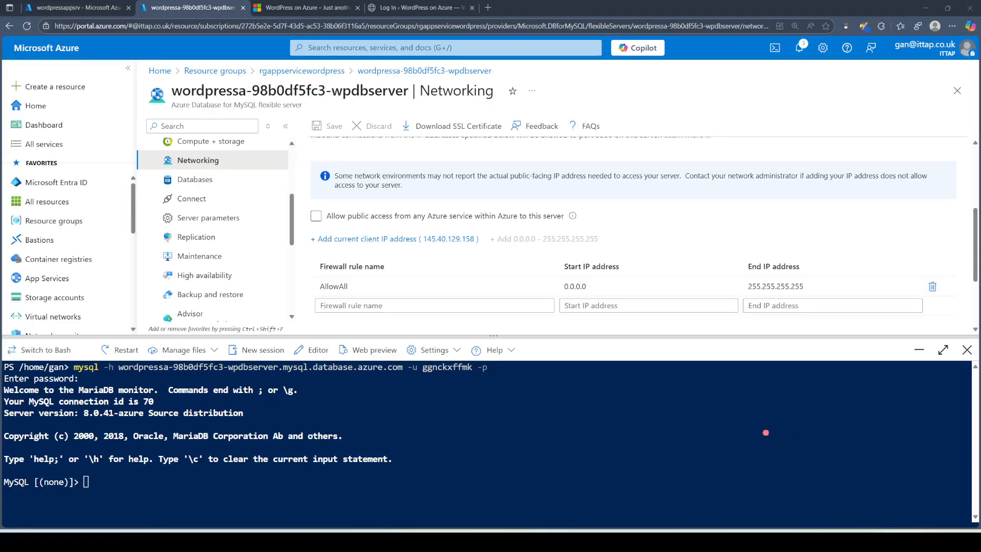
Step: List the server's databases with show databases;
left_click(265, 503)
type("show")
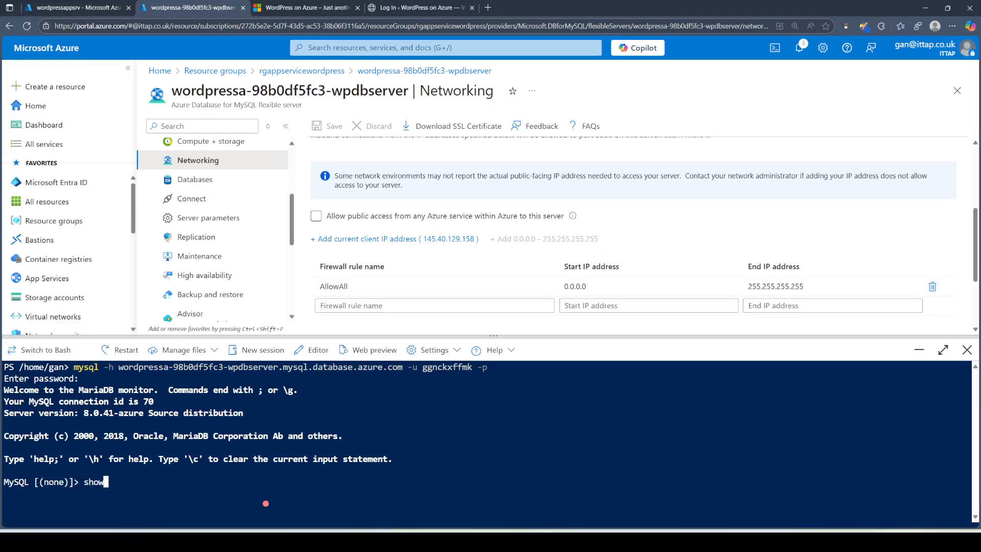
type(" databases;")
key("Return")
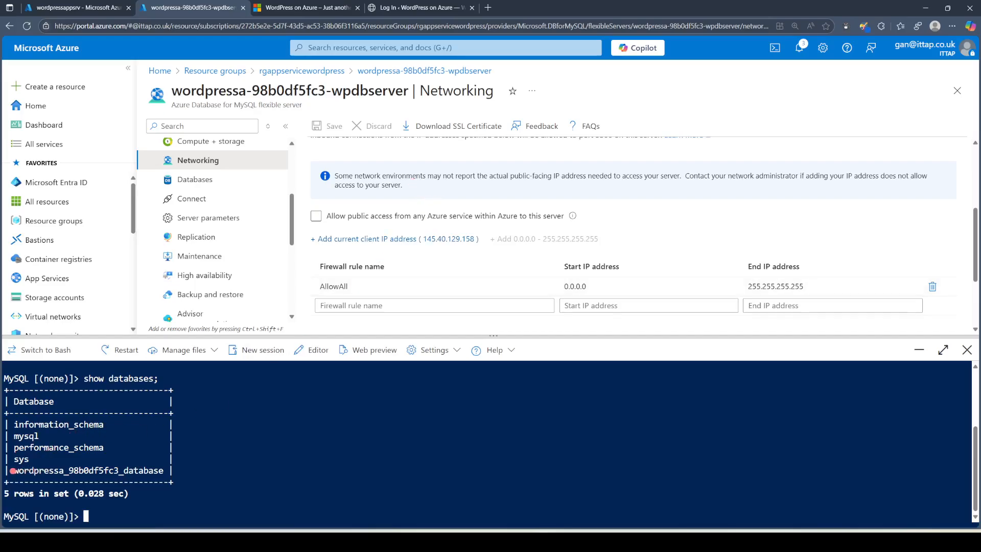
Step: Switch to wordpressa_98b0df5fc3_database with use and list its tables with show tables;
left_click_drag(16, 471, 165, 471)
key("super+c")
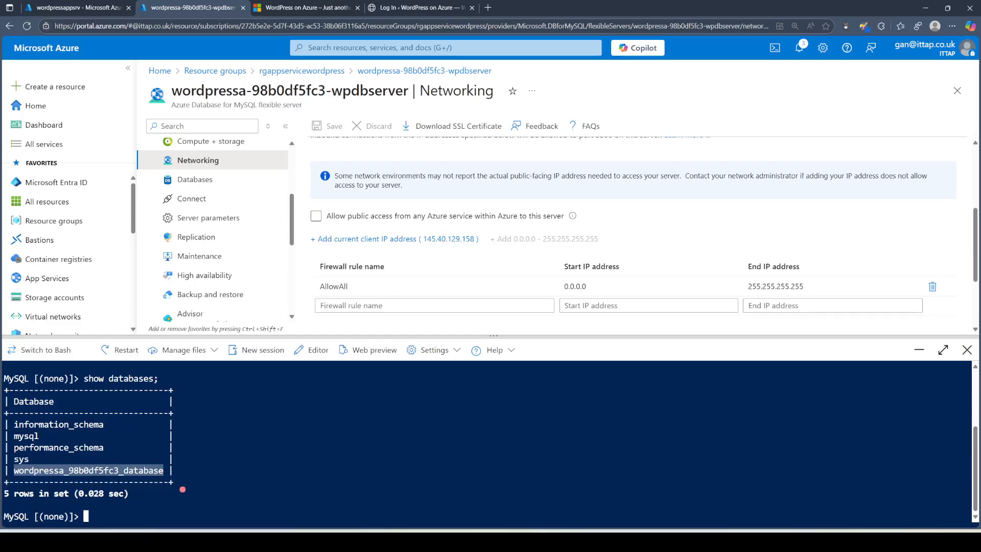
left_click(182, 489)
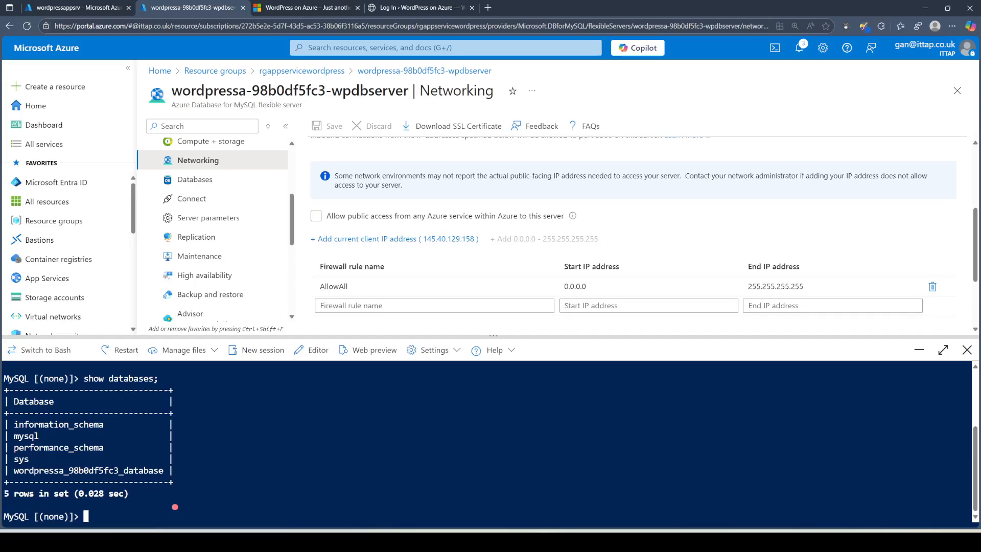
type("use")
right_click(175, 508)
left_click(219, 431)
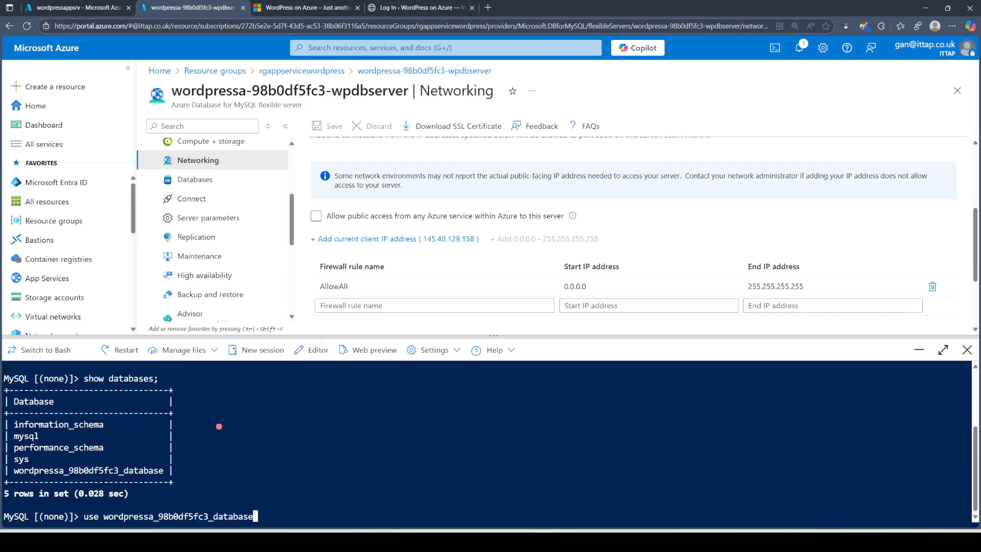
type(";")
key("Return")
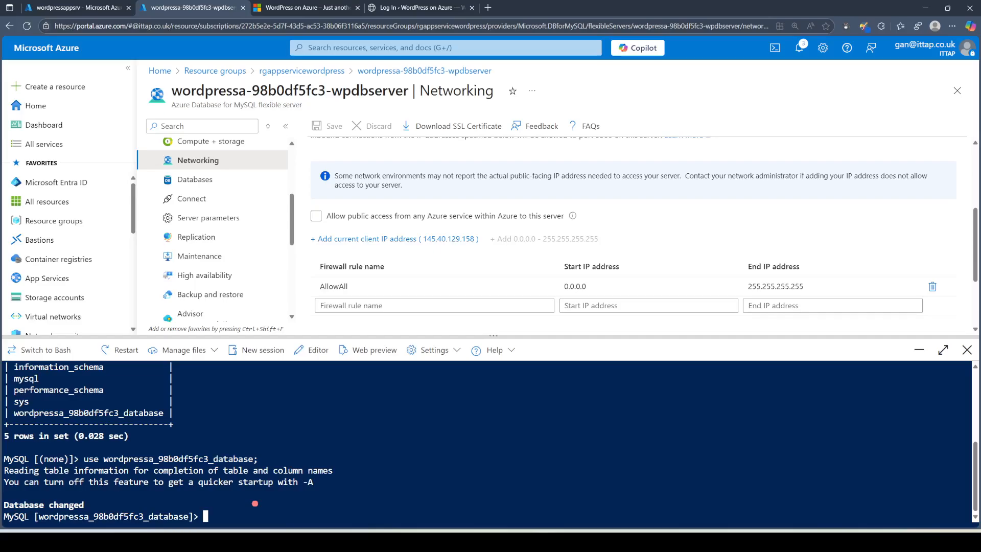
type("show tables;")
key("Return")
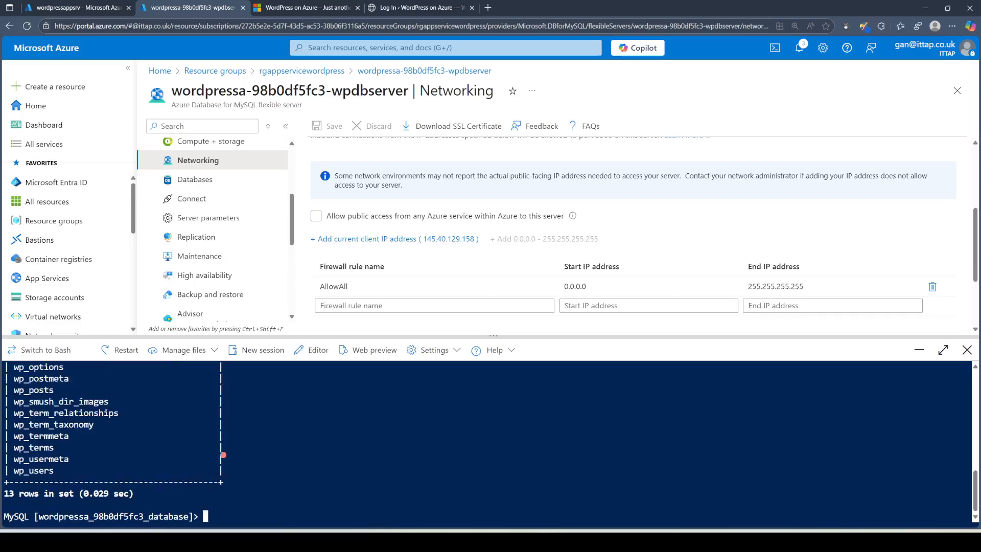
Step: Run select id, user_login, user_pass from wp_users; and highlight the returned login
scroll(114, 445, "up", 8)
scroll(117, 438, "down", 8)
left_click_drag(147, 335, 147, 299)
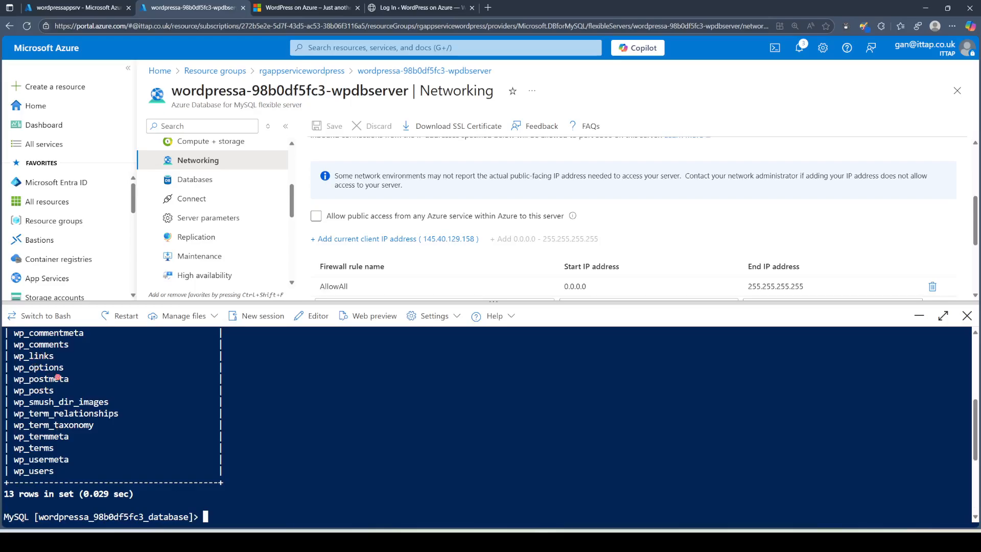
left_click_drag(59, 471, 16, 472)
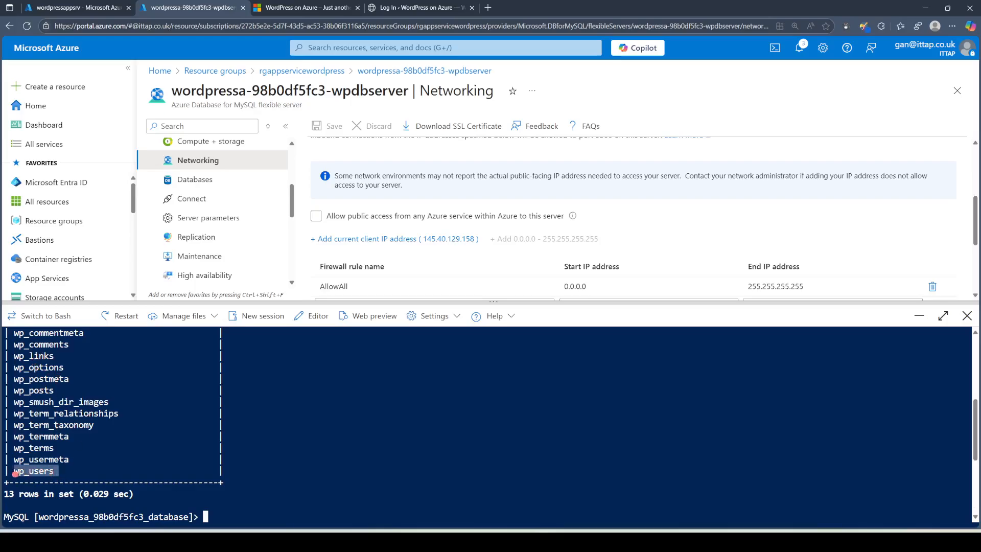
left_click(177, 457)
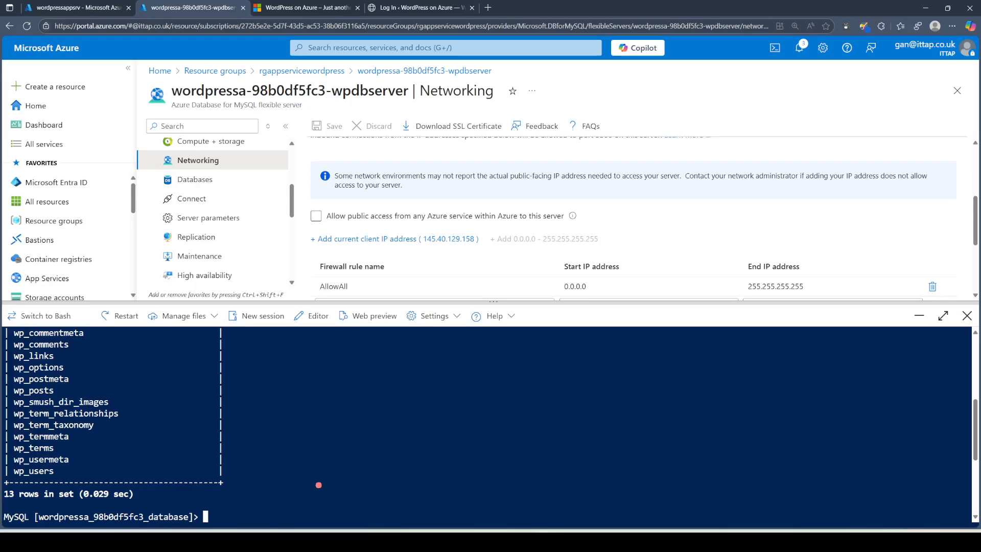
type("select id, user_login, ")
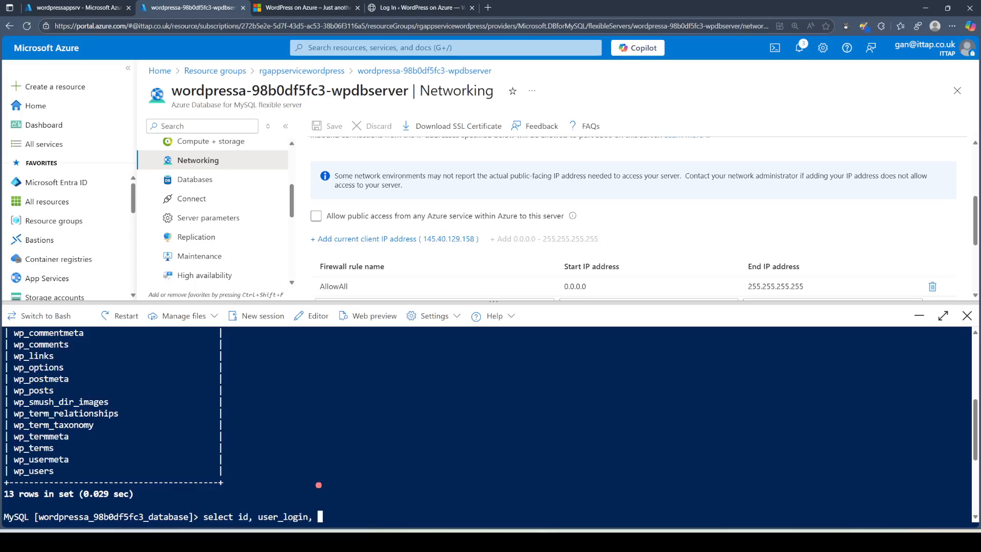
type("user_pass from wp_user")
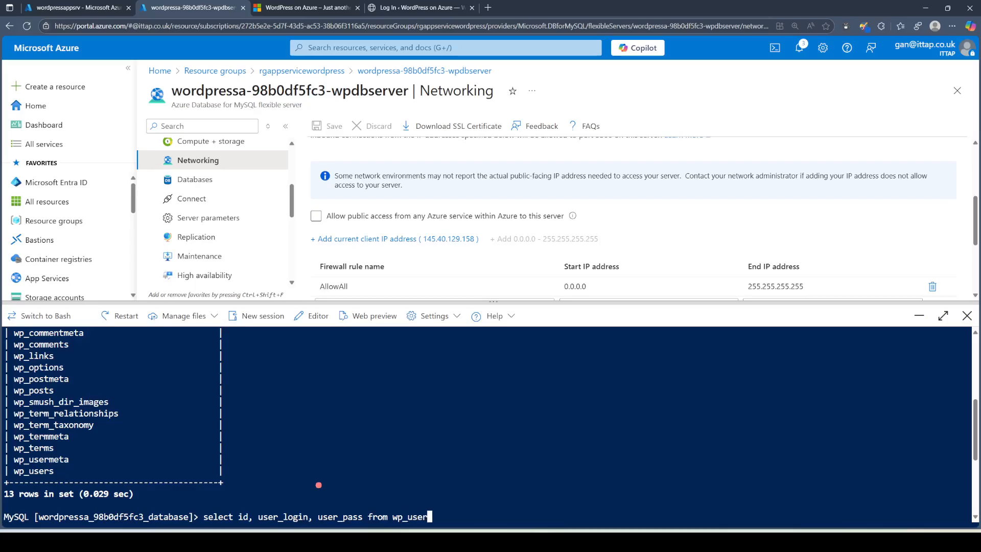
type("s;")
key("Return")
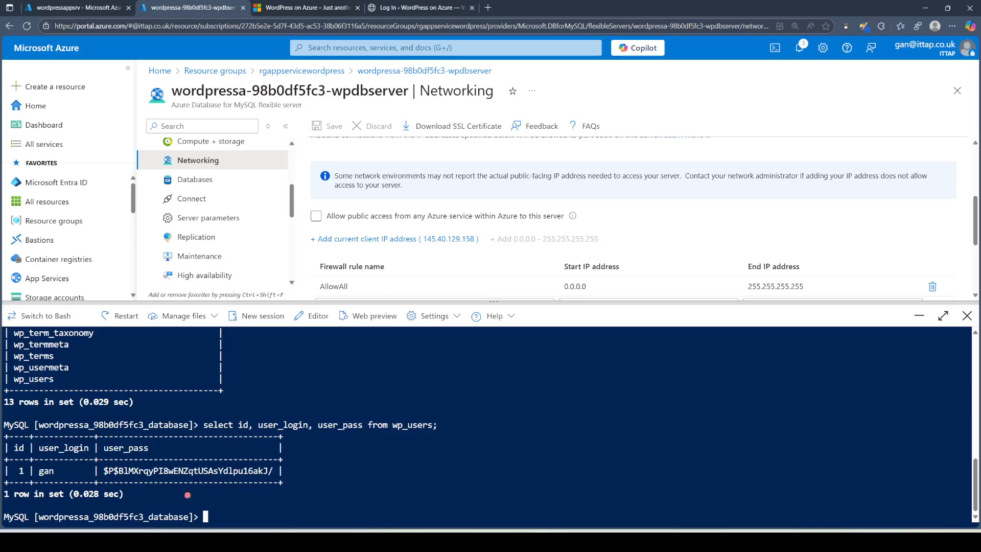
left_click_drag(64, 470, 53, 472)
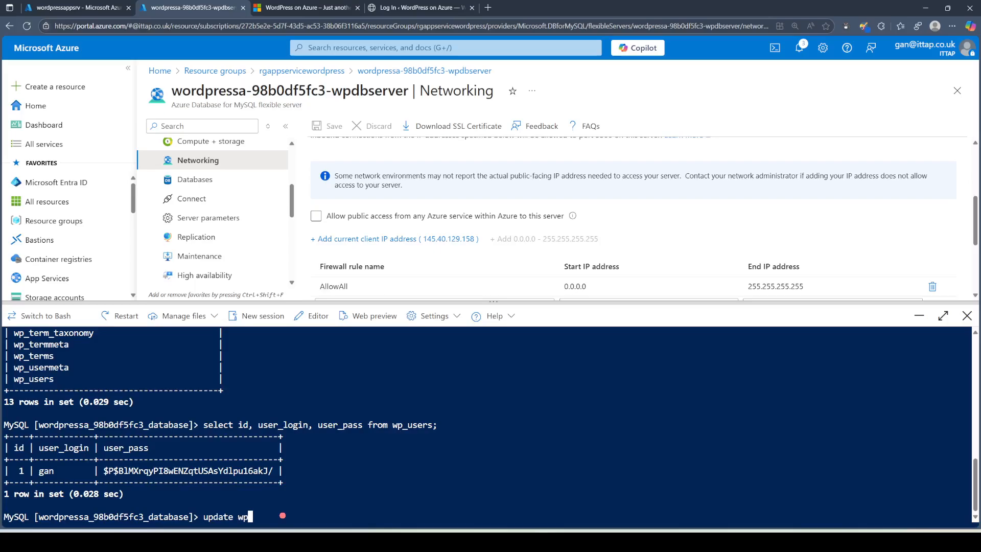
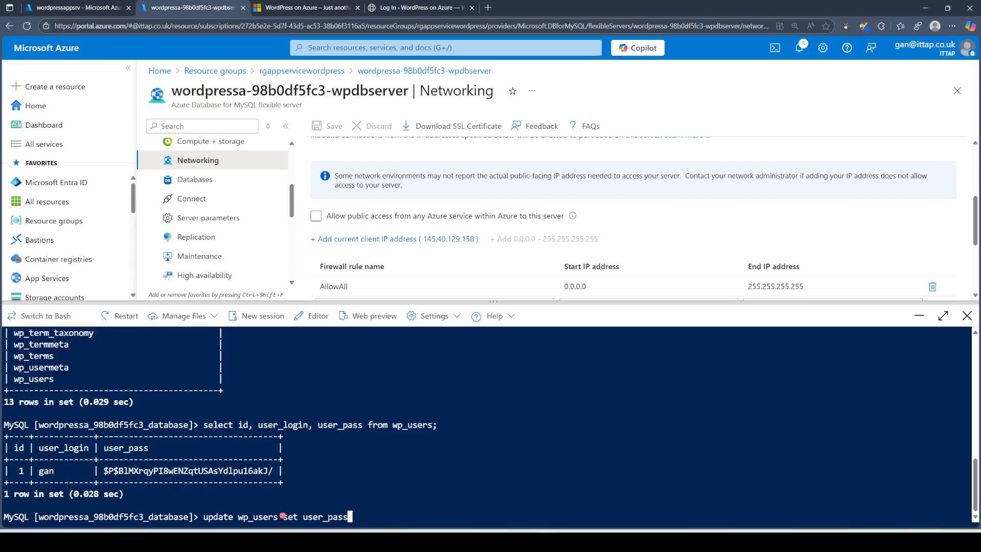
Step: Type the wp_users UPDATE setting user_pass to MD5 of the new password, filtered by the user's login
key("BackSpace")
key("BackSpace")
key("BackSpace")
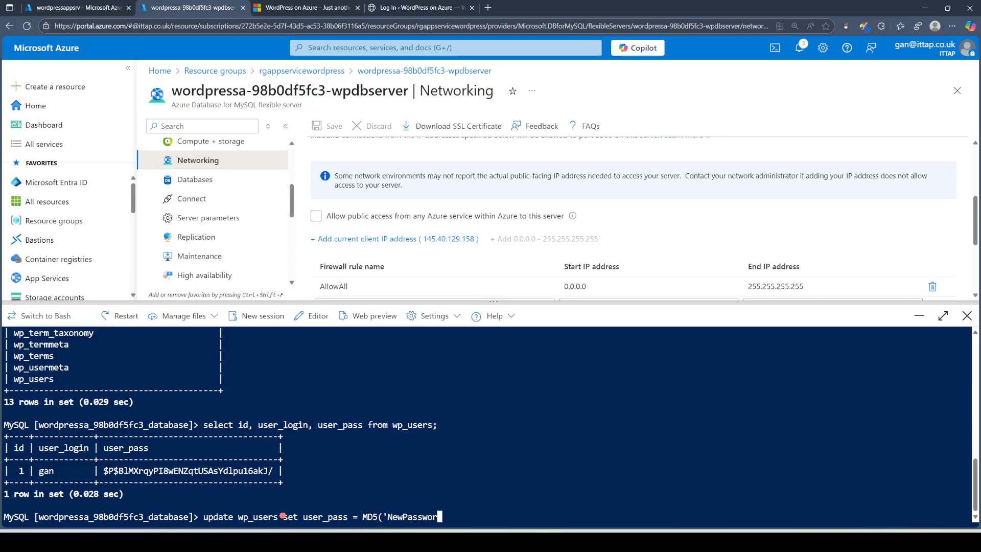
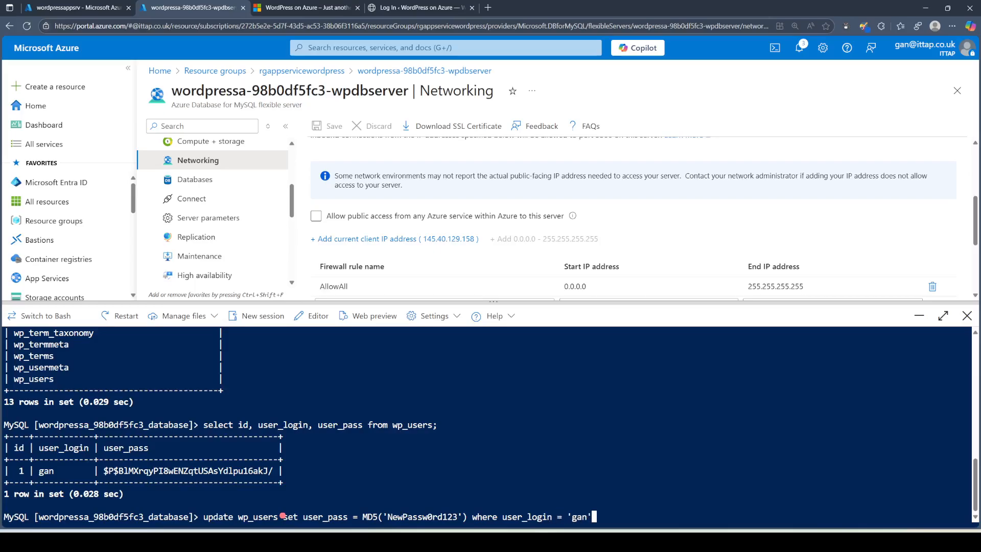
Step: Execute the wp_users UPDATE setting user_pass to the MD5 hash, getting 1 row affected
key("Return")
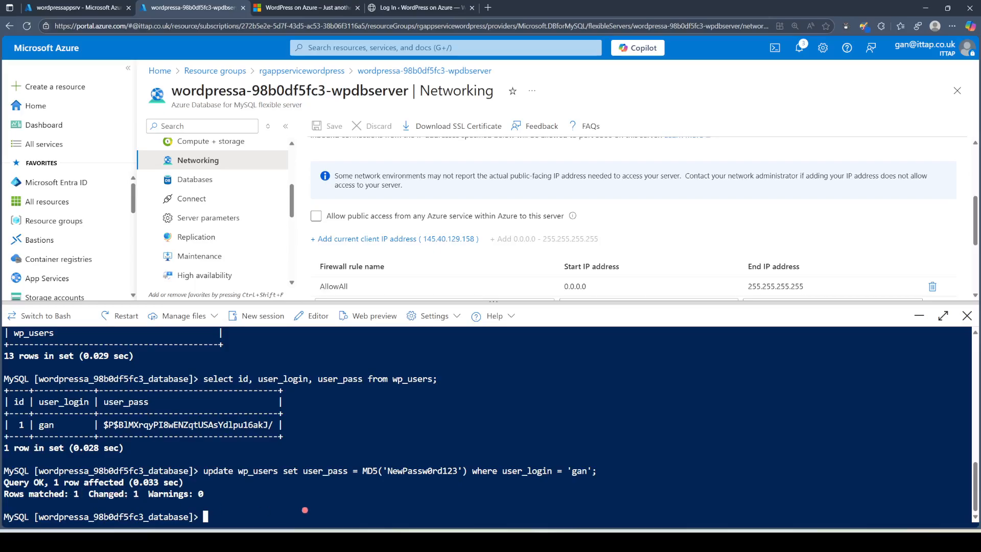
Step: Rerun the wp_users select and highlight the new MD5 hash next to the password in the UPDATE command
key("Up")
key("Up")
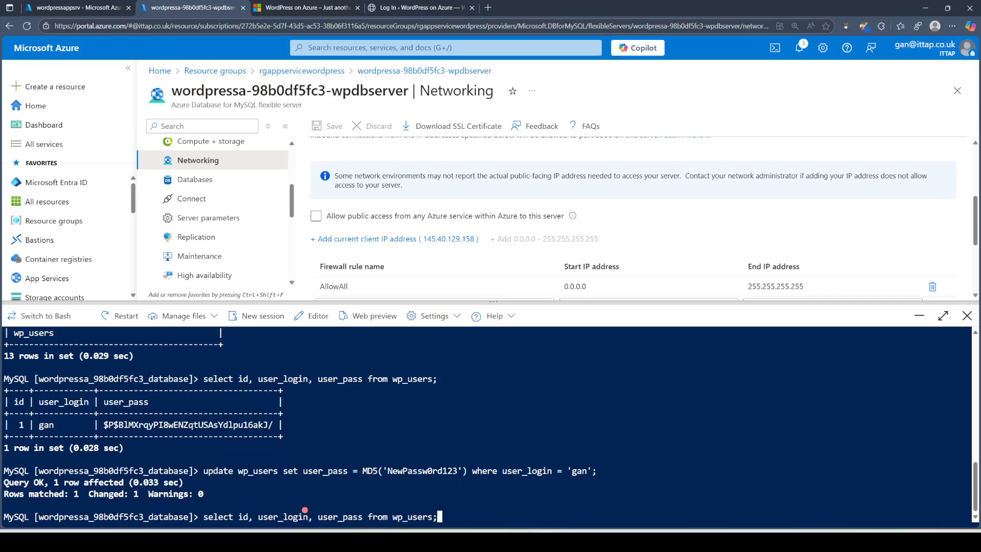
key("Return")
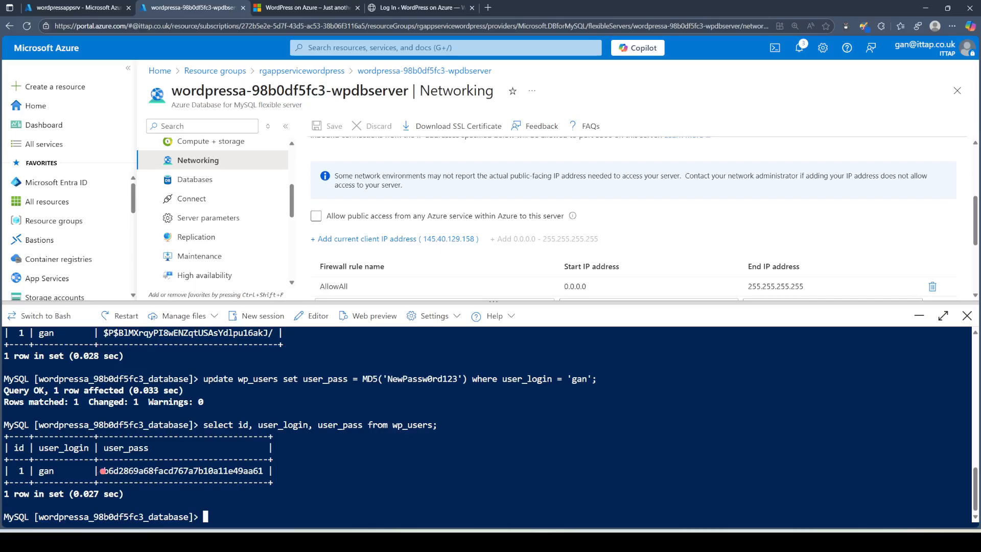
left_click_drag(103, 470, 265, 474)
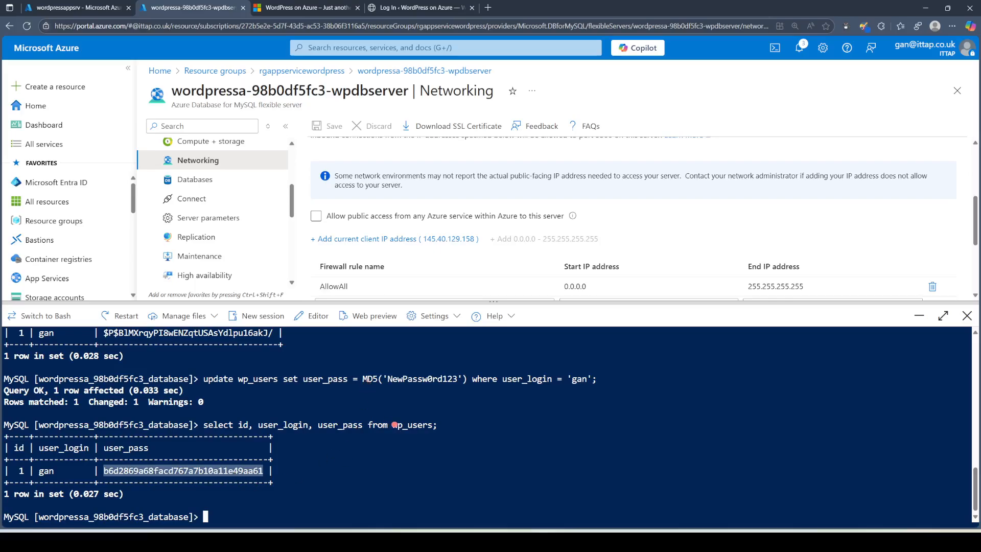
left_click_drag(457, 378, 386, 376)
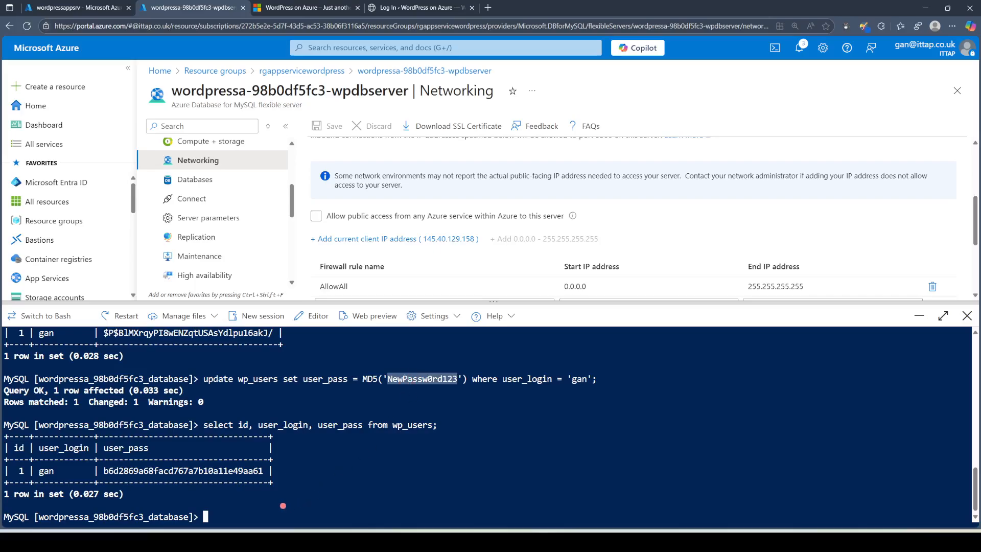
left_click(283, 506)
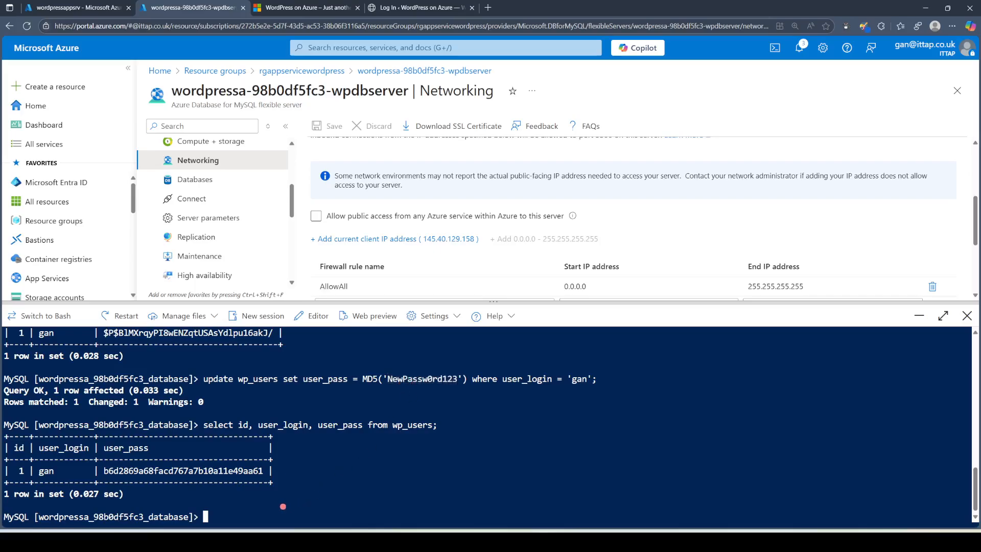
Step: Try a WordPress login with the admin username and a truncated password, get rejected, and return to Azure
left_click(418, 9)
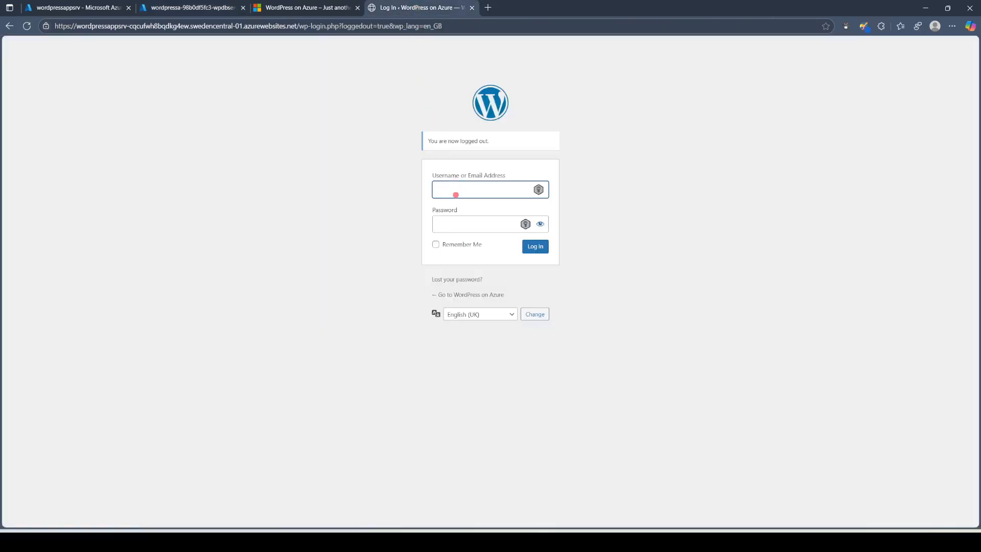
key("Tab")
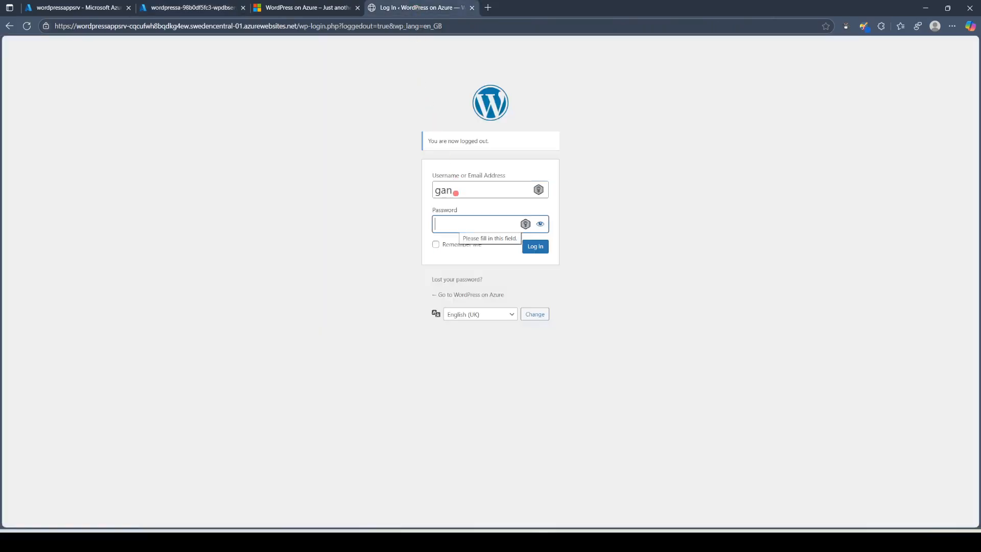
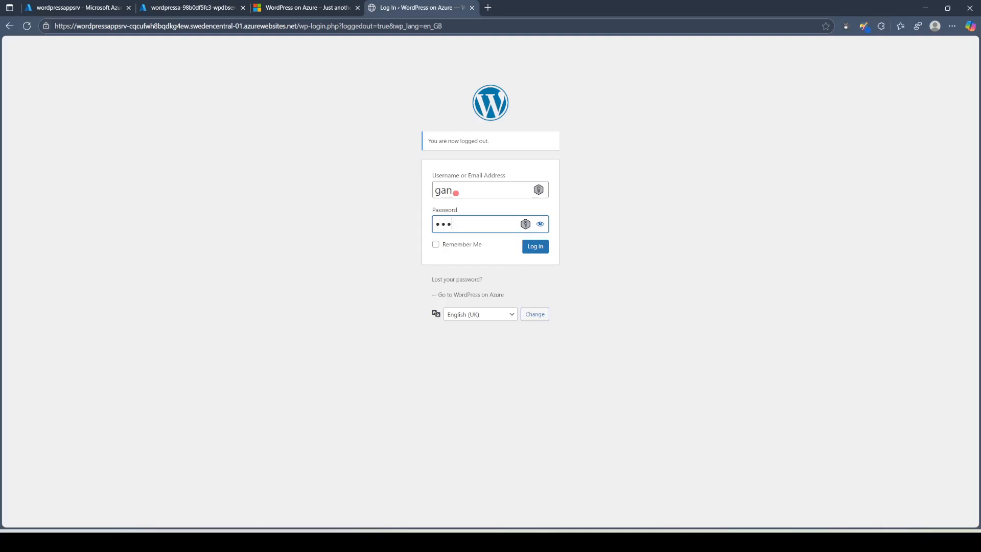
left_click(536, 247)
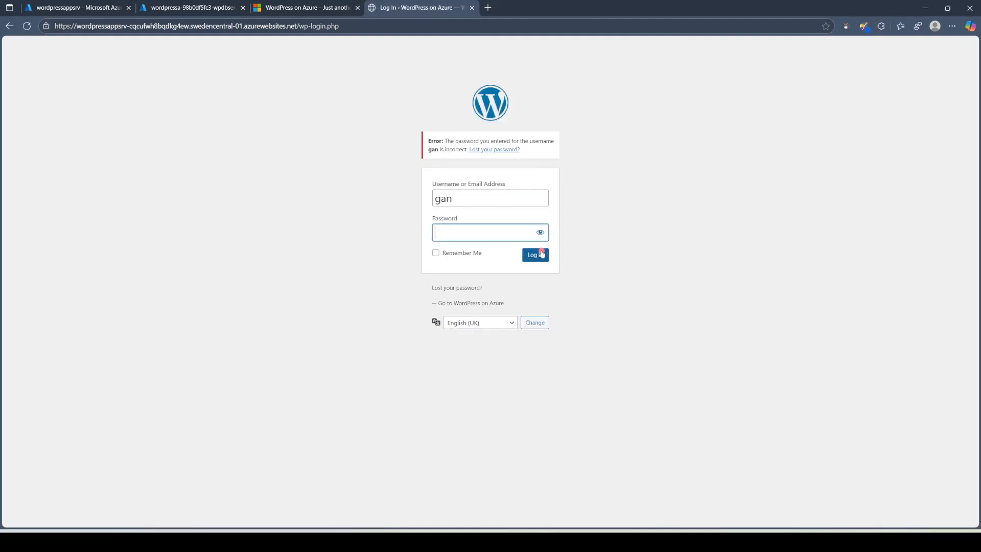
left_click(197, 9)
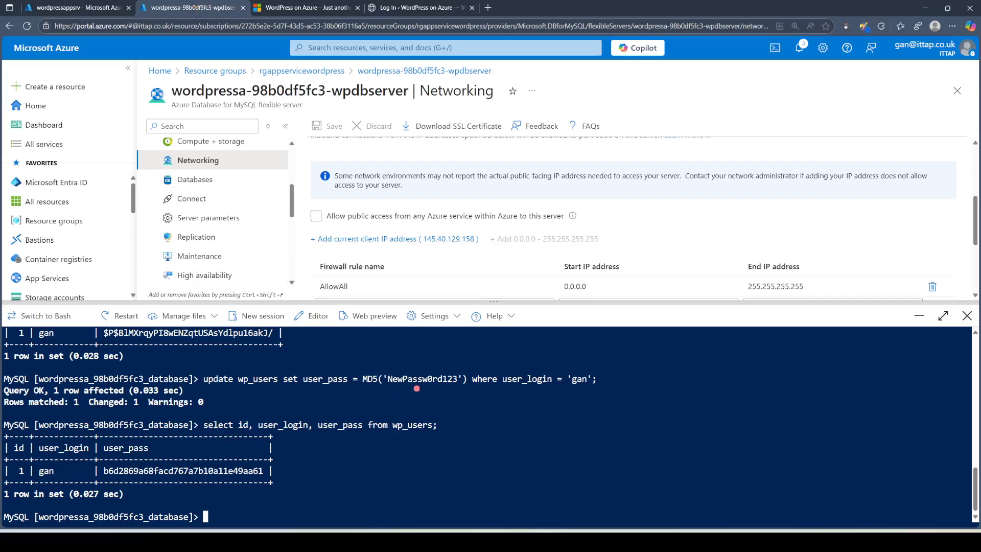
Step: Copy the reset password from the UPDATE command, paste it into the WordPress login, and sign in
left_click_drag(457, 379, 386, 379)
key("ctrl+c")
left_click(420, 5)
key("ctrl+v")
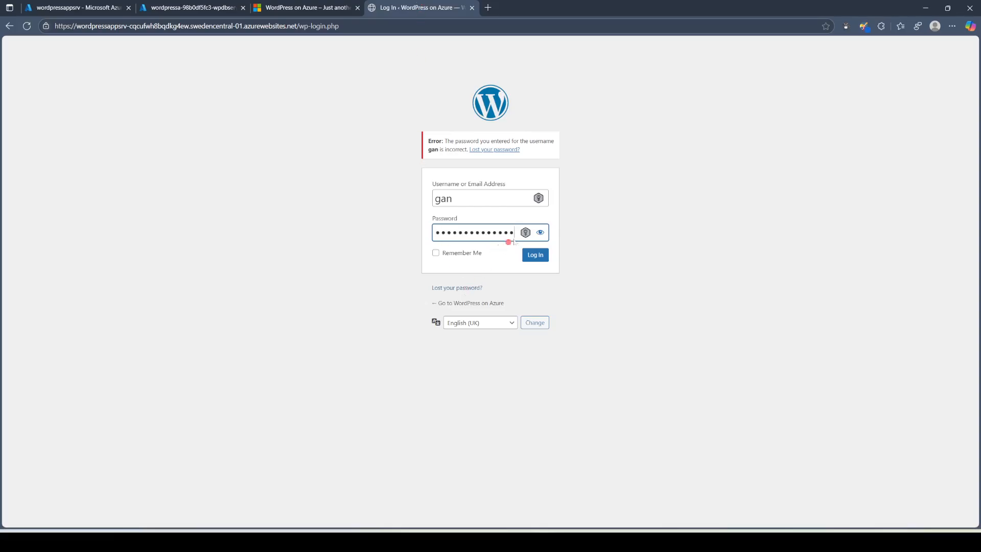
left_click(540, 233)
left_click(503, 236)
left_click(540, 258)
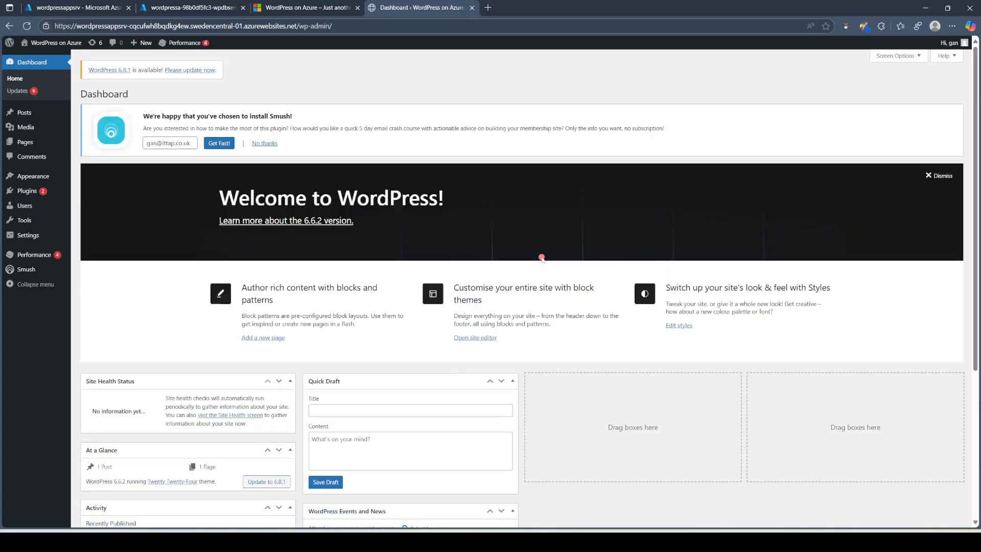
left_click(145, 217)
Step: Rerun the wp_users select in Cloud Shell and highlight the $P$ prefix of the rehashed password
left_click(199, 11)
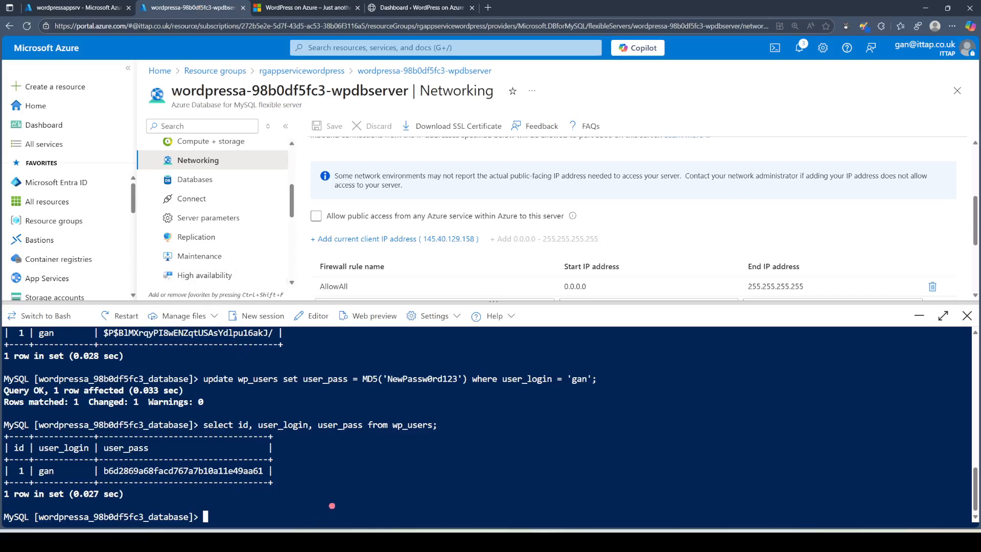
key("Up")
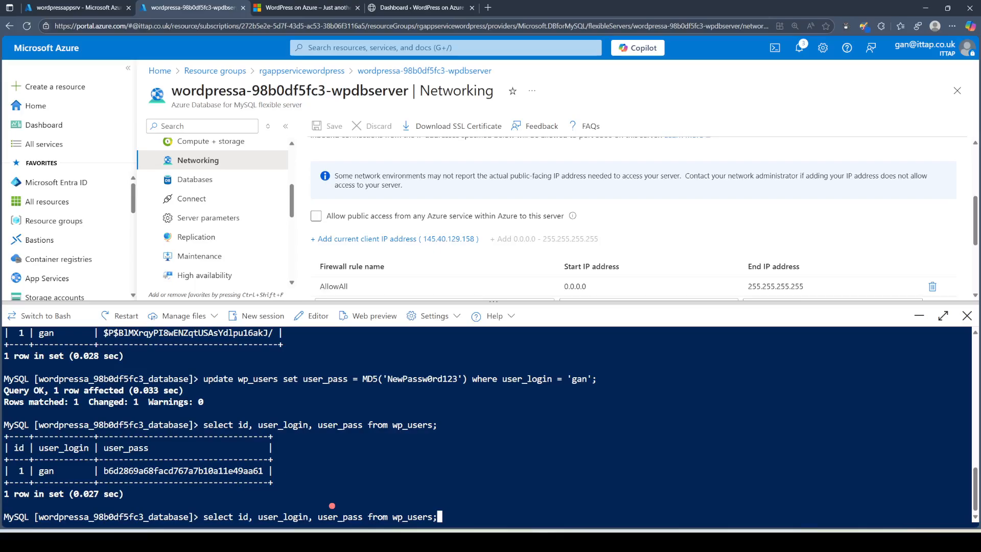
key("Return")
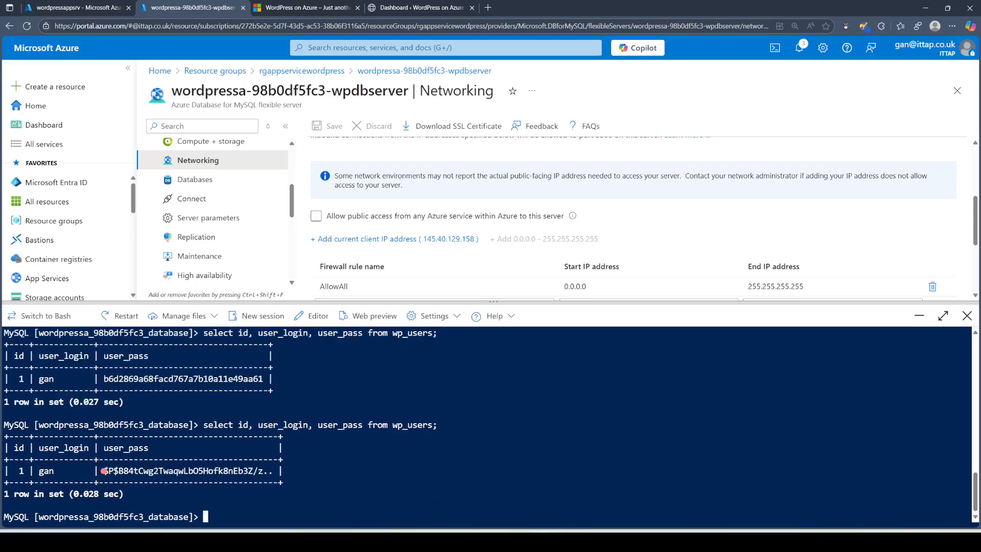
left_click_drag(103, 470, 116, 473)
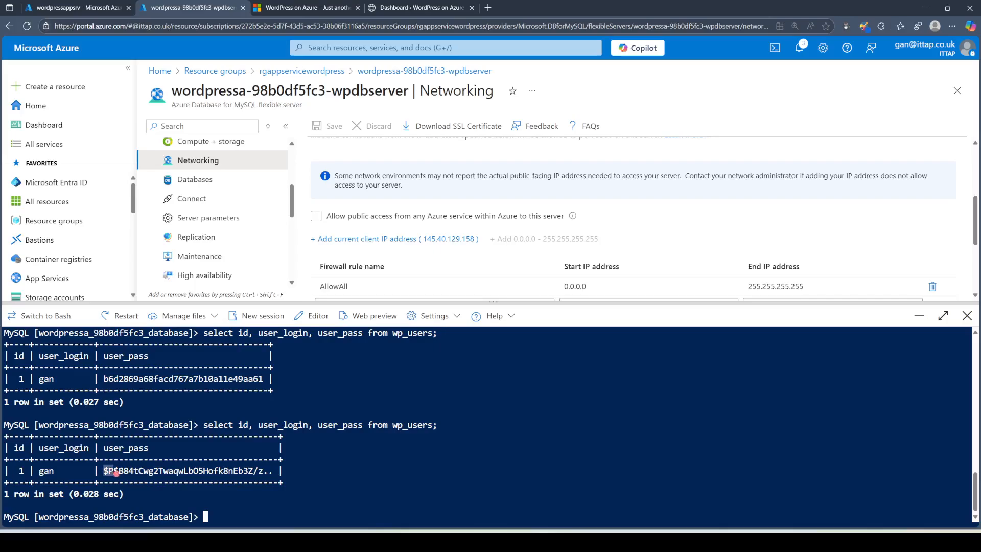
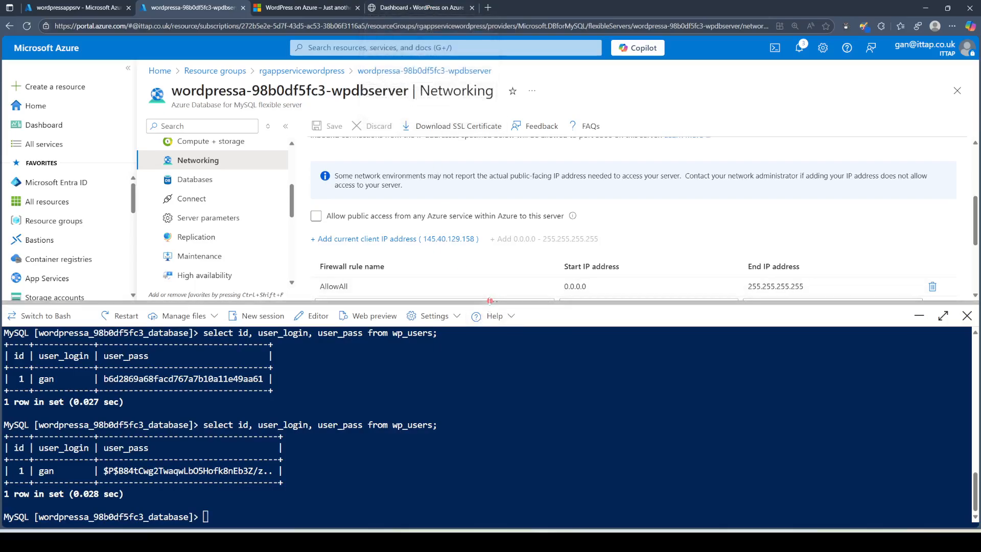
Step: Shrink the shell pane to show the AllowAll firewall rule and search server settings for 'variab'
left_click_drag(491, 300, 490, 479)
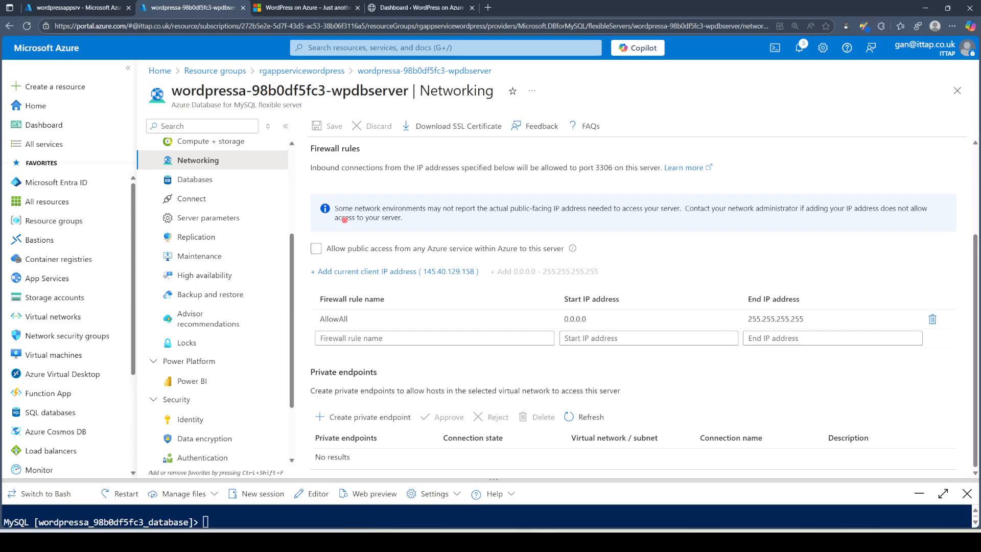
left_click(206, 125)
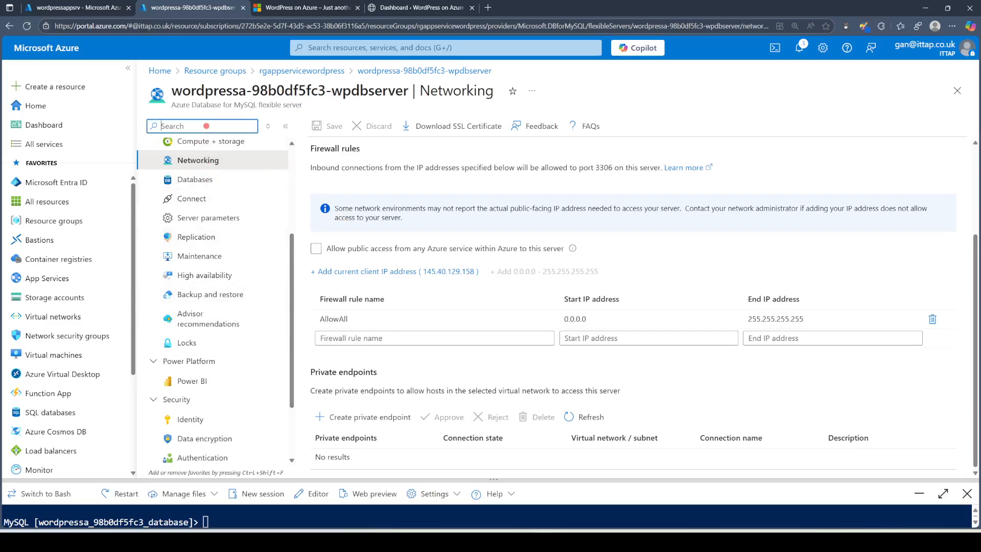
type("variab")
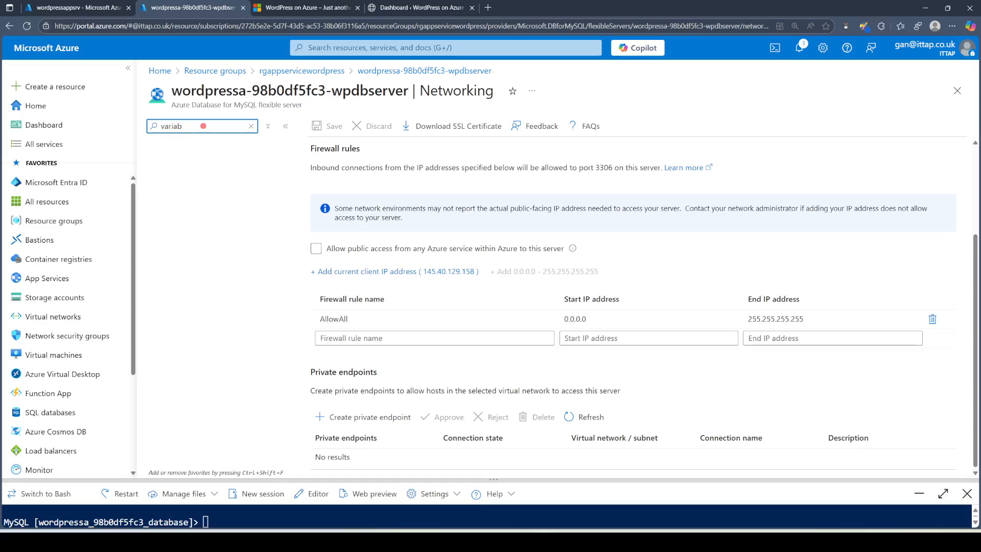
Step: Close the Networking blade and open the wordpressappsrv web app's Environment variables
left_click(954, 92)
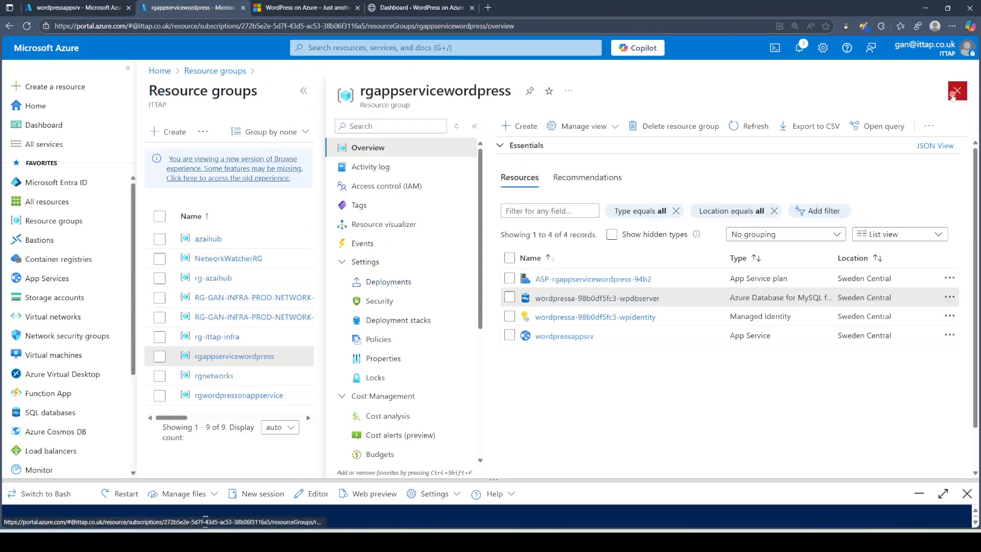
left_click(575, 337)
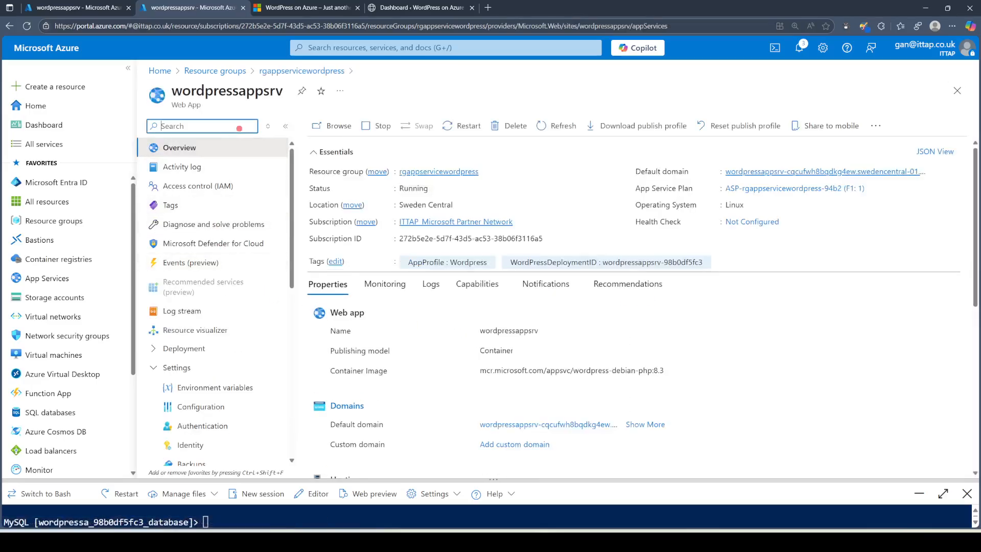
left_click(217, 388)
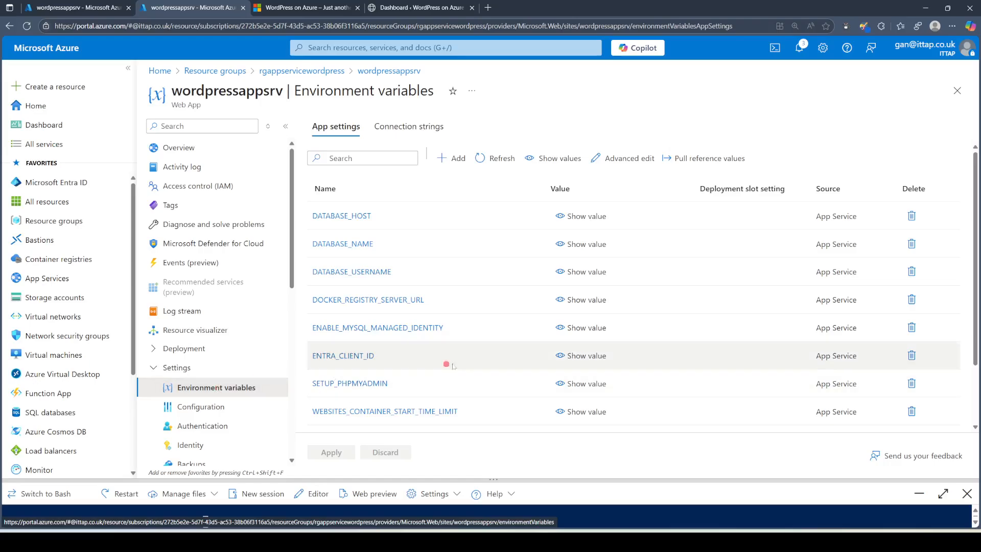
Step: Reveal the DATABASE_USERNAME, DATABASE_NAME and DOCKER_REGISTRY_SERVER_URL values
left_click(561, 272)
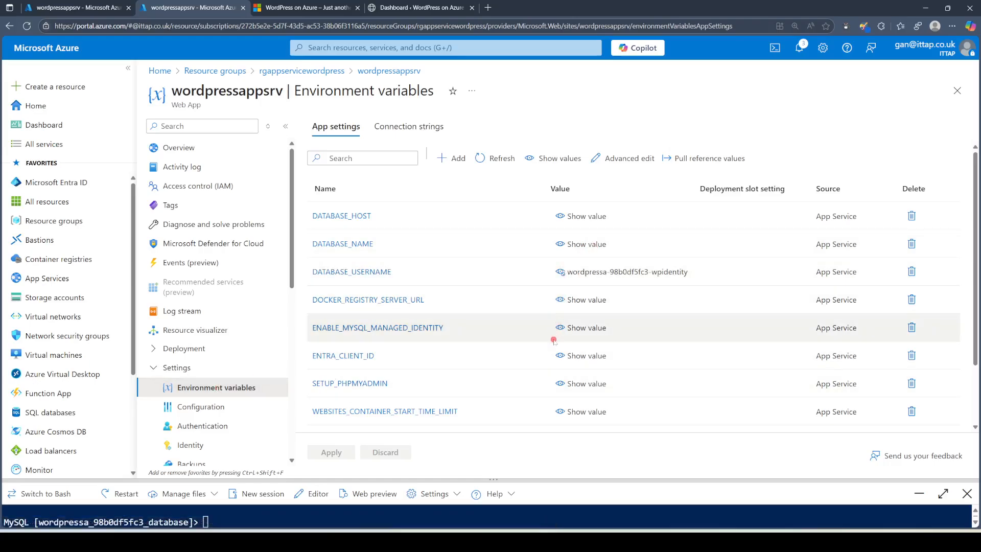
left_click(562, 243)
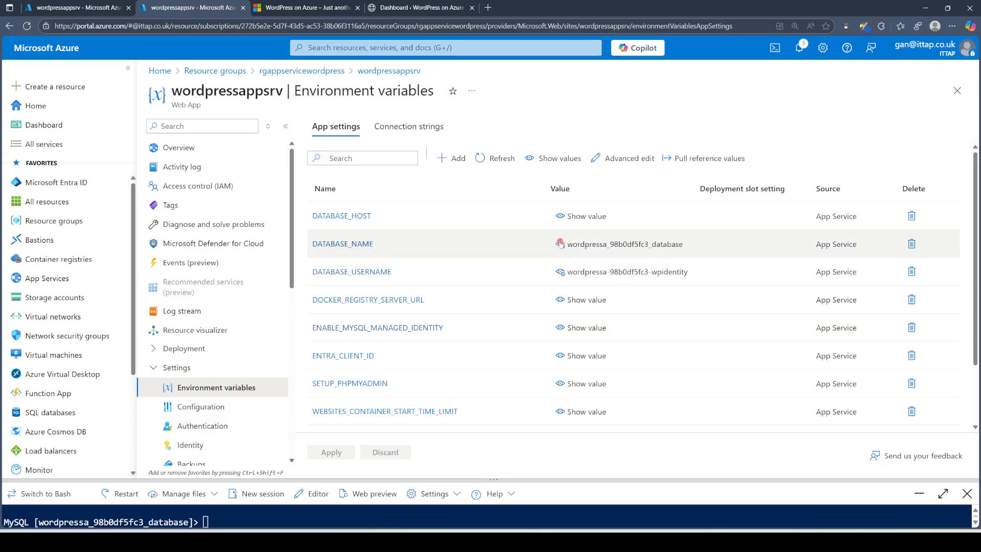
left_click(559, 302)
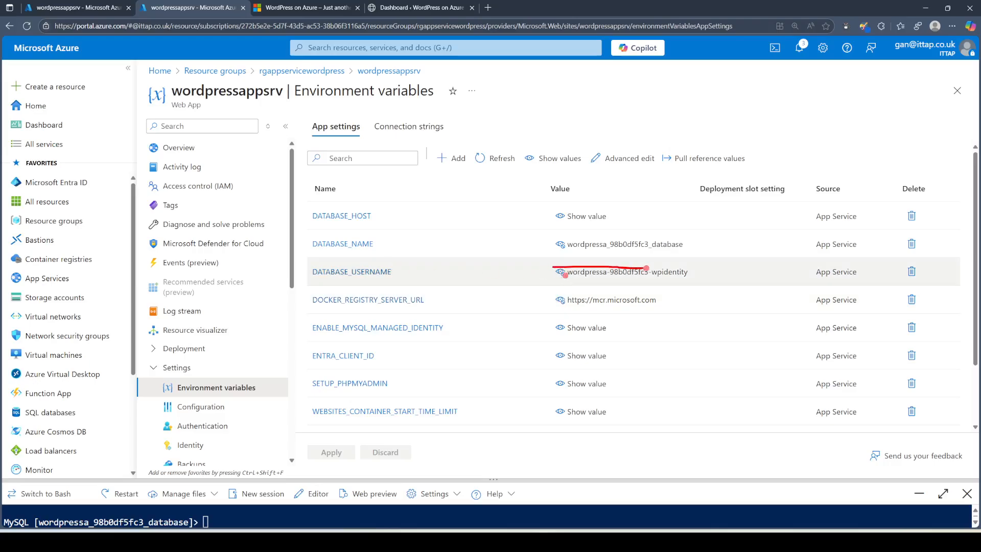
Step: On the Connection strings tab, reveal the WORDPRESS_ADMIN_PASSWORD and WORDPRESS_ADMIN_USER values
left_click(403, 127)
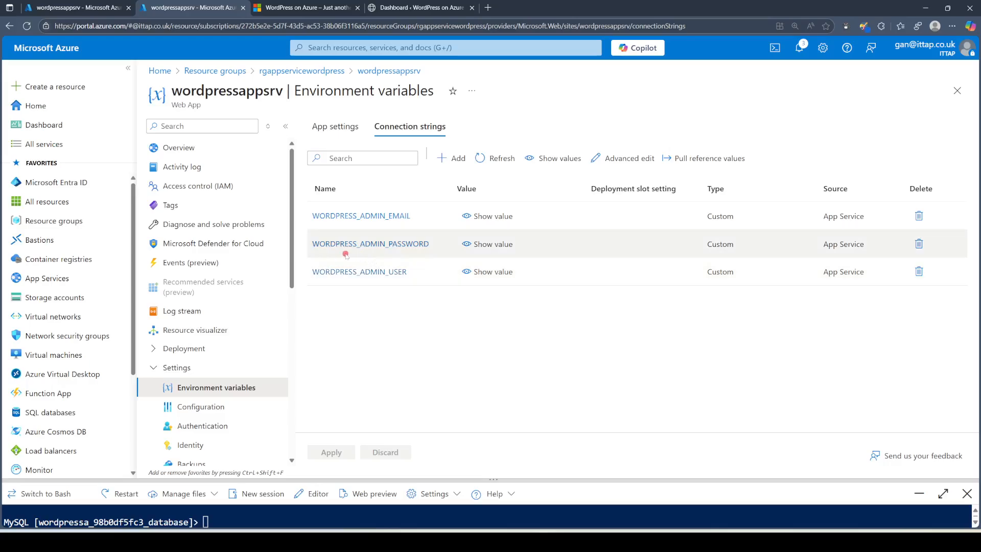
left_click(467, 245)
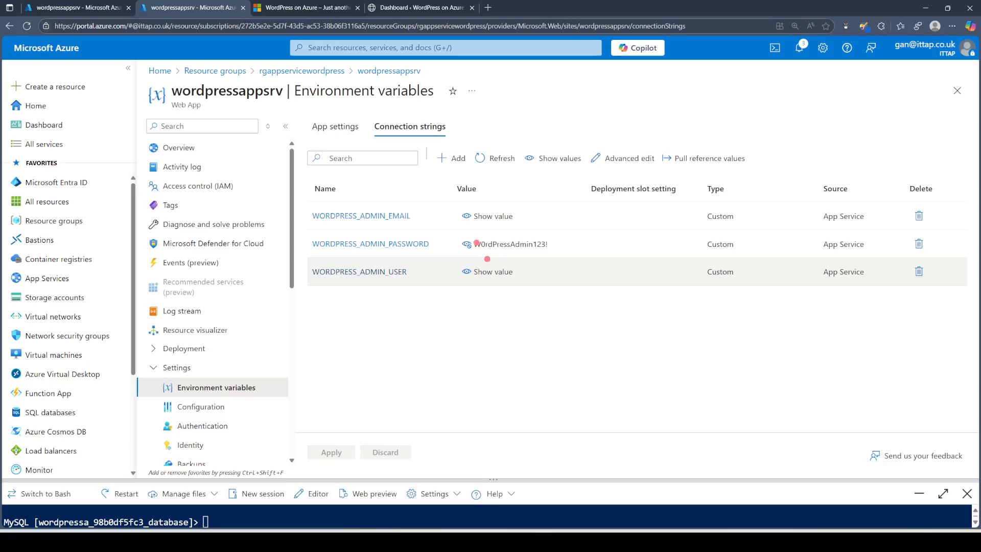
mouse_move(471, 238)
left_mouse_down()
mouse_move(516, 236)
mouse_move(559, 252)
mouse_move(466, 252)
mouse_move(473, 236)
left_mouse_up()
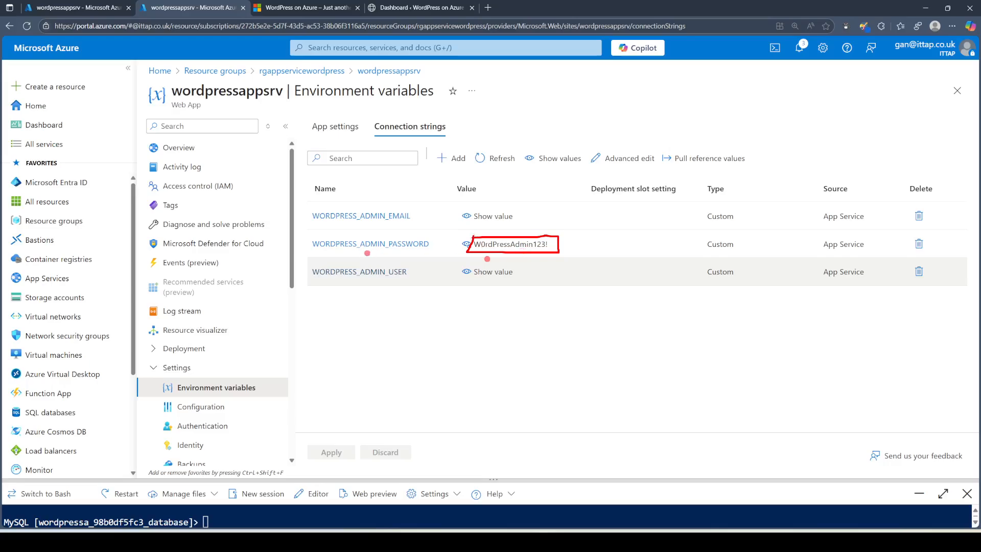
key("Escape")
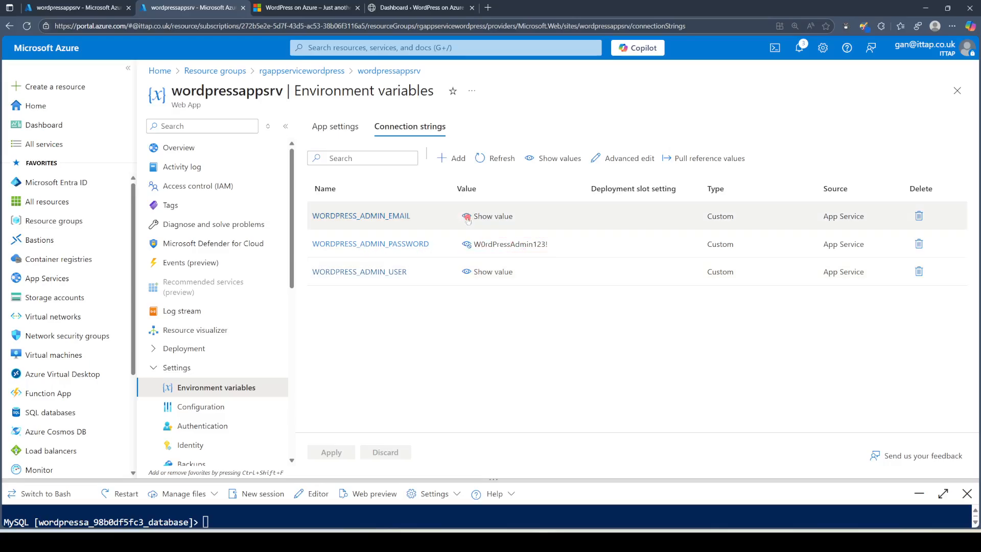
left_click(467, 271)
mouse_move(454, 241)
left_mouse_down()
mouse_move(578, 241)
mouse_move(449, 257)
mouse_move(455, 243)
left_mouse_up()
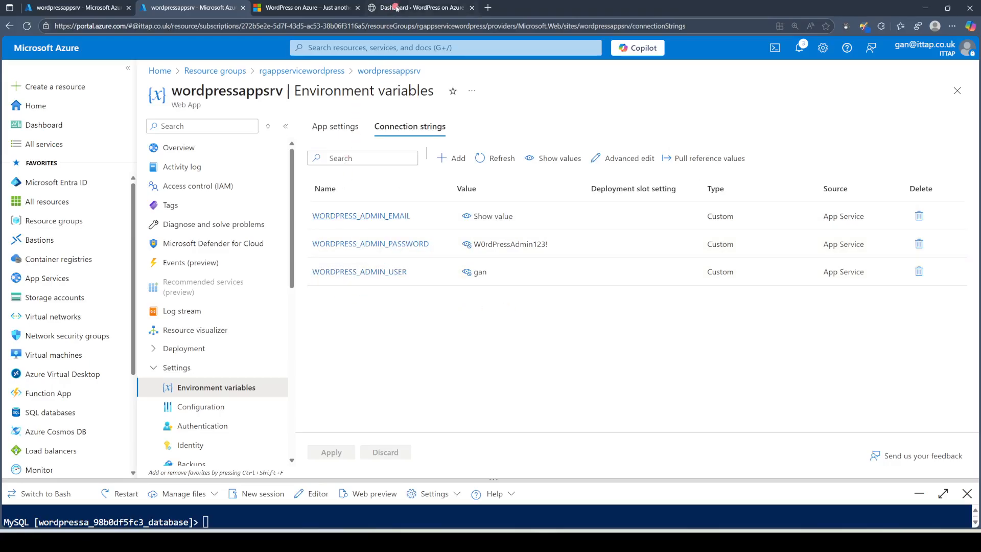
Step: From the WordPress Dashboard's Pages list, start a new page in the block editor
left_click(417, 7)
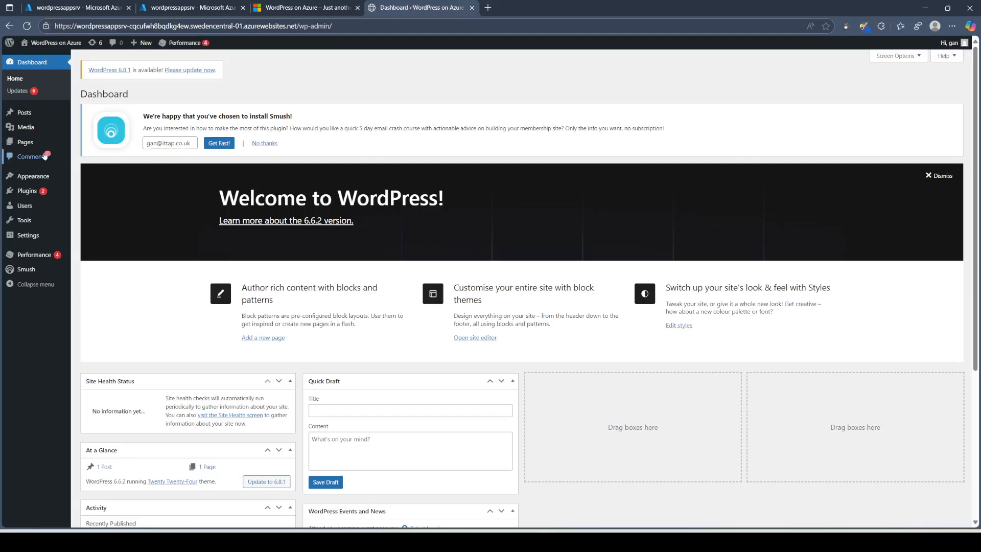
left_click(24, 144)
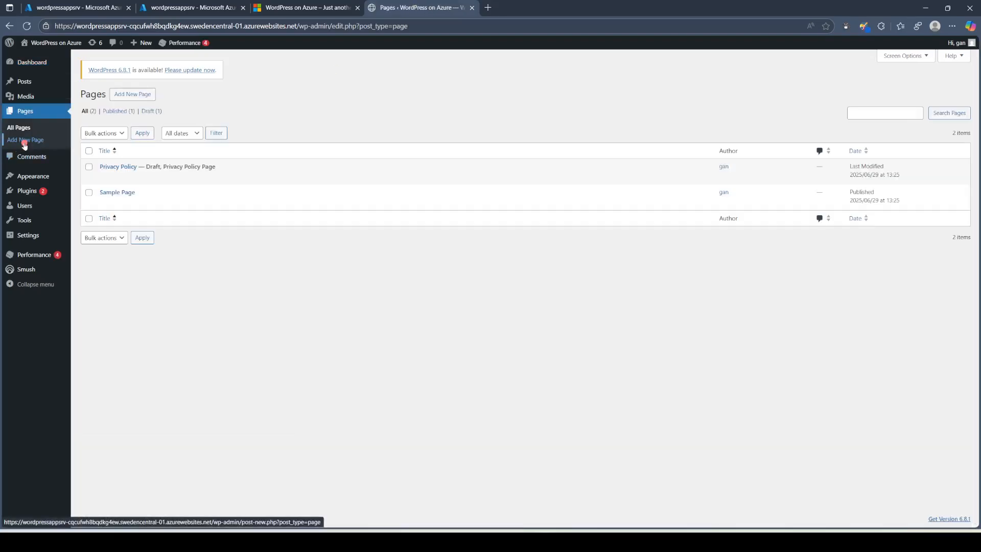
left_click(133, 95)
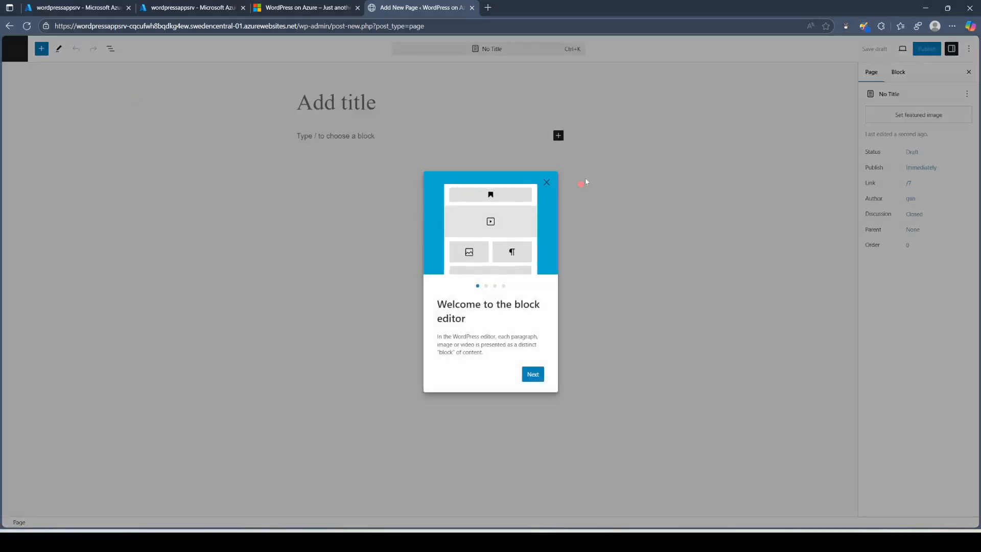
Step: Dismiss the block editor welcome guide and fill the page with the Business home pattern
left_click(539, 376)
left_click(540, 377)
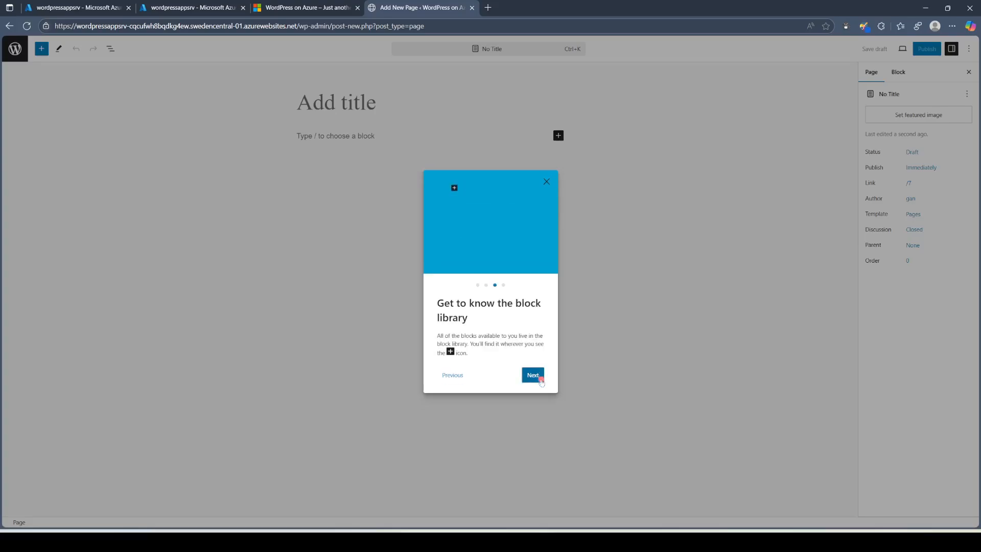
left_click(542, 379)
left_click(371, 180)
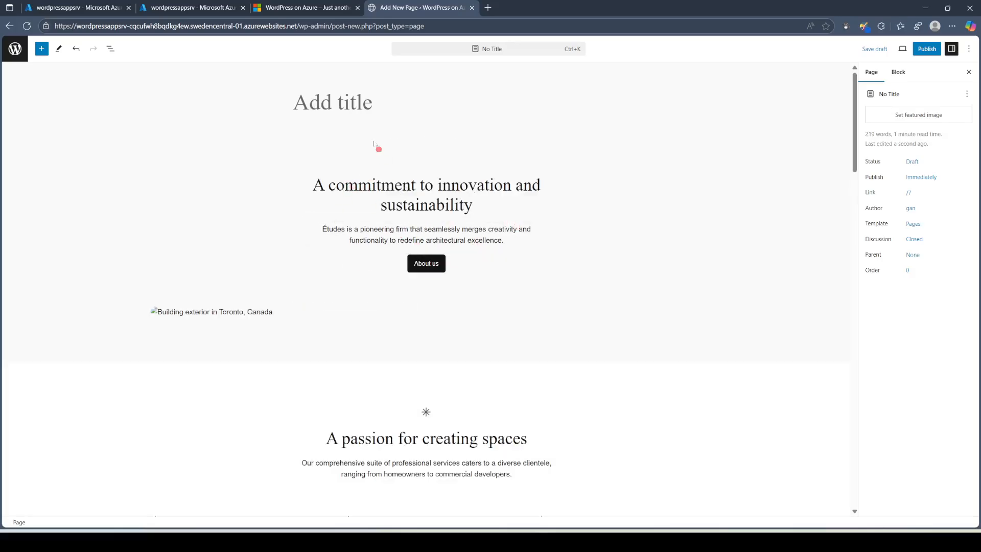
Step: Title the page 'This is my first page in word press'
left_click(354, 94)
type("This is ")
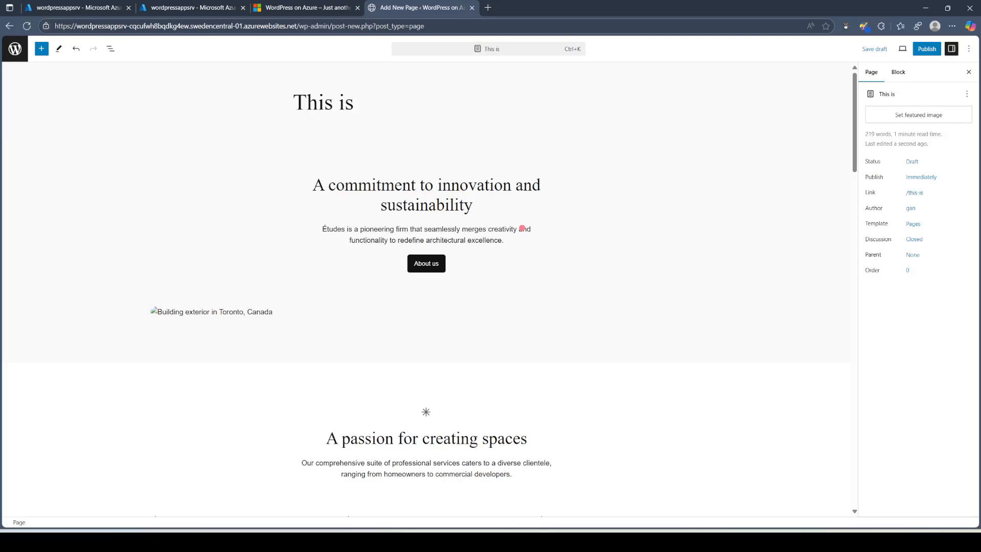
type("my first w")
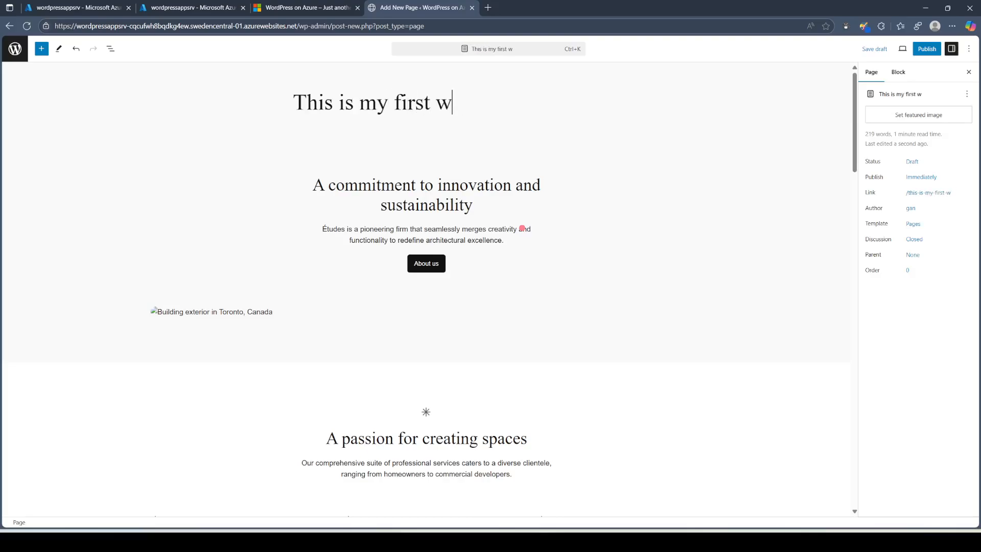
type("e")
key("BackSpace")
key("BackSpace")
type("page i")
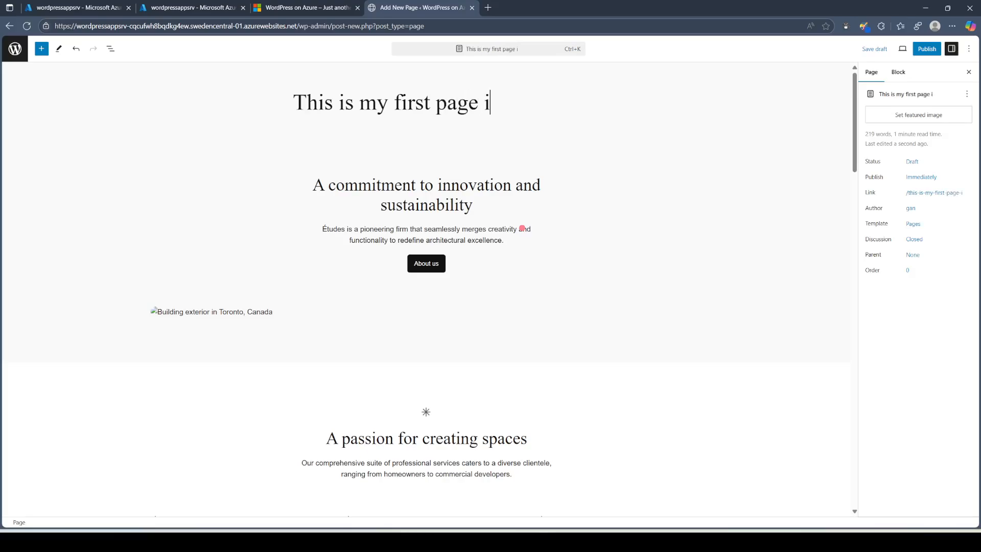
type("n word press")
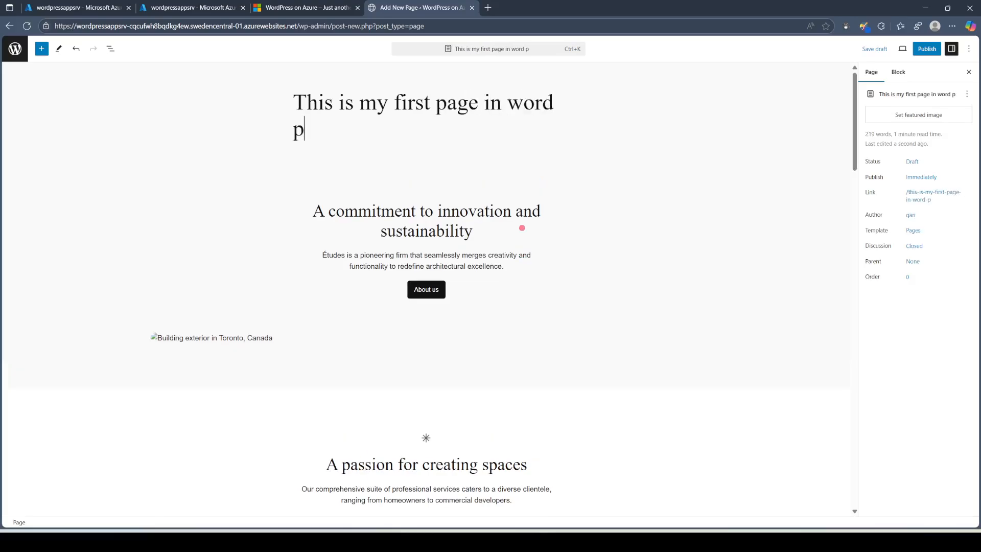
Step: Replace the first heading with 'Welcome to Wordpress site deployed on Azure App Service'
triple_click(402, 225)
type("Welcome to W")
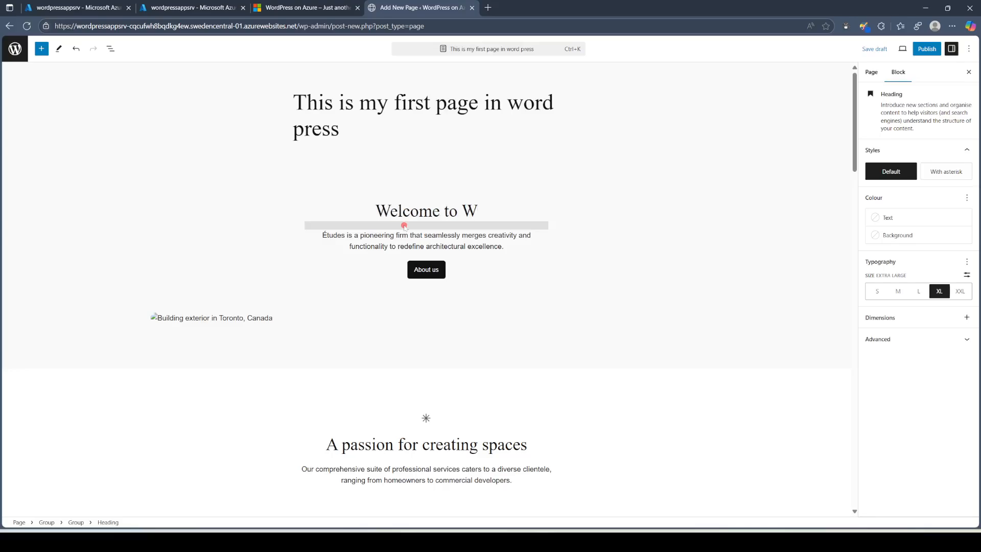
type("ordpre")
type("size")
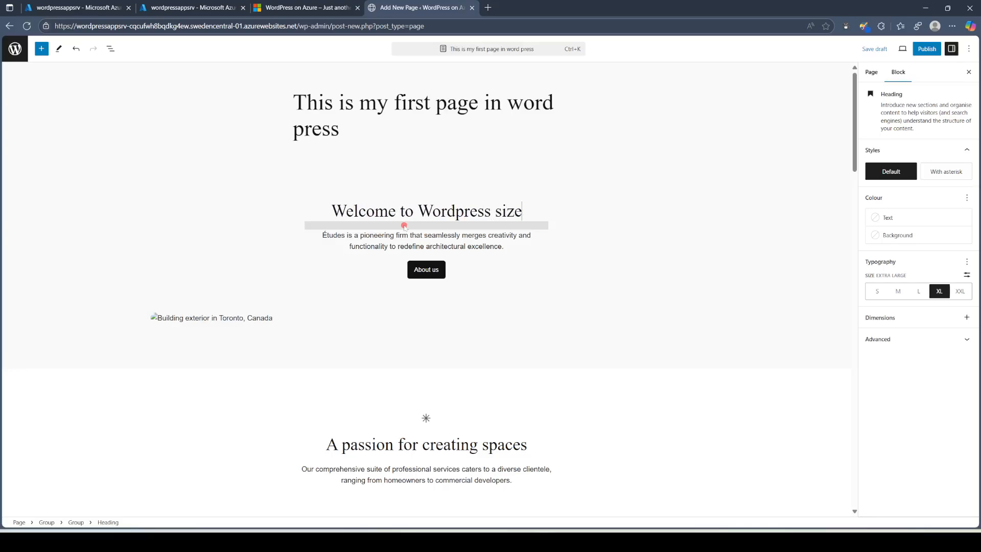
key("BackSpace")
key("BackSpace")
type("te ")
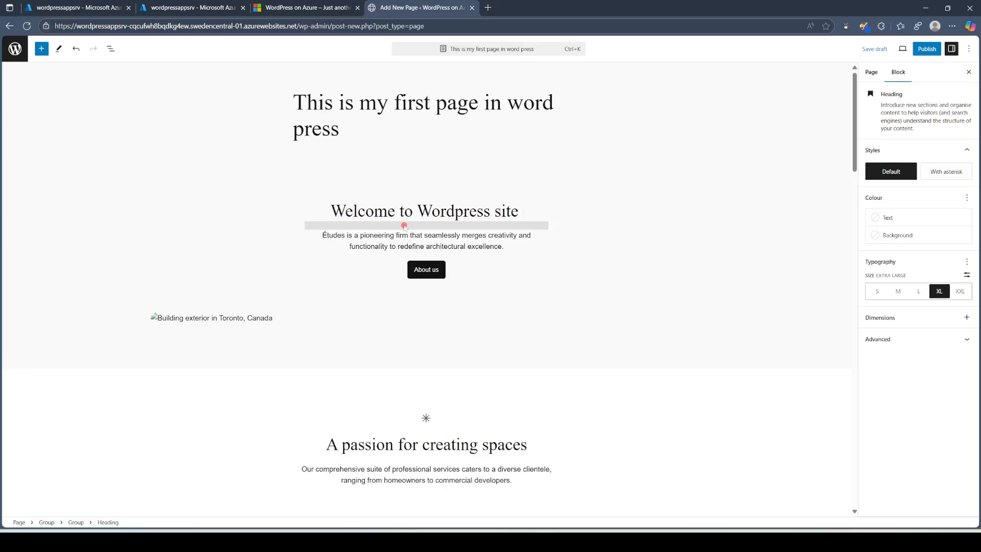
type("deployed on")
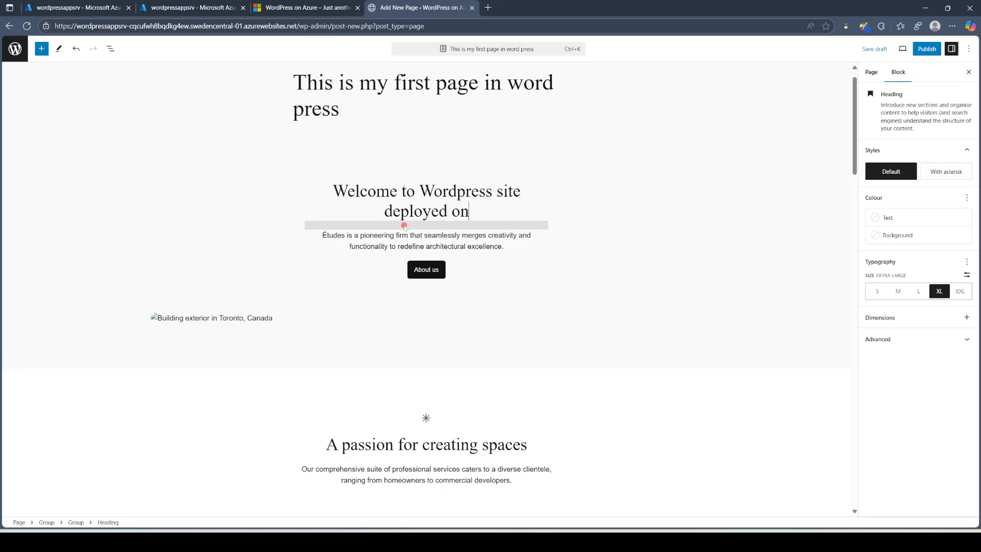
type(" Azure App Se")
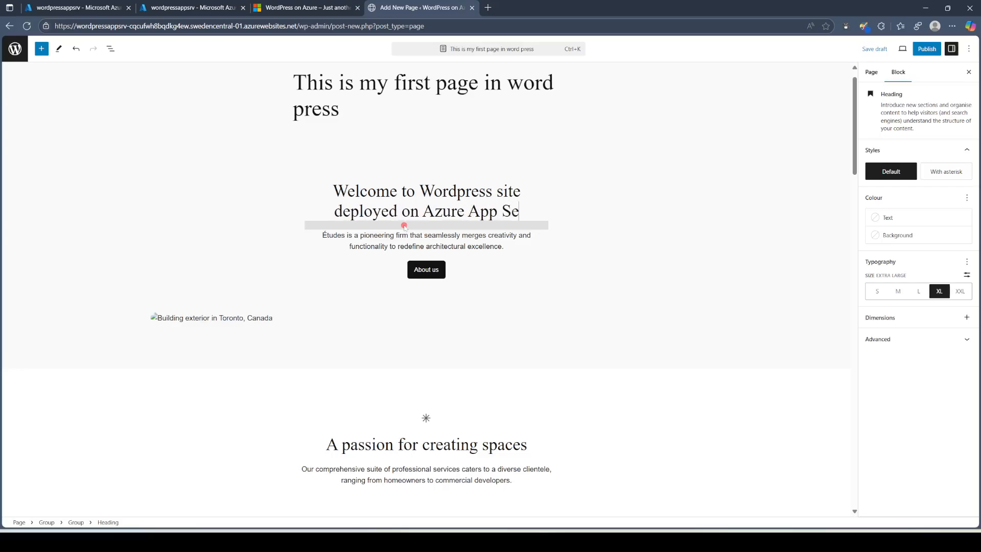
type("rvice")
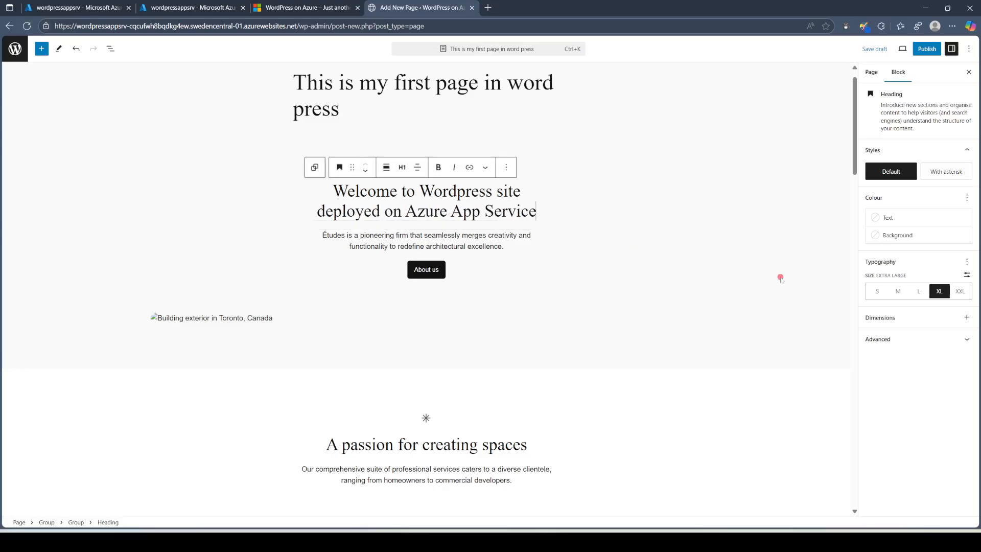
Step: Publish the page and view the live page in a new browser tab
left_click(927, 49)
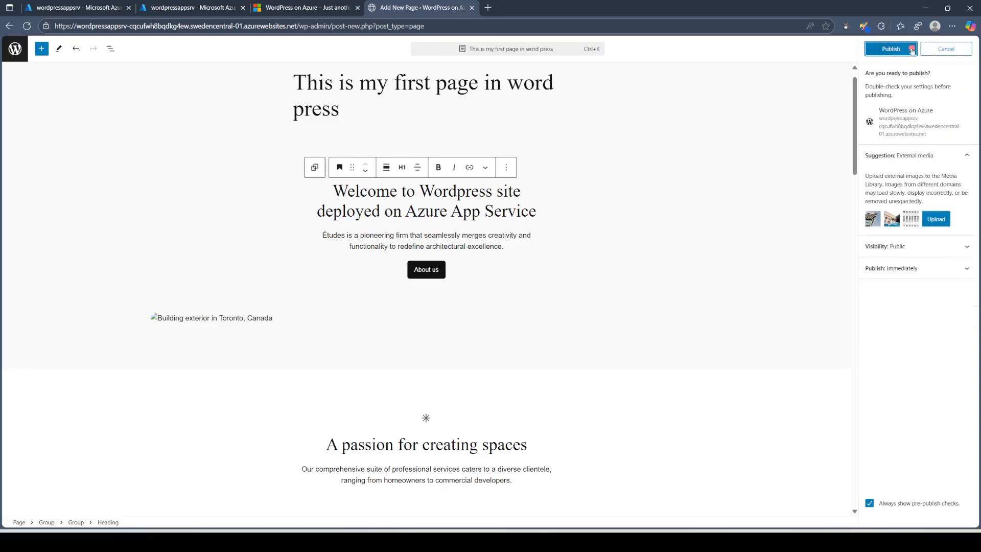
left_click(890, 49)
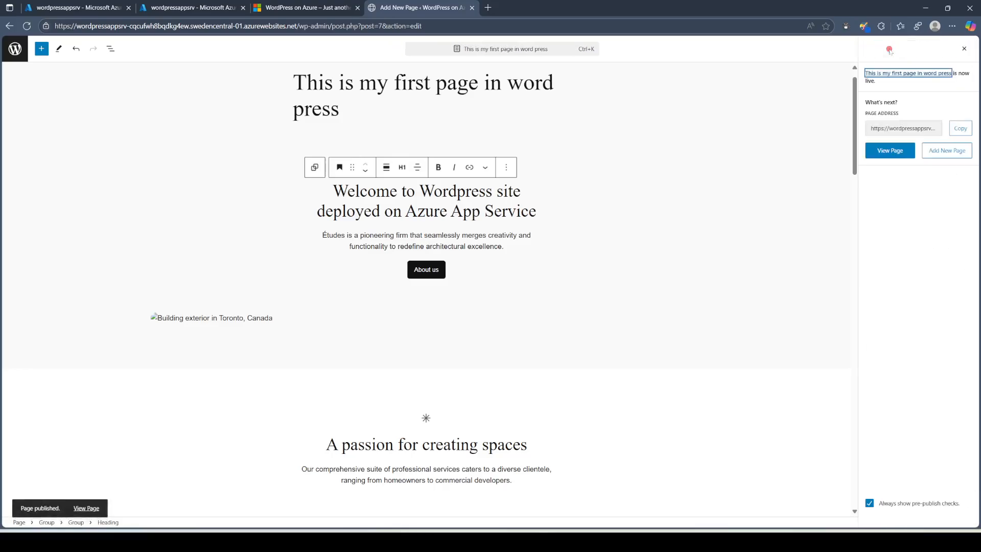
right_click(892, 152)
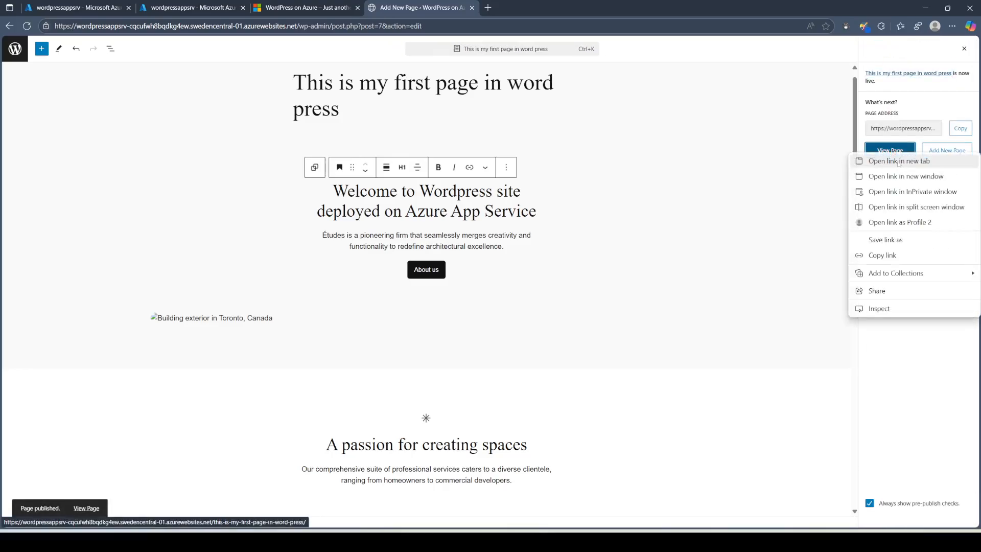
left_click(894, 161)
left_click(534, 10)
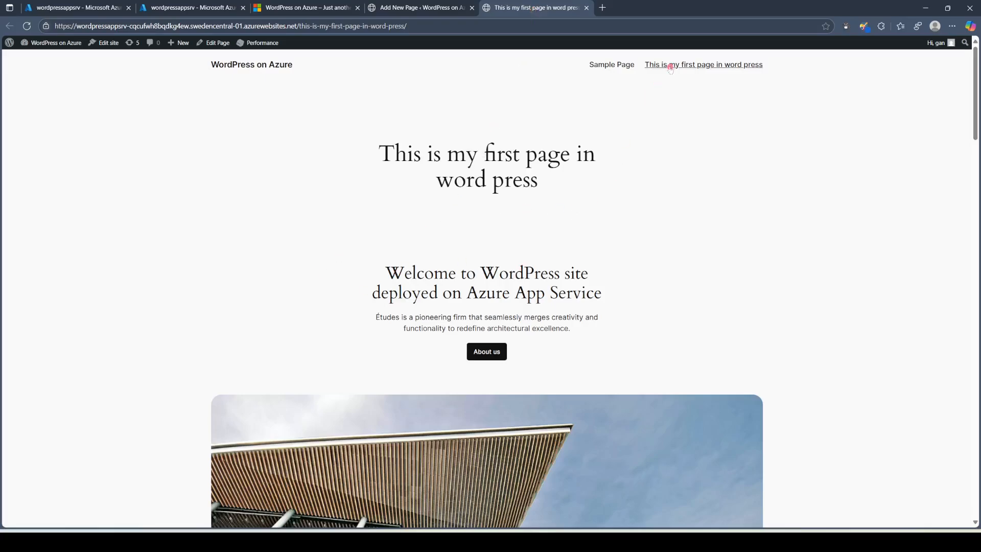
left_click(687, 65)
mouse_move(358, 261)
left_mouse_down()
mouse_move(665, 295)
mouse_move(391, 305)
mouse_move(364, 271)
mouse_move(375, 259)
left_mouse_up()
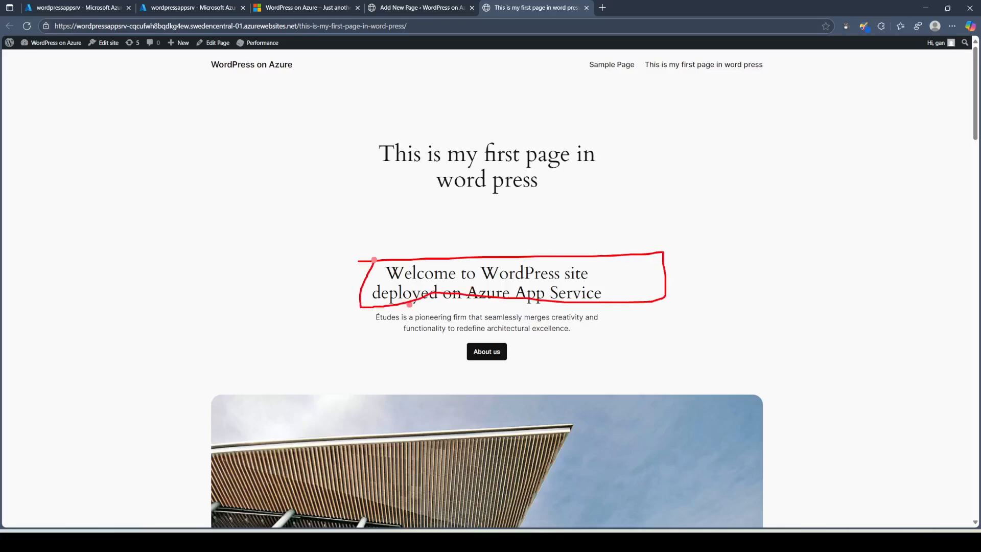
left_click(612, 65)
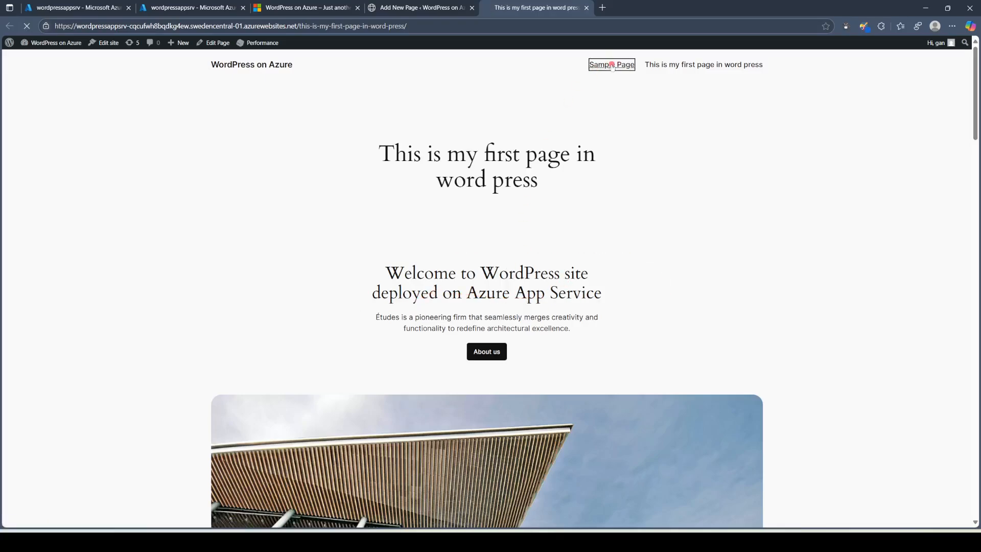
scroll(447, 285, "down", 5)
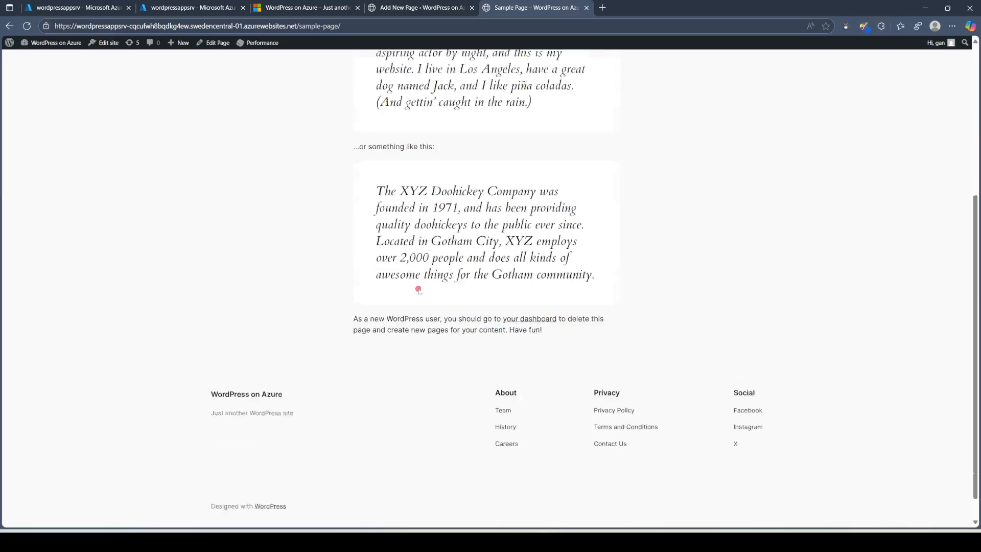
scroll(417, 285, "up", 5)
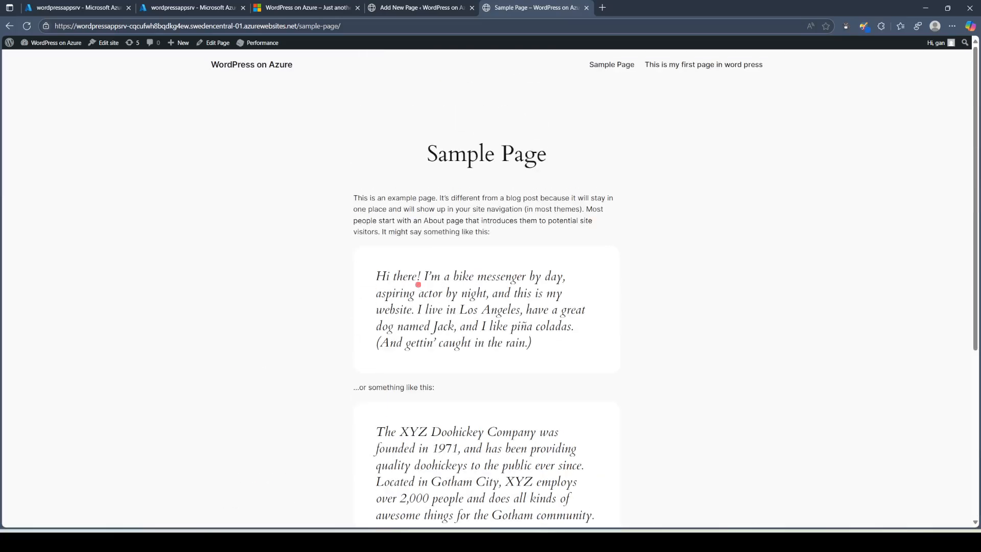
left_click(666, 65)
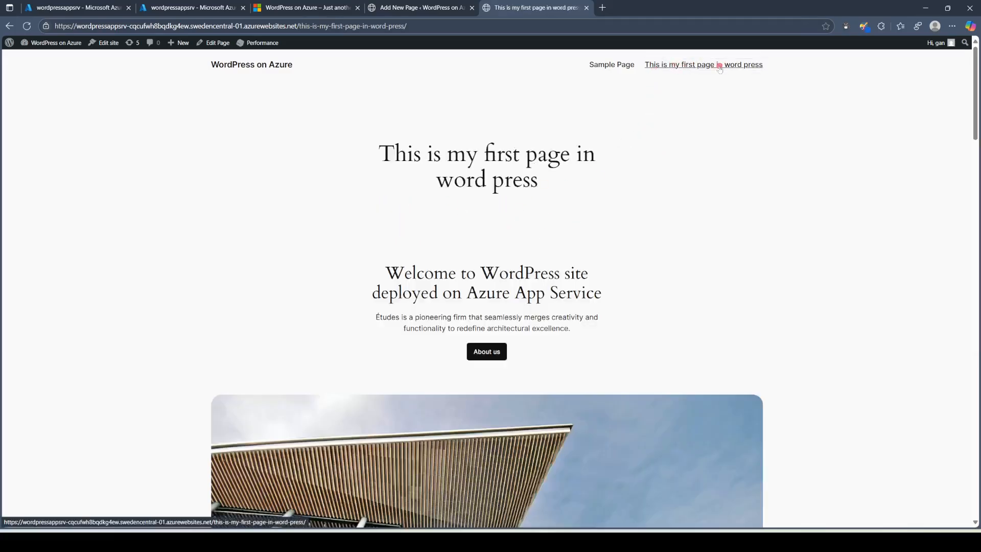
Step: Rename the page title to 'Home Page' in the editor and save it
left_click(433, 7)
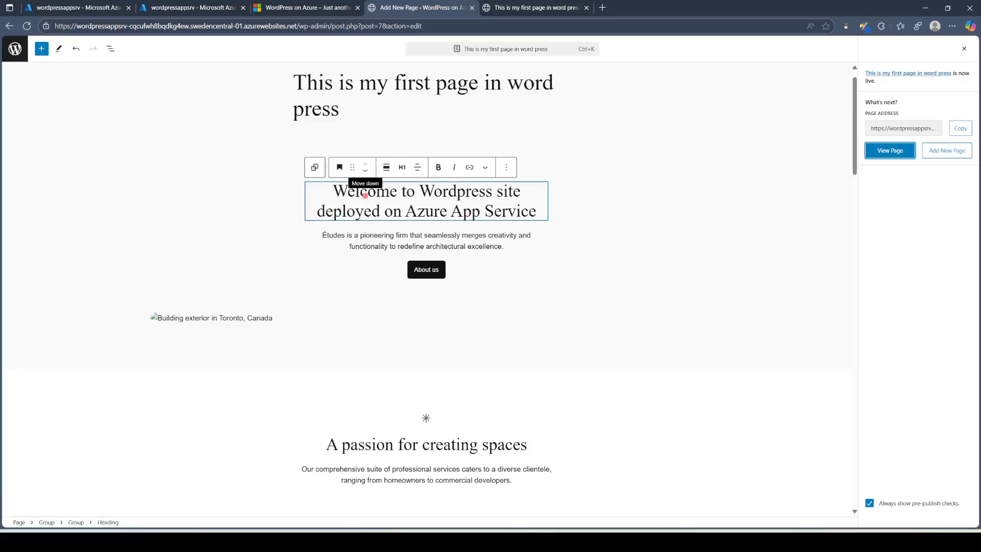
triple_click(378, 82)
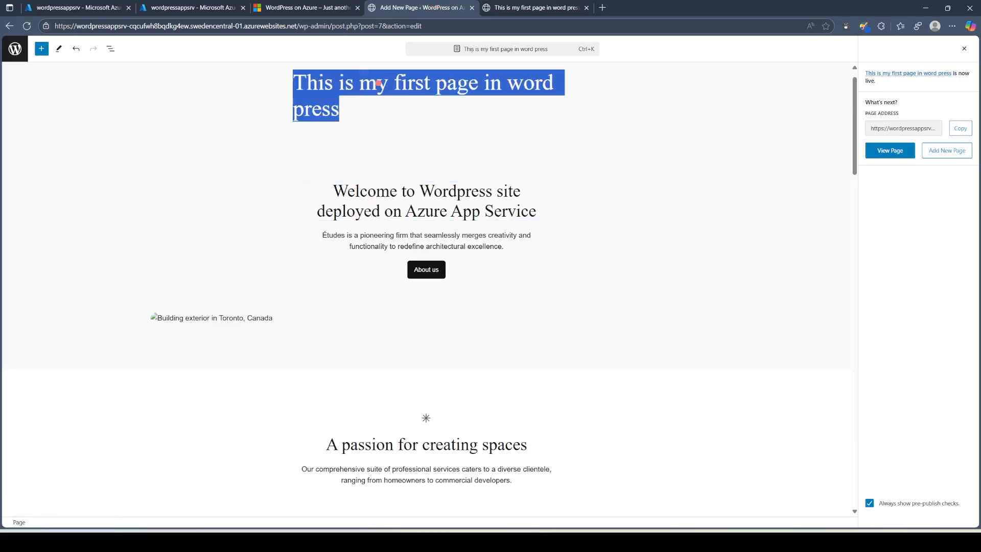
type("Home Page")
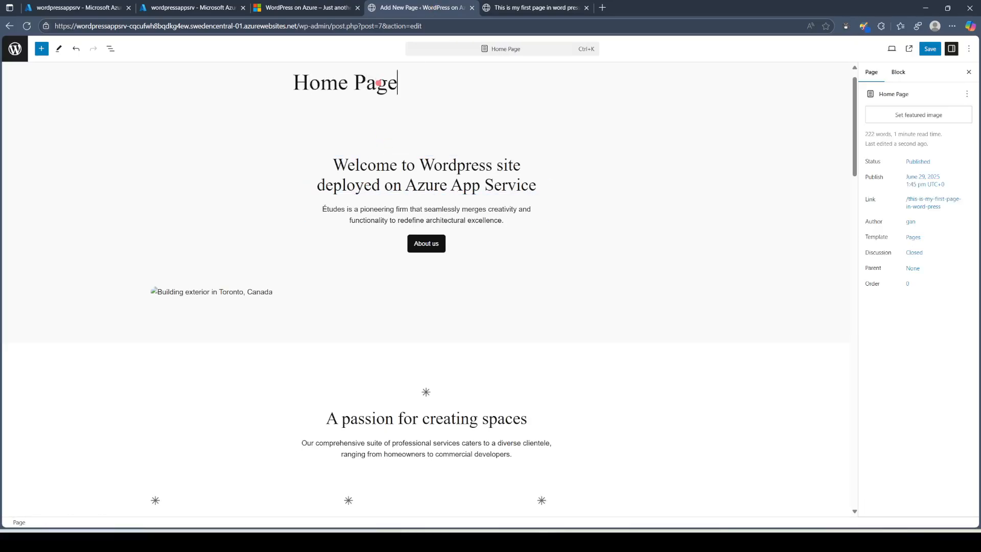
left_click(930, 49)
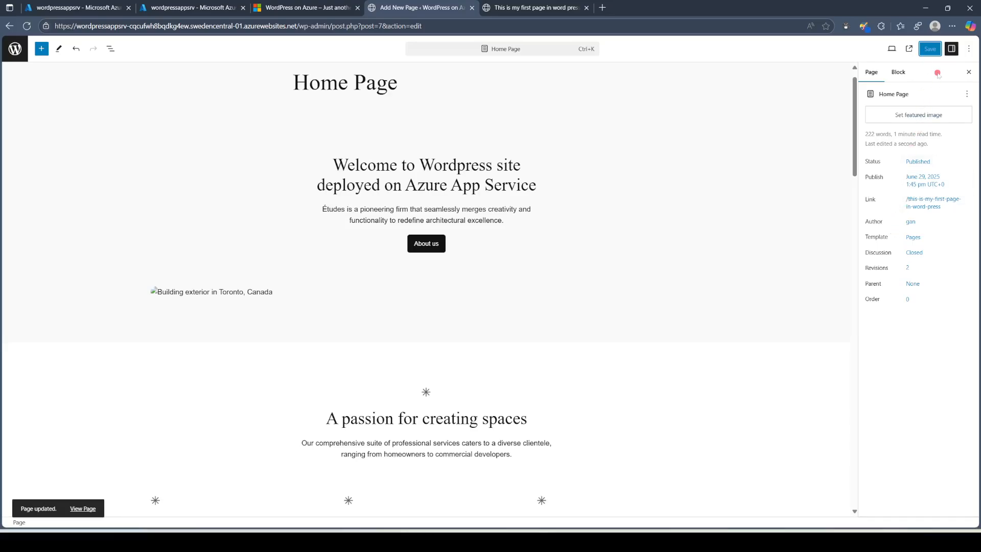
Step: Open the updated Home Page live in a new tab and compare it with the older tab
right_click(909, 51)
left_click(904, 61)
left_click(565, 10)
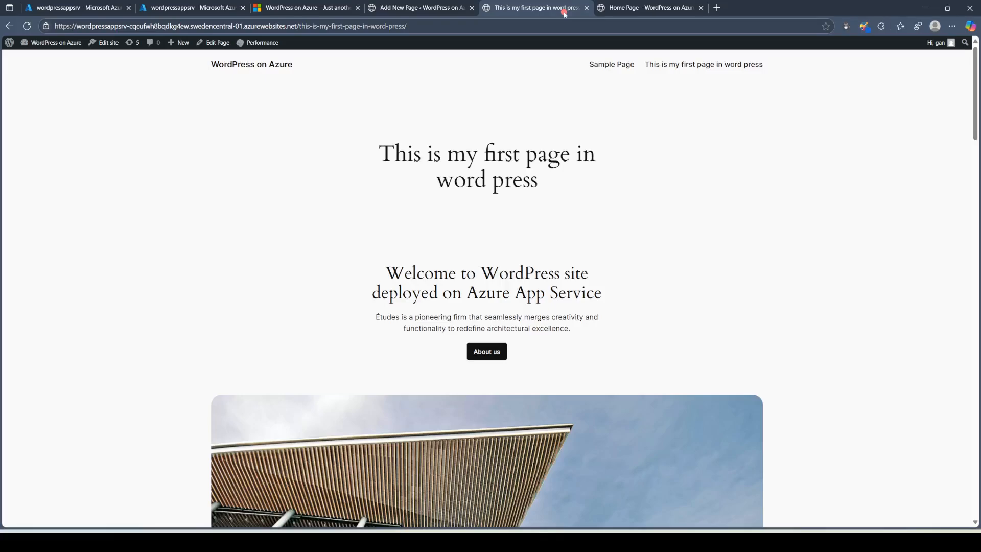
left_click(611, 9)
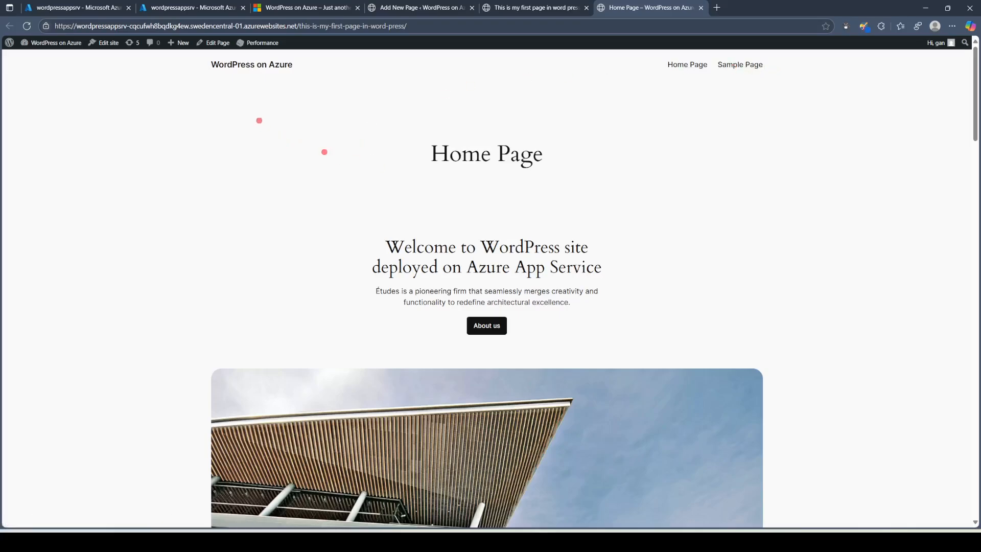
mouse_move(259, 121)
left_mouse_down()
mouse_move(700, 251)
mouse_move(311, 358)
mouse_move(267, 128)
mouse_move(281, 129)
left_mouse_up()
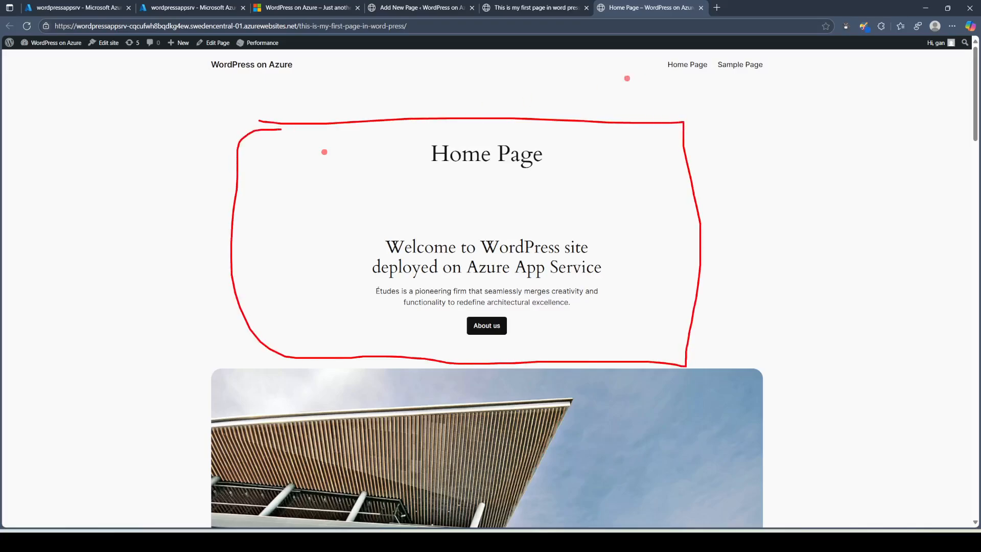
mouse_move(202, 72)
left_mouse_down()
mouse_move(305, 57)
mouse_move(197, 64)
mouse_move(205, 78)
left_mouse_up()
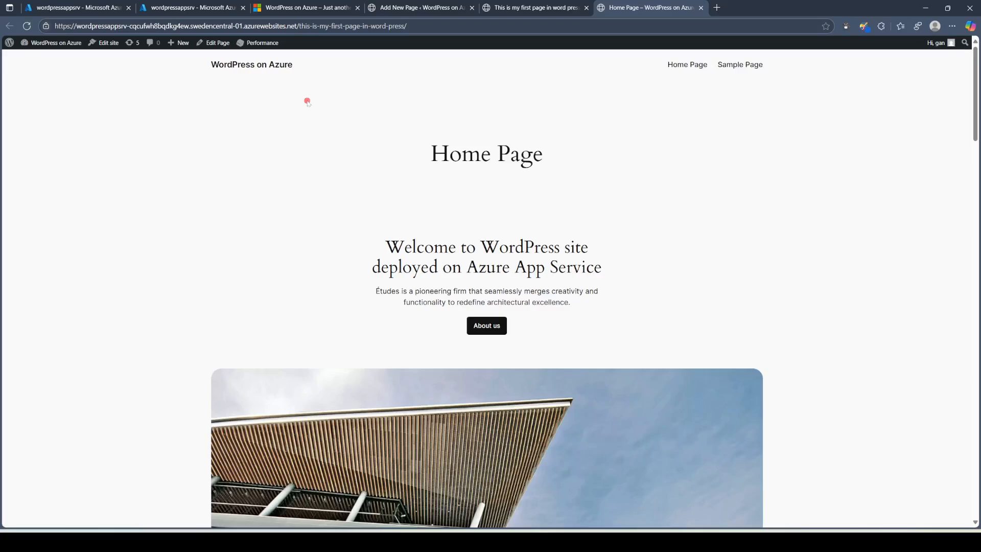
Step: Review the editor, Azure and live page tabs, finishing on the site's front page
left_click(397, 7)
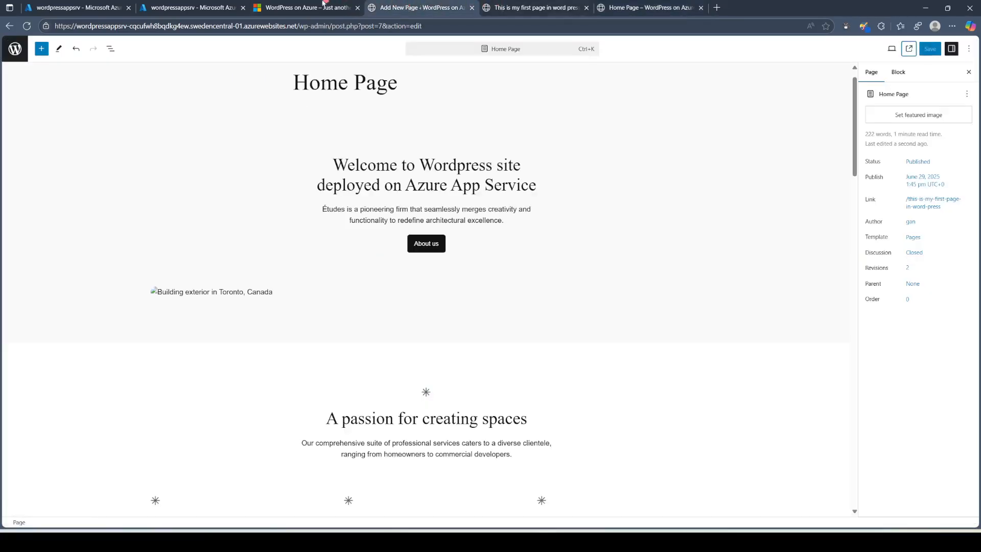
left_click(173, 9)
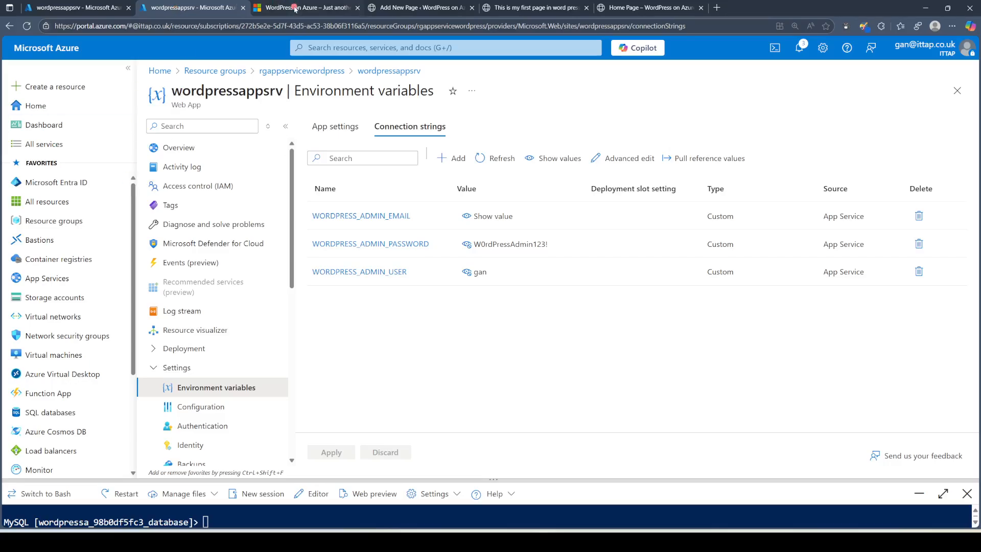
left_click(624, 8)
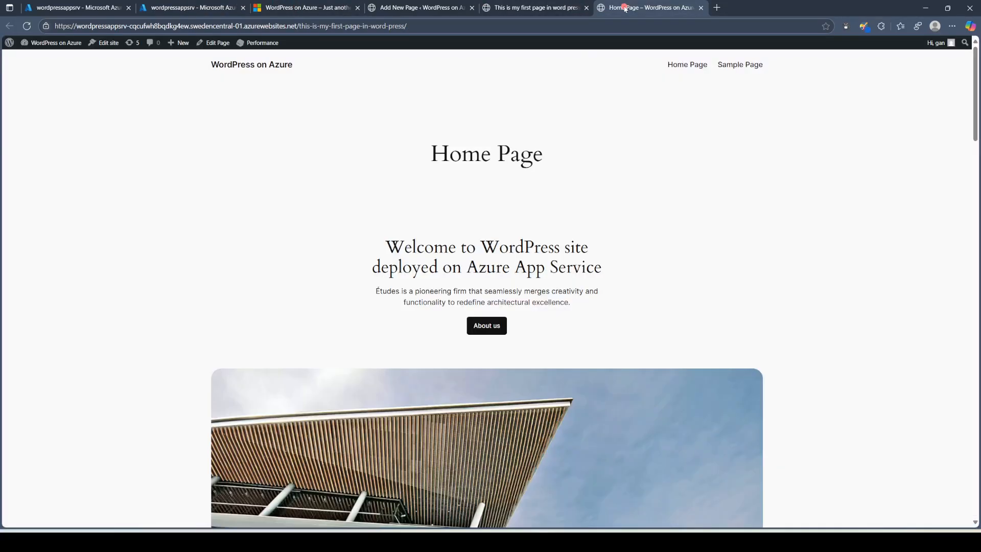
left_click(505, 7)
left_click(401, 8)
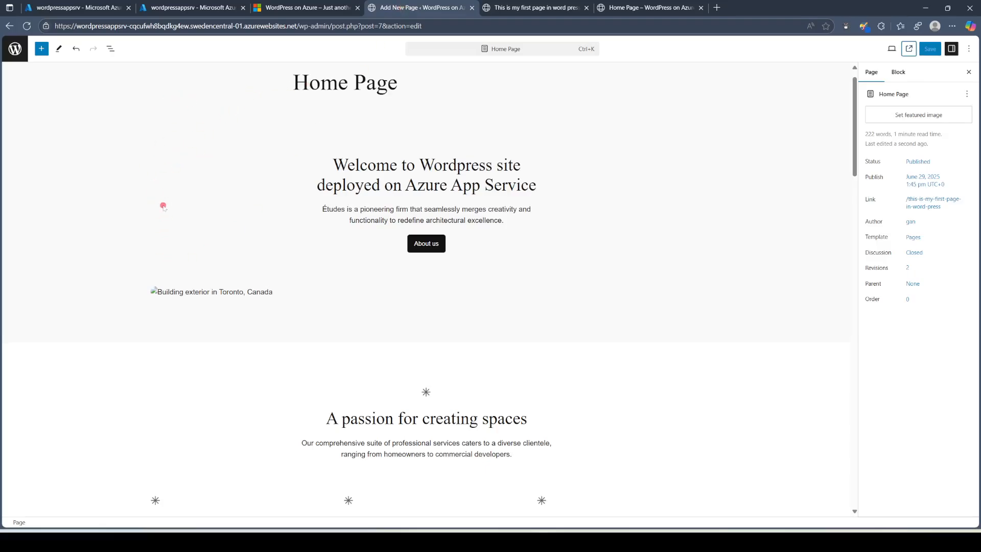
left_click(513, 9)
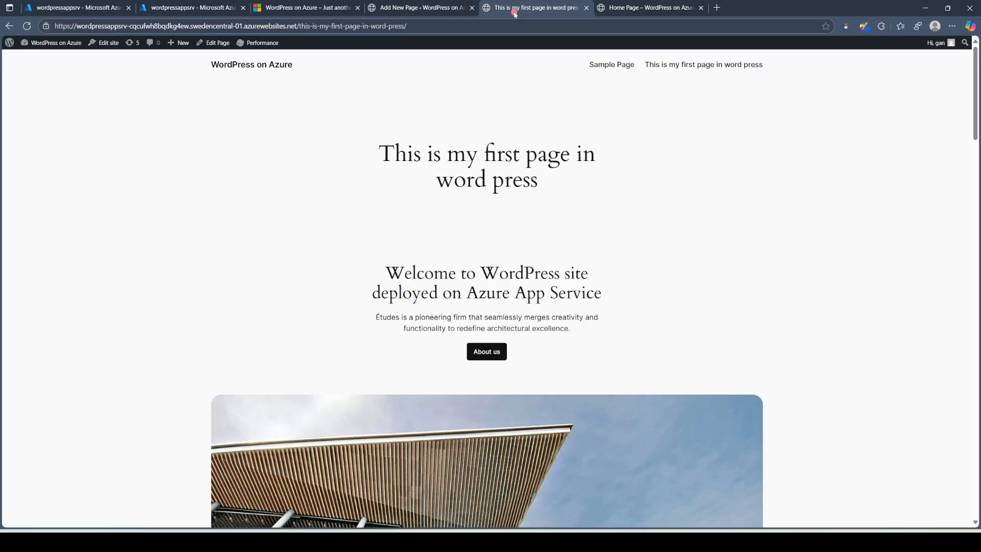
left_click(317, 7)
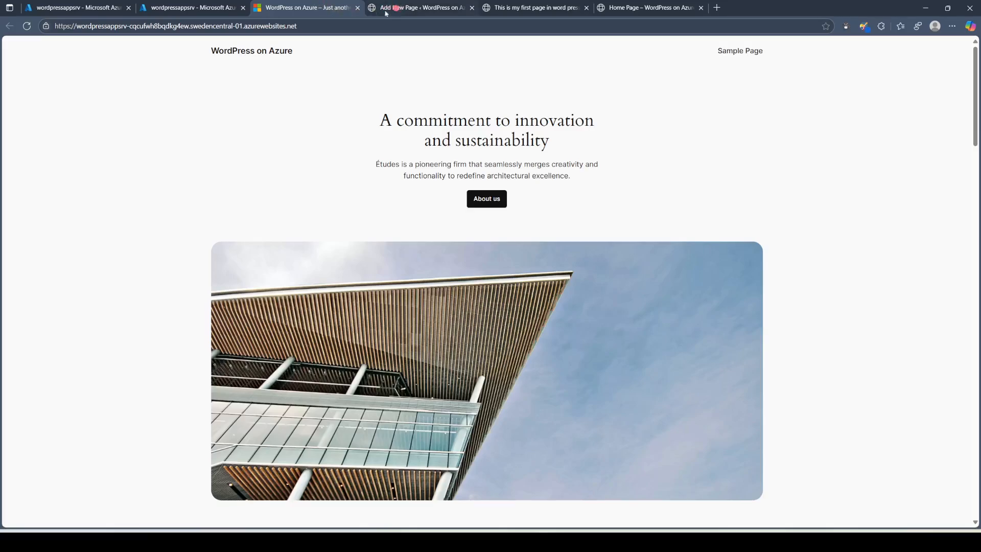
Step: Load the WordPress admin area by appending /wp-admin to the site URL
left_click(337, 25)
left_click(339, 26)
type("/wp-admin")
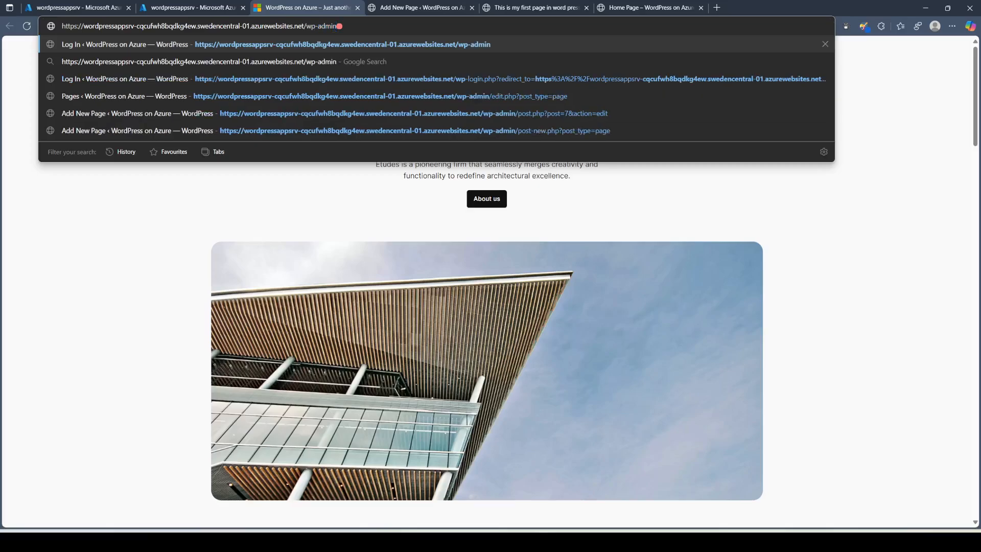
key("Return")
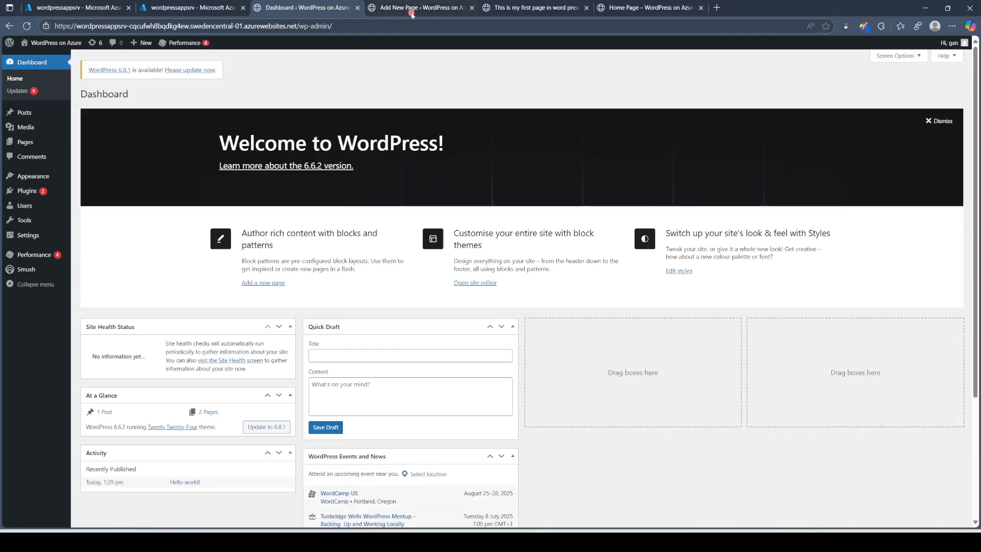
Step: Review the Installed Plugins list, then open All Users
left_click(30, 193)
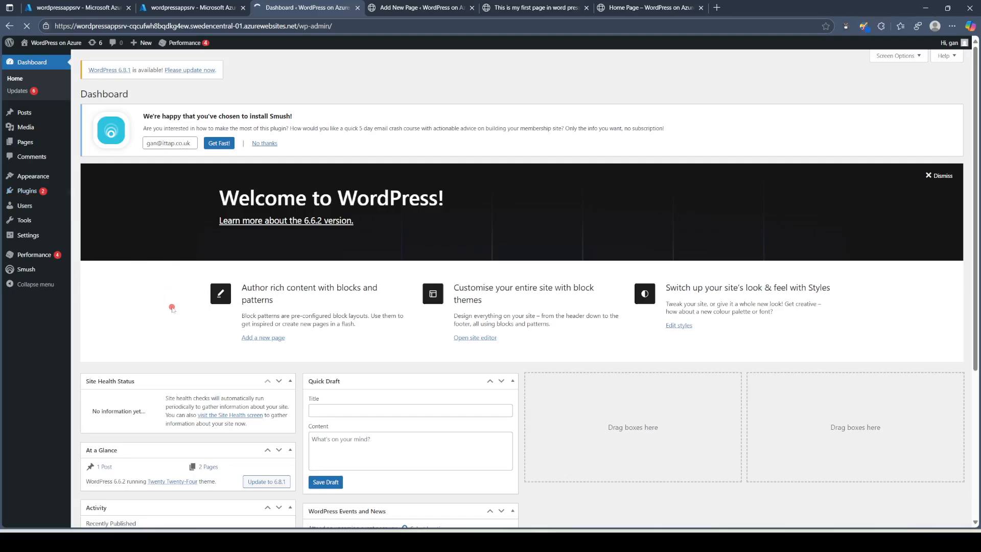
scroll(172, 308, "down", 4)
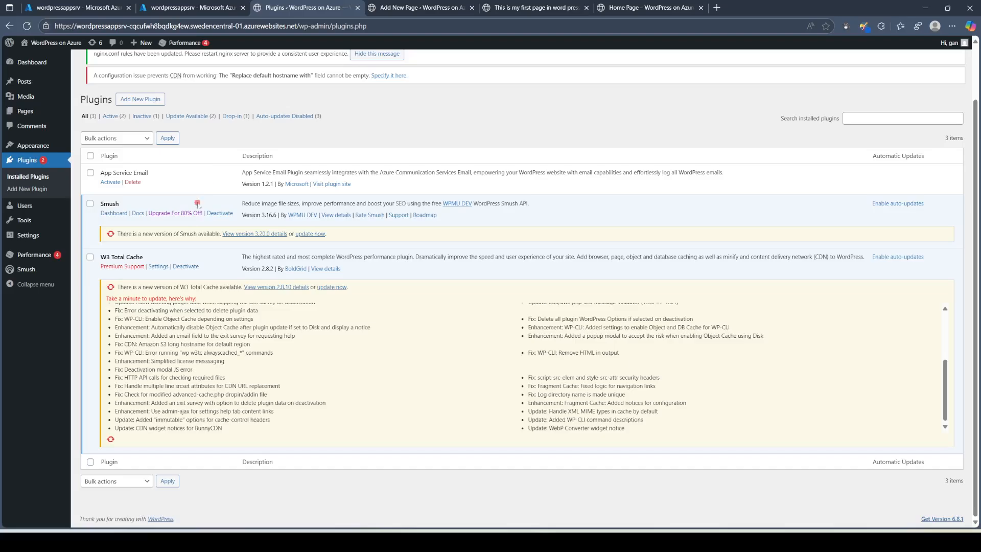
scroll(283, 337, "up", 2)
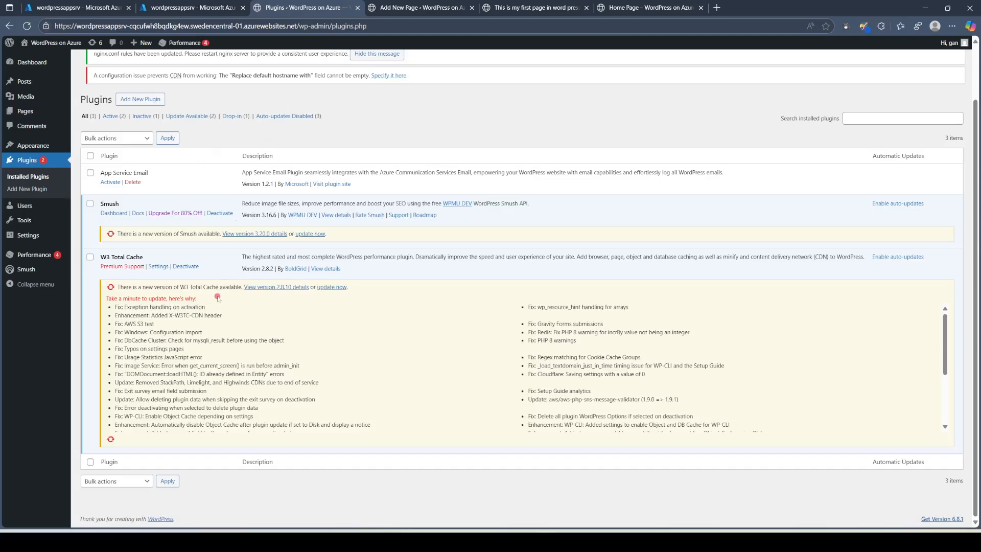
left_click(25, 206)
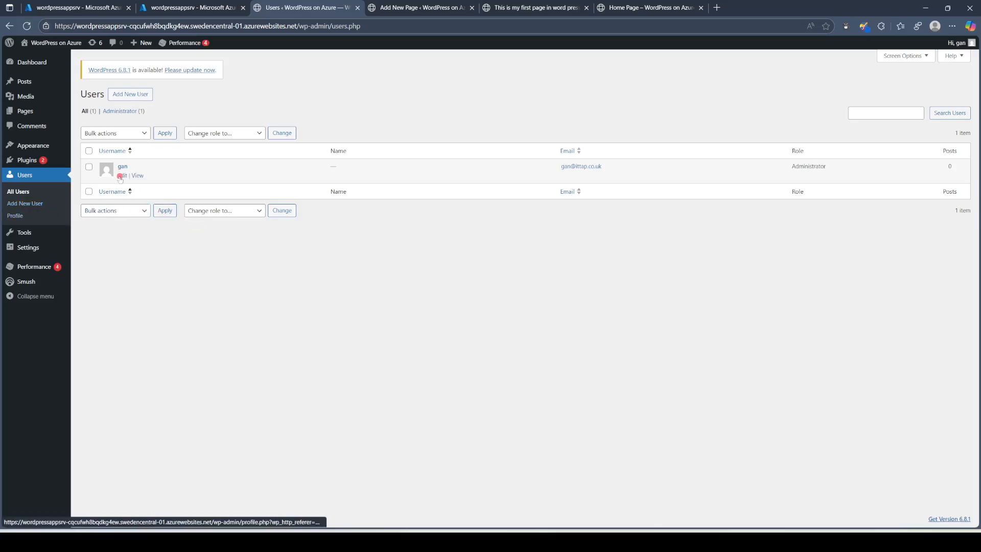
Step: Start a new user with username testuser1 and fill in the user's e-mail
left_click(124, 95)
left_click(217, 136)
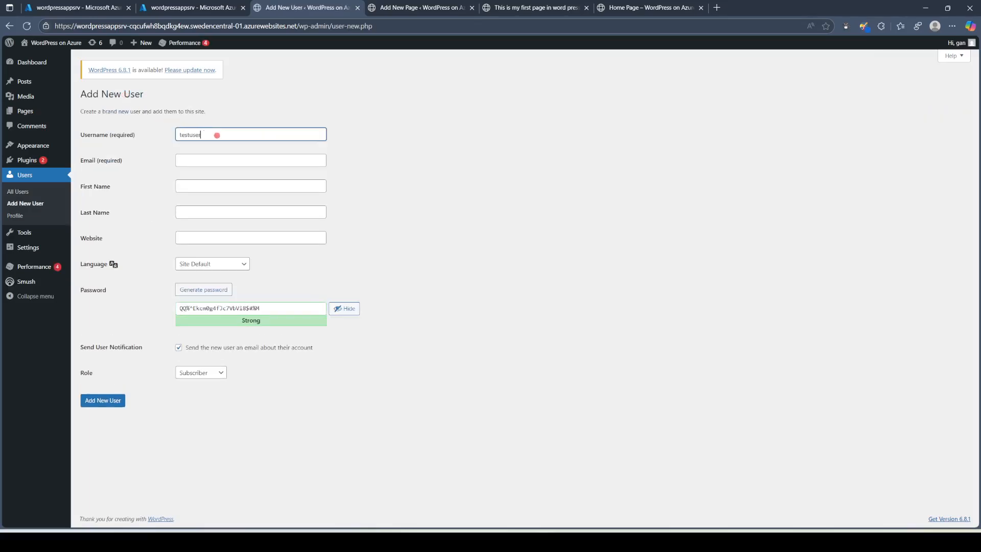
type("testuser1")
left_click(202, 160)
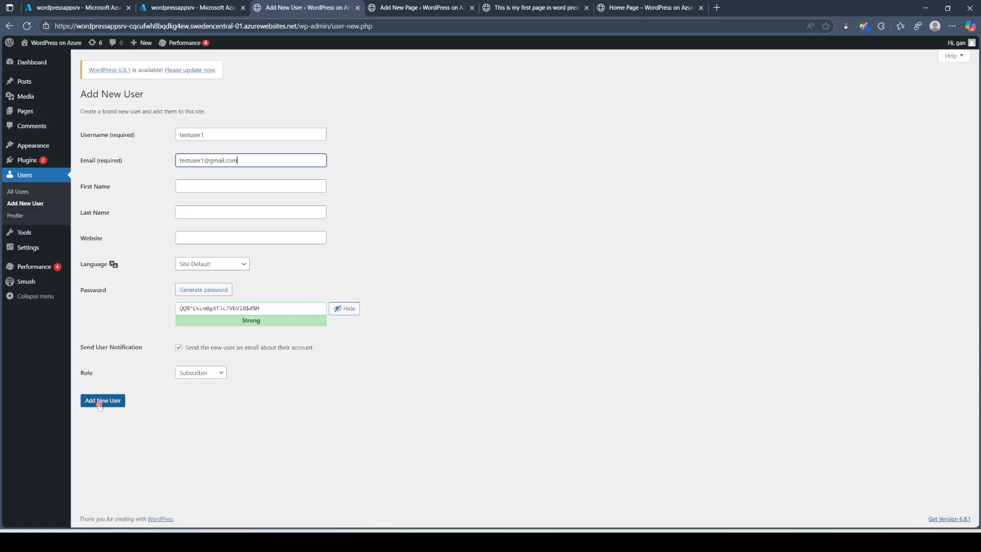
Step: Give testuser1 the Administrator role, create the account, and return to the Azure portal
left_click(213, 375)
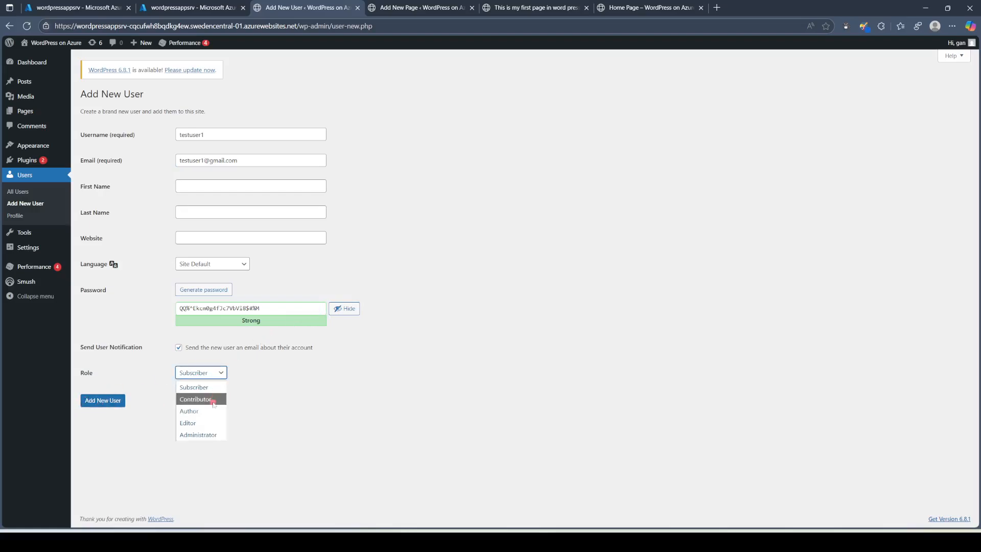
left_click(201, 434)
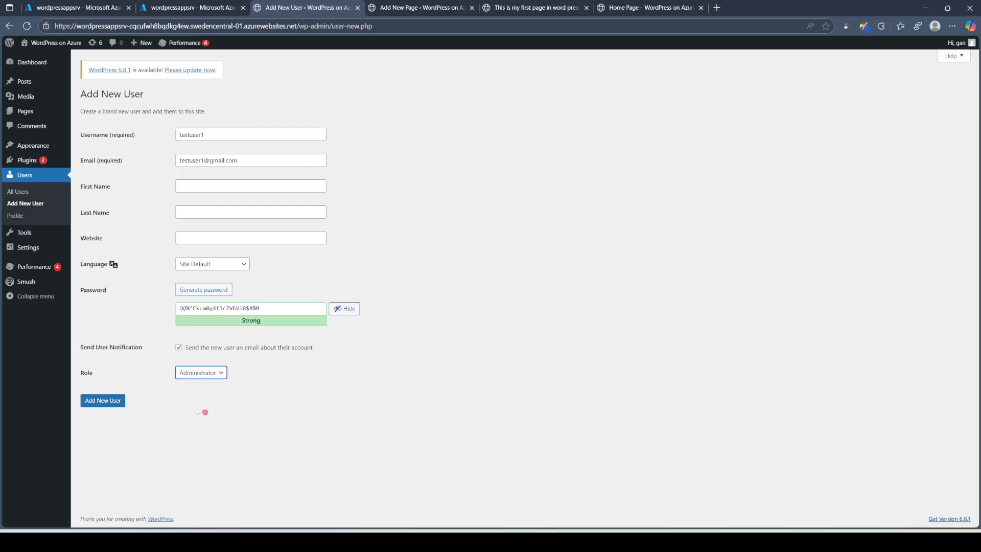
left_click(106, 403)
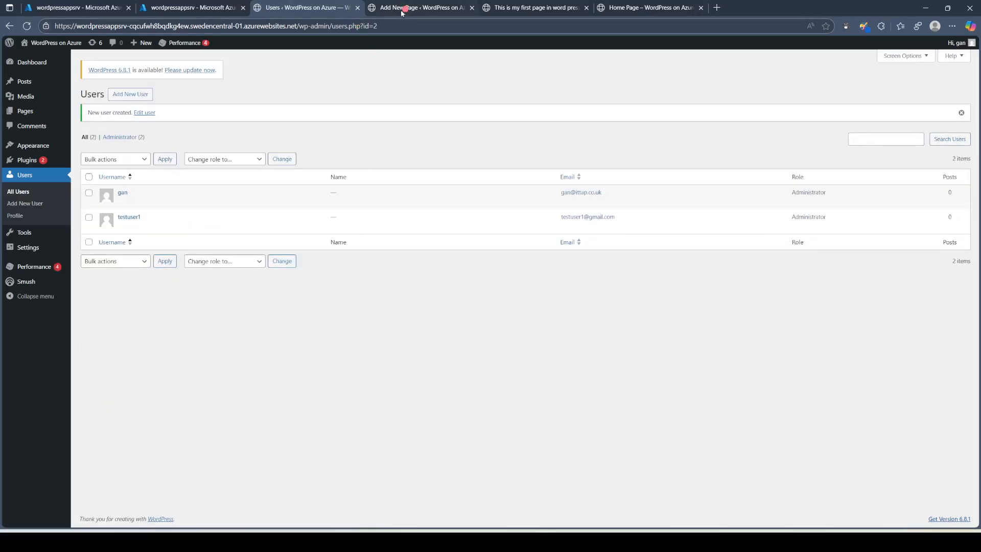
left_click(180, 8)
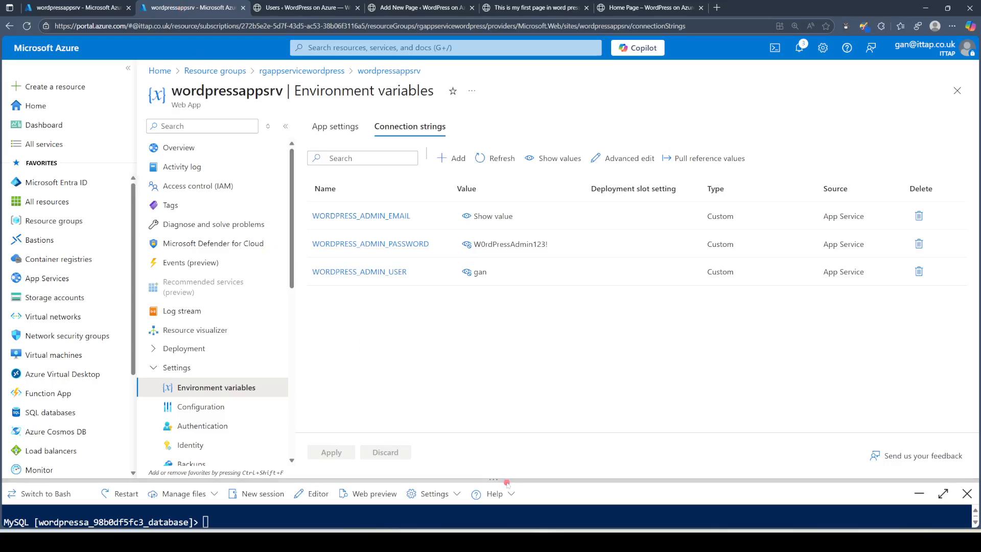
Step: Enlarge the Cloud Shell and reopen the MySQL session full page showing the wp_users results
left_click_drag(510, 480, 513, 423)
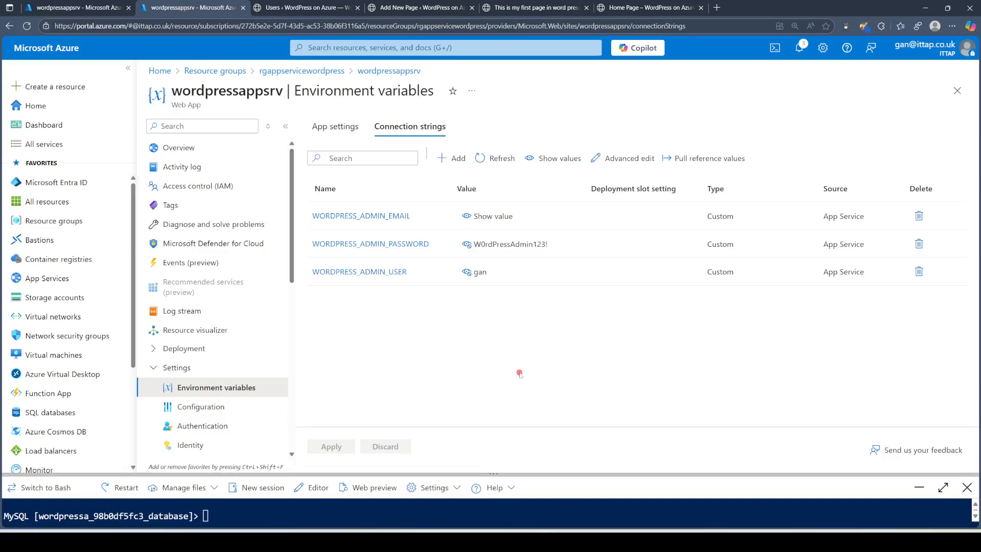
left_click_drag(484, 474, 491, 412)
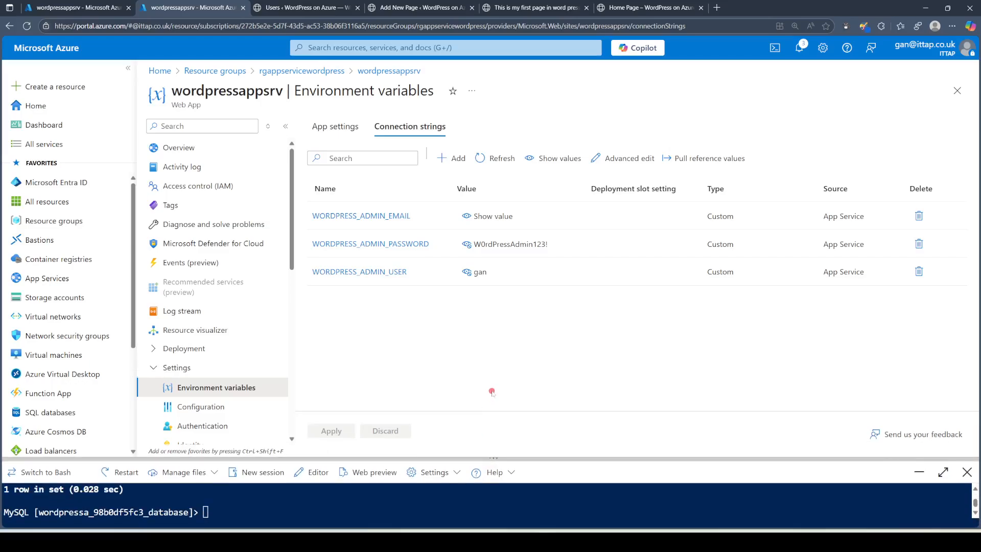
left_click_drag(491, 457, 495, 356)
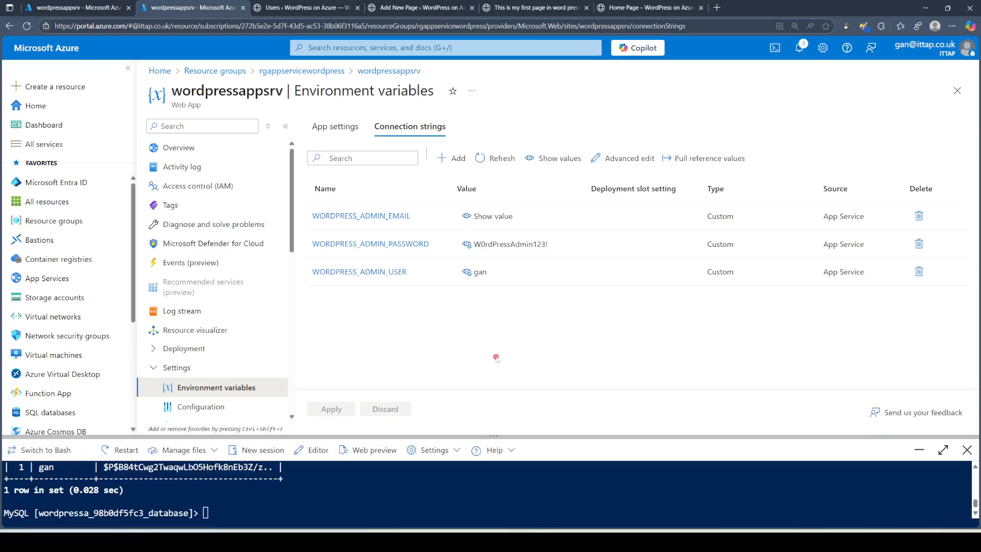
left_click_drag(504, 436, 509, 325)
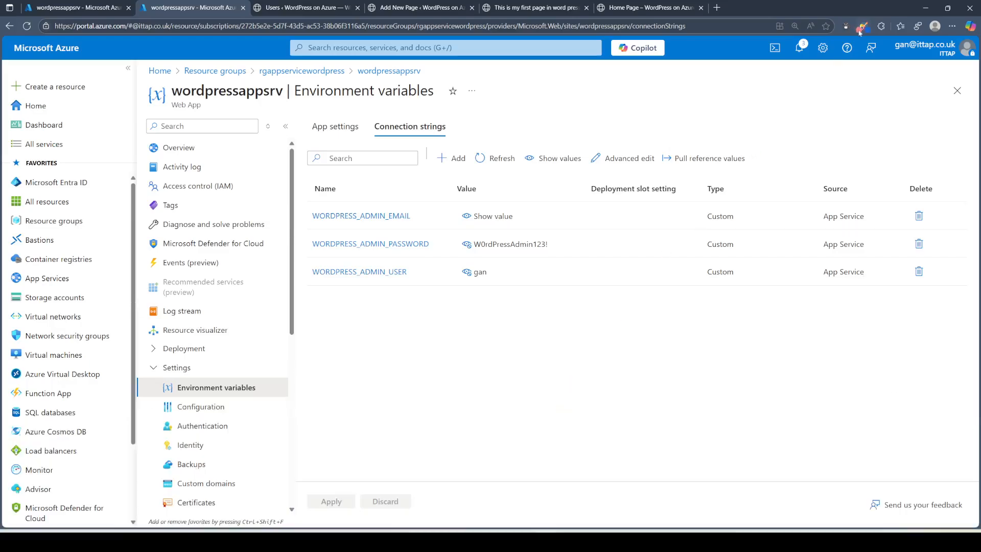
left_click(776, 48)
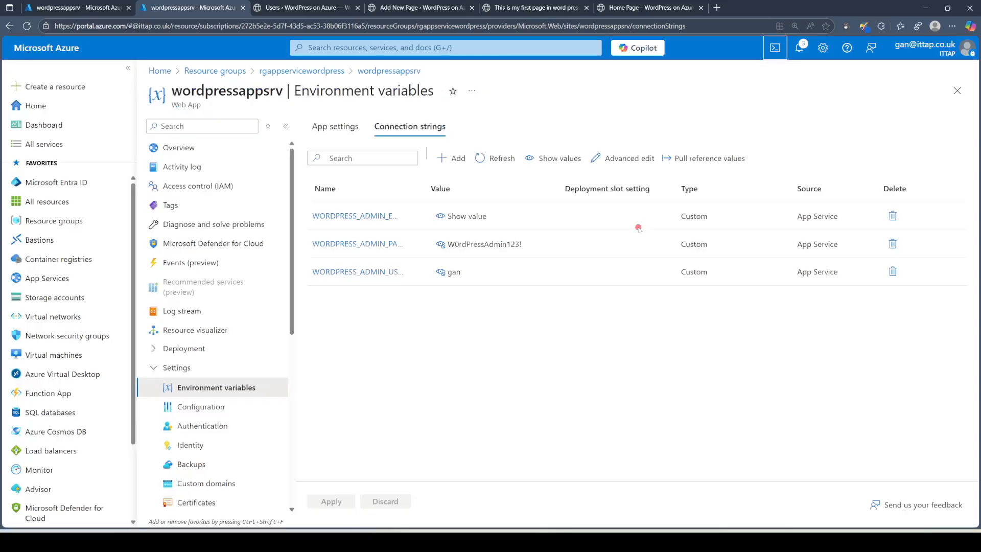
left_click(774, 49)
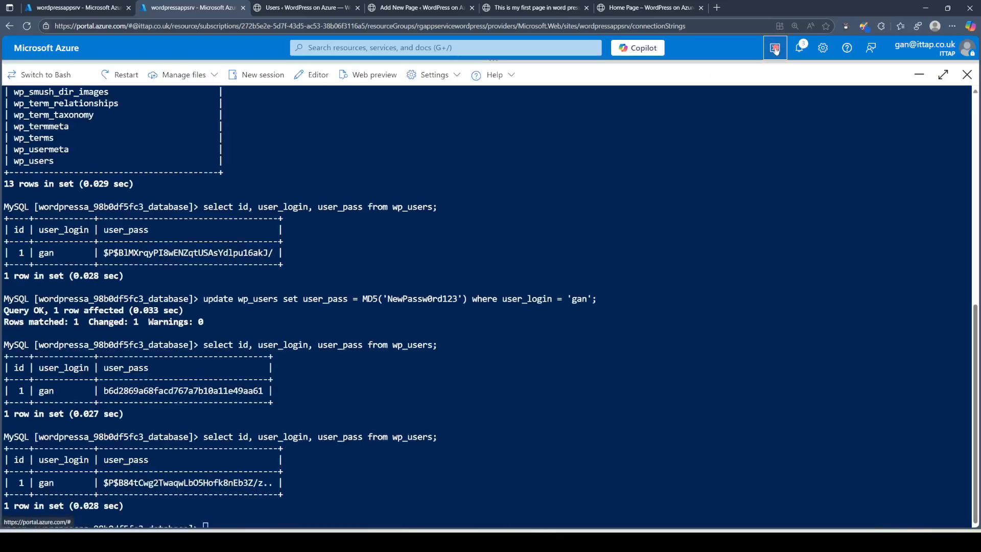
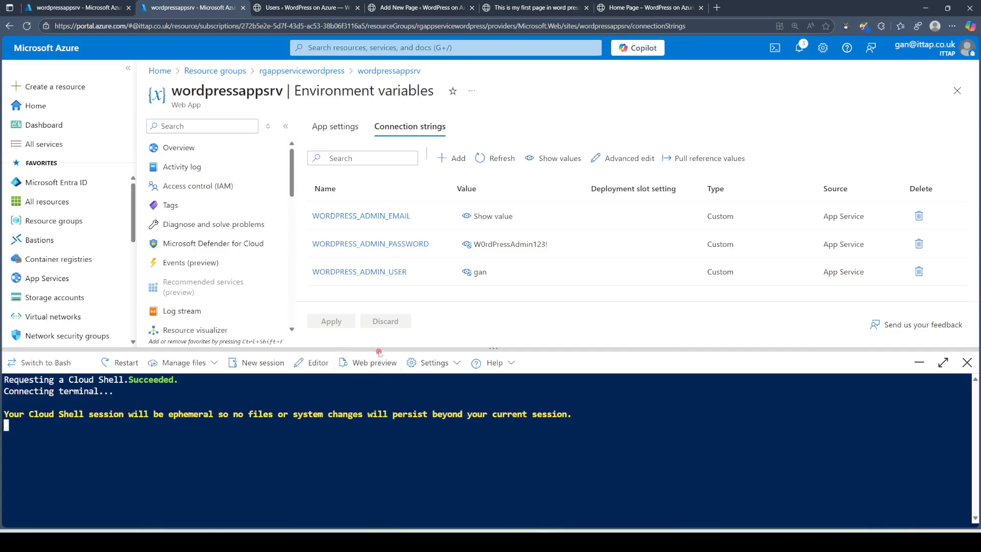
Step: Open the wpdbserver MySQL flexible server overview, dismiss the certificate notice, and copy its host name
left_click_drag(380, 333, 380, 317)
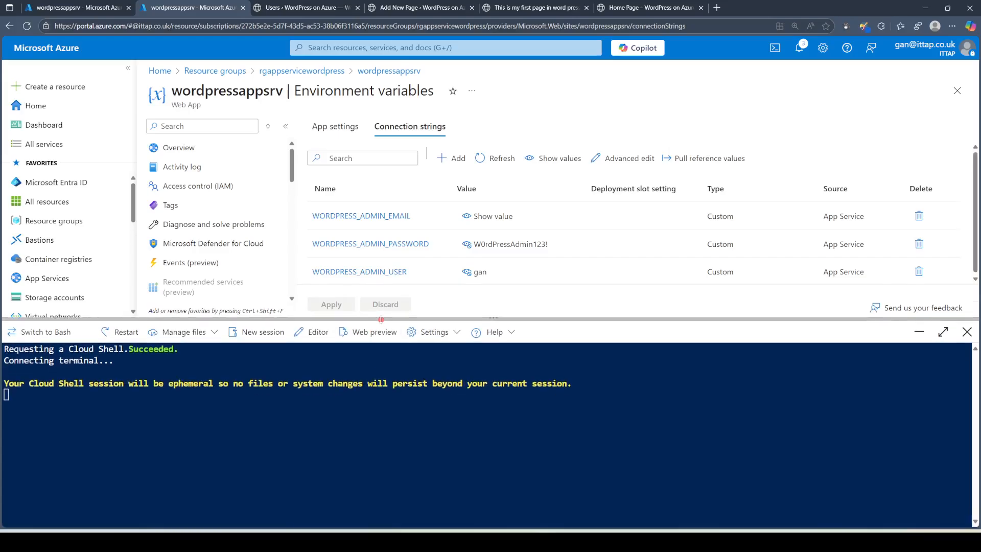
left_click(956, 91)
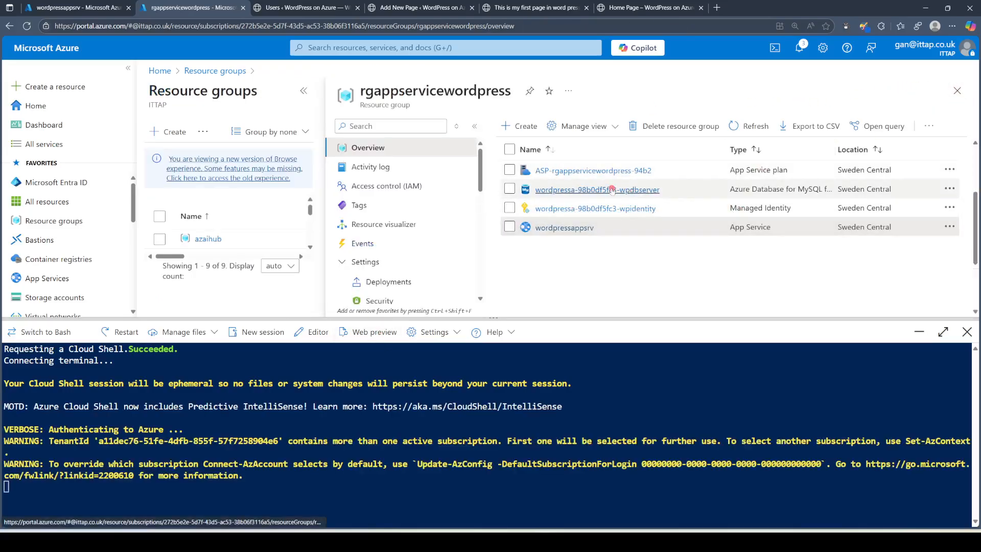
left_click(612, 190)
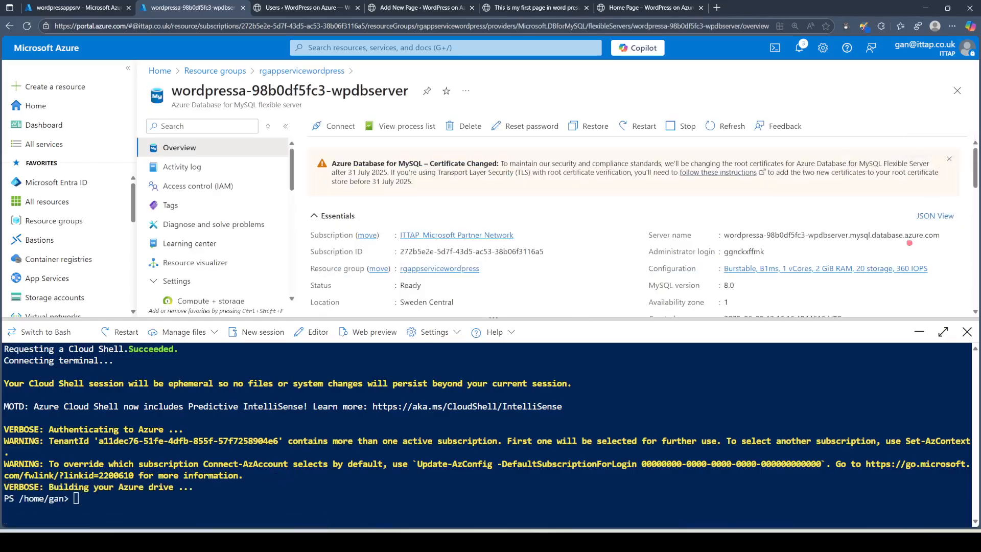
left_click(949, 159)
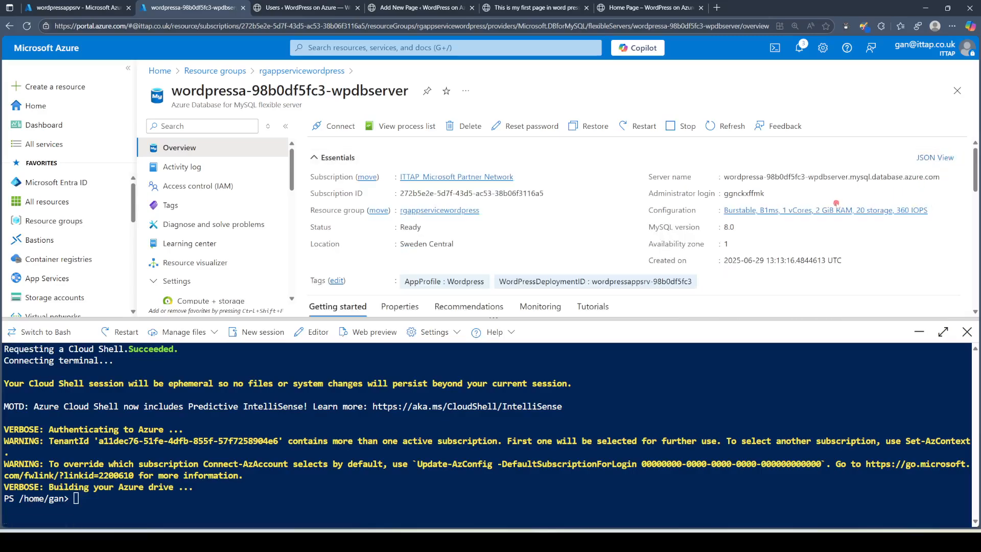
left_click(947, 177)
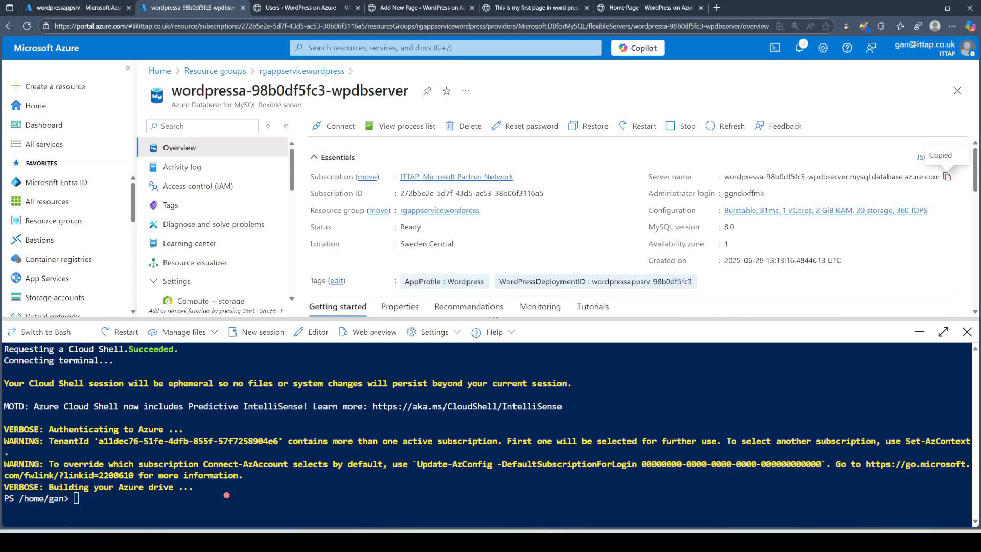
Step: Clear Cloud Shell, connect to the server with the mysql client, and enter show databases;
left_click(227, 499)
type("cls")
key("Return")
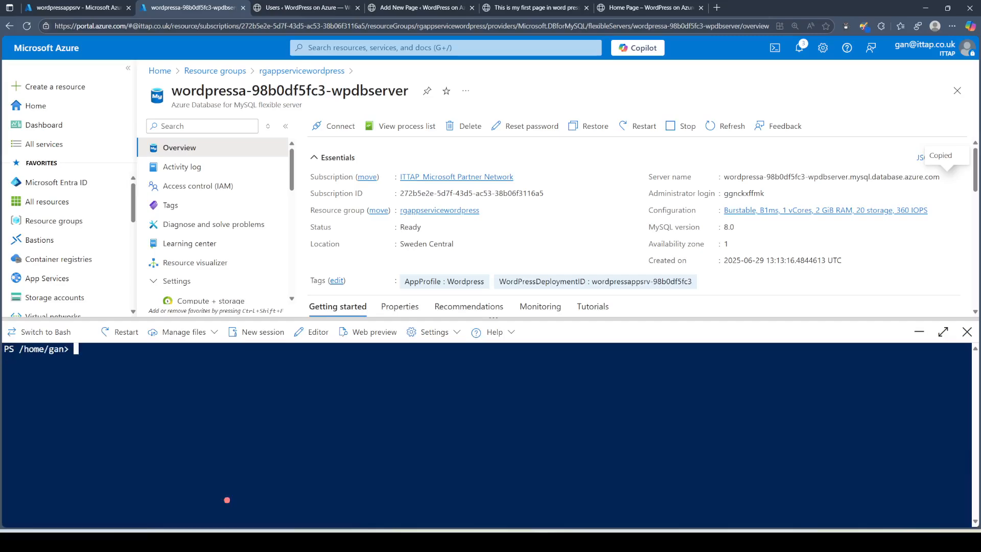
type("mysql")
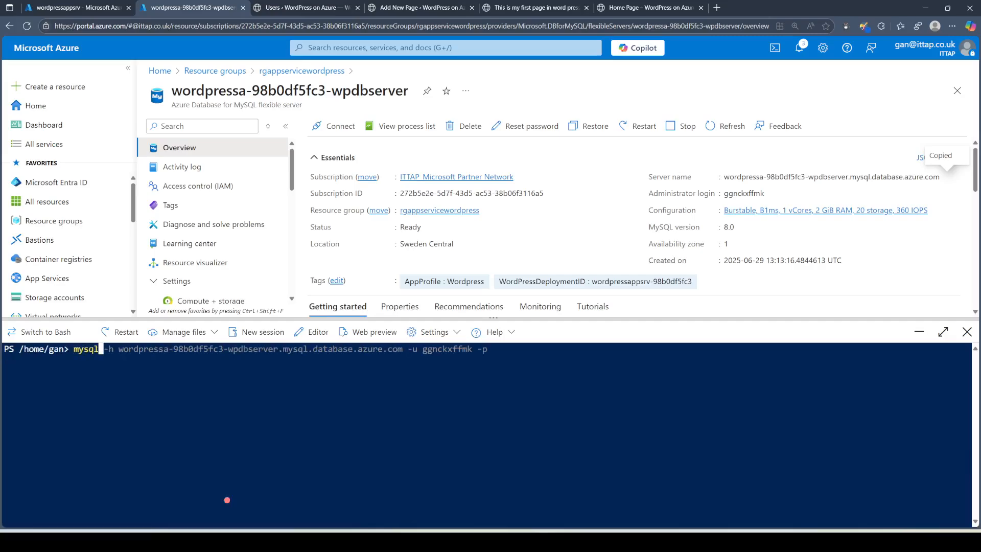
key("Right")
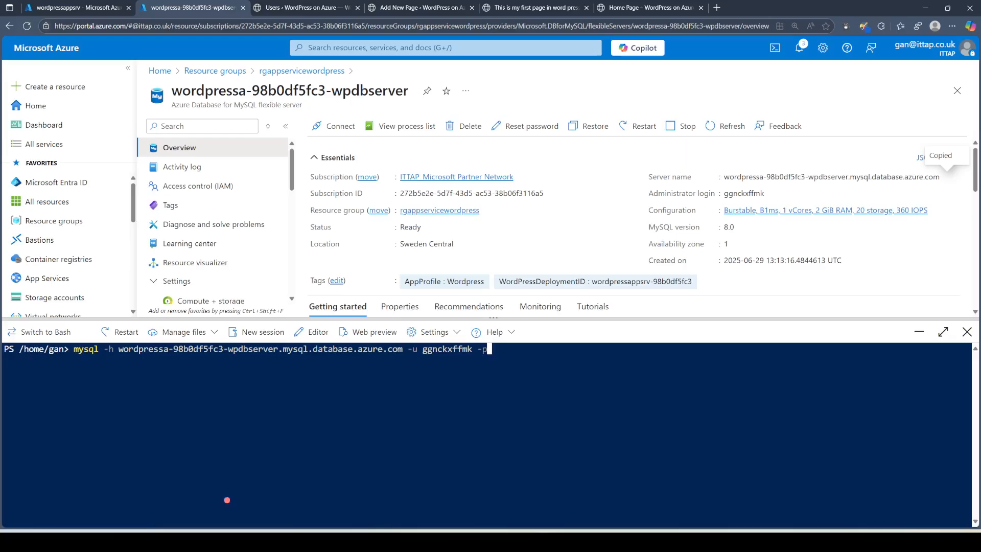
key("Return")
key("Return")
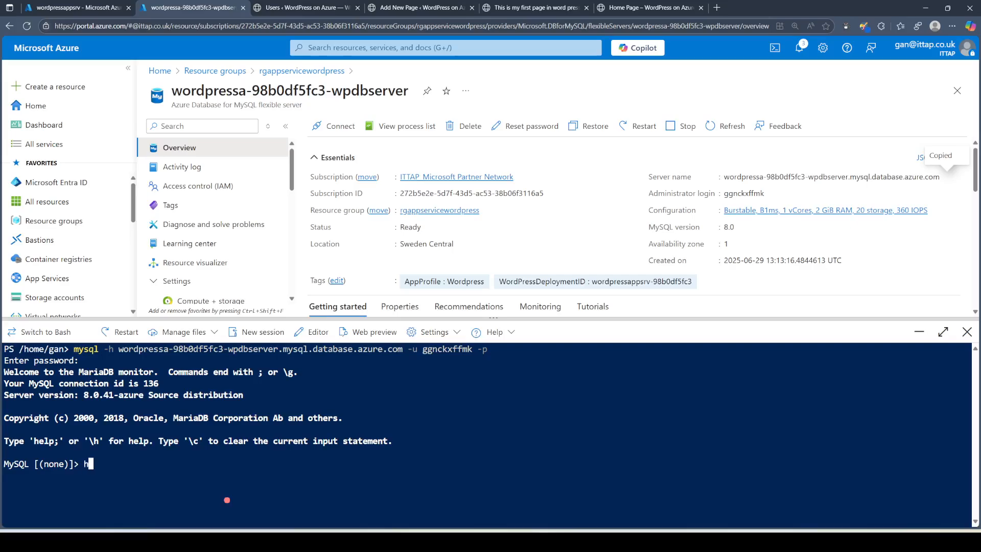
type("show databases;")
Step: List the five databases and switch to wordpressa_98b0df5fc3_database with a use command
key("Return")
type("use")
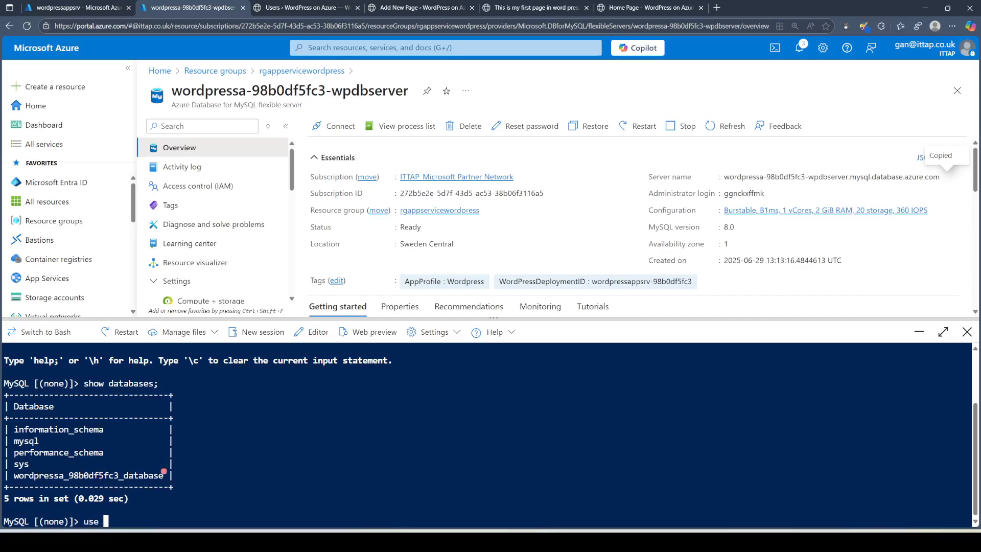
left_click_drag(164, 475, 14, 478)
key("super+c")
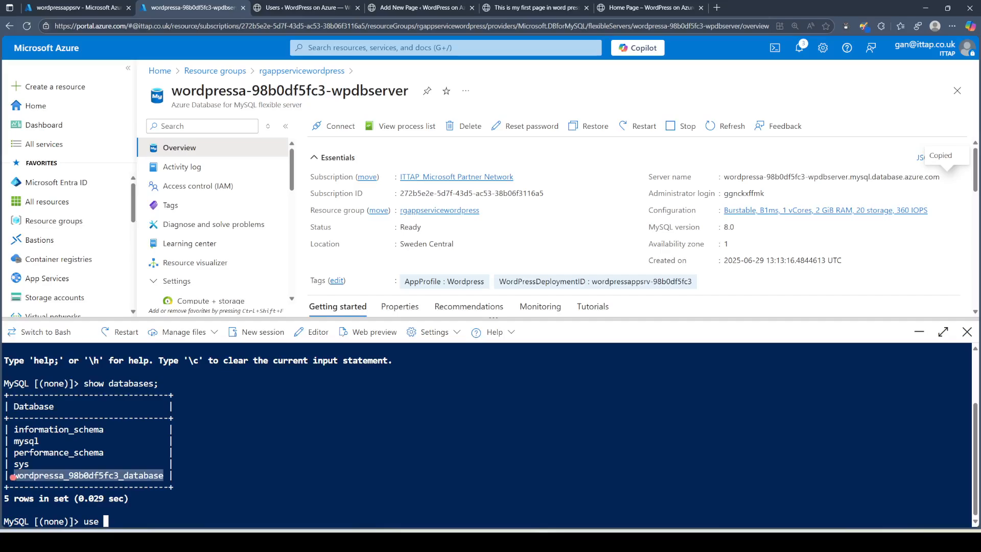
left_click(187, 526)
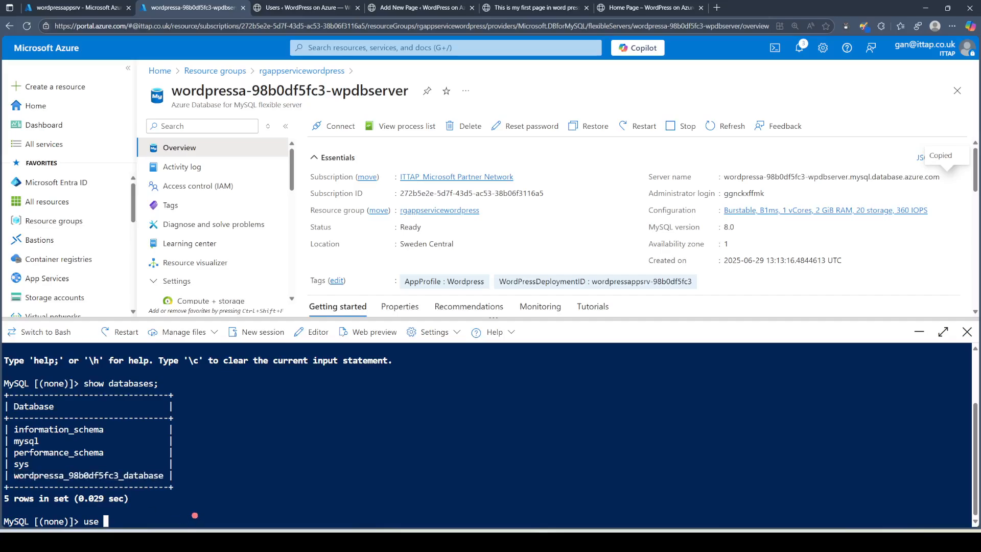
right_click(194, 515)
left_click(224, 442)
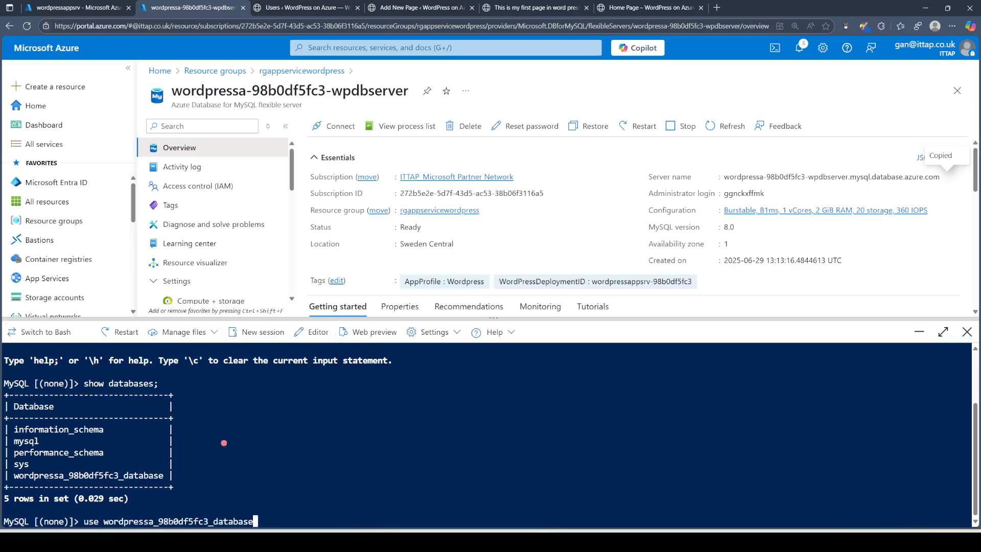
type(";")
key("Return")
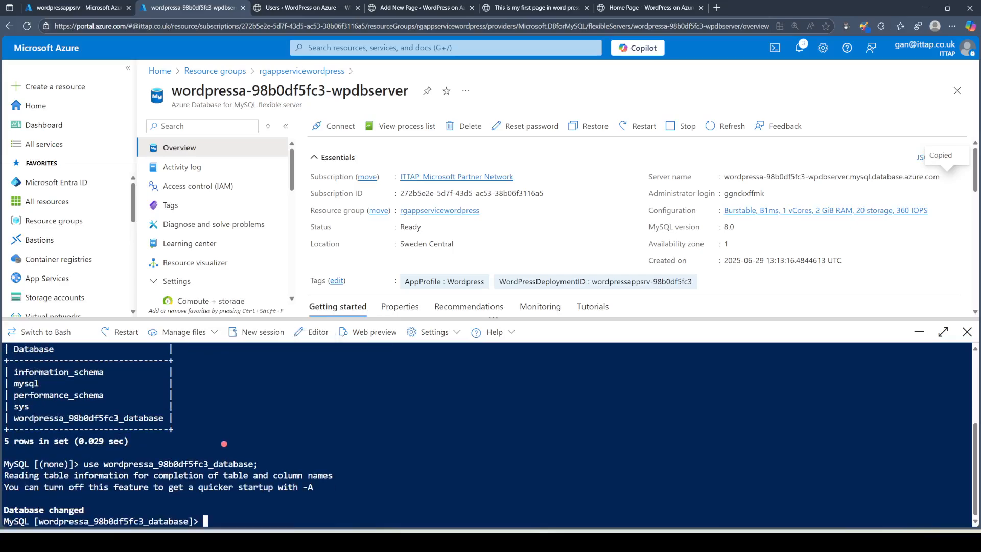
Step: Show the 13 WordPress tables and select id, user_login, user_pass from wp_users
type("show tables")
key("Return")
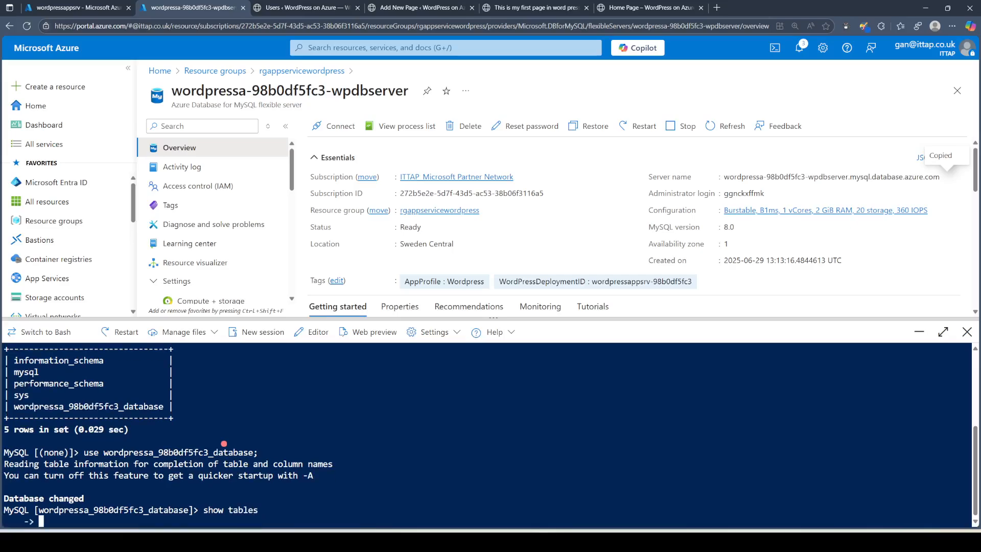
type(";")
key("Return")
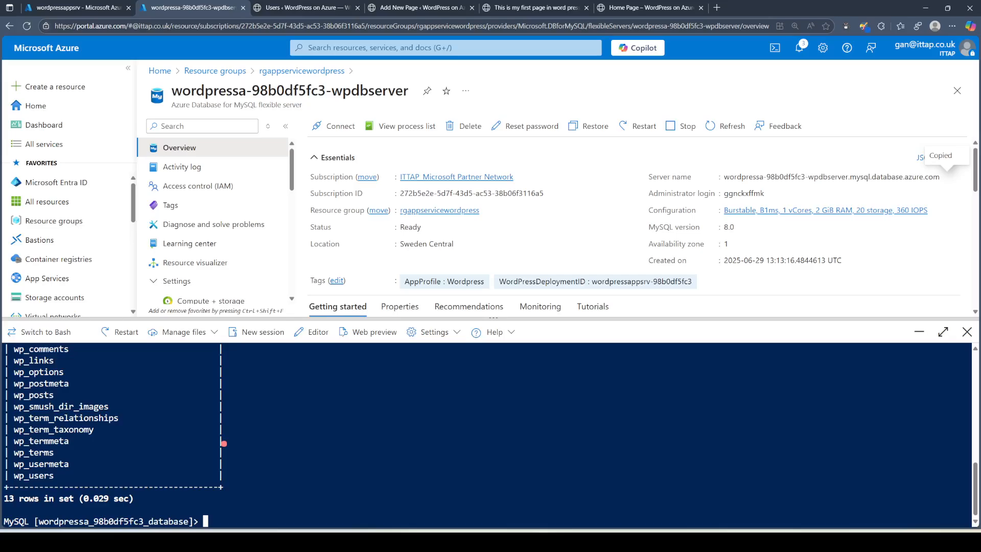
type("select id, user_login, ")
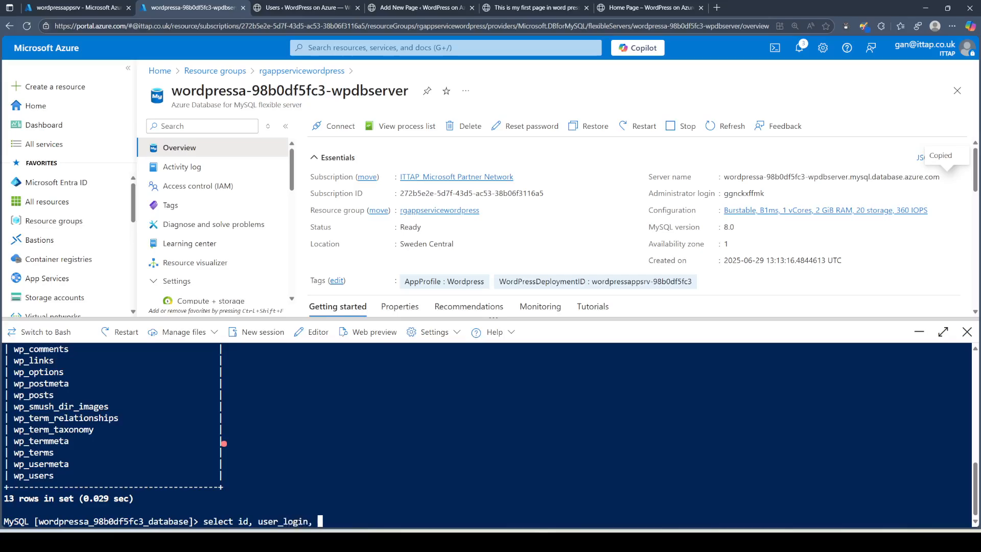
type("user_pass from wp_users;")
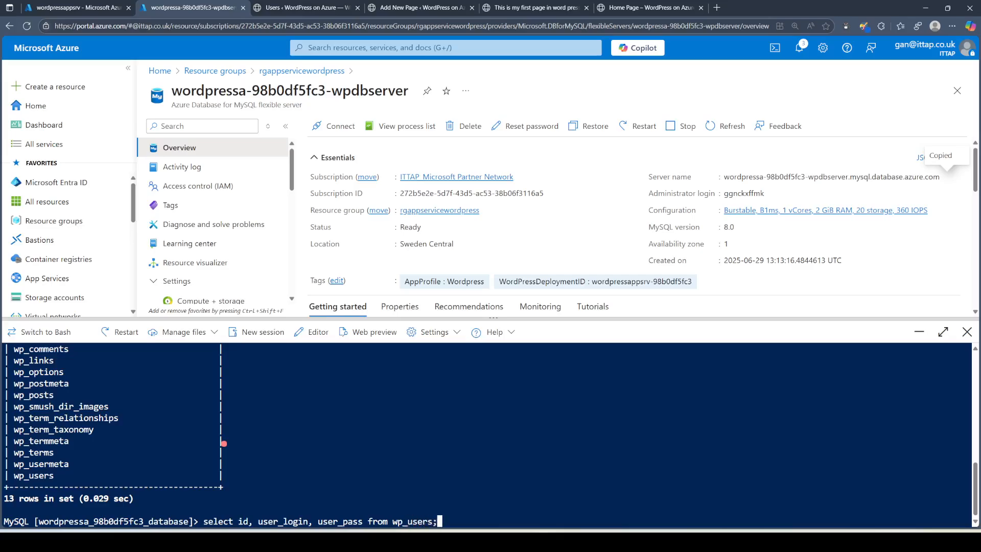
key("Return")
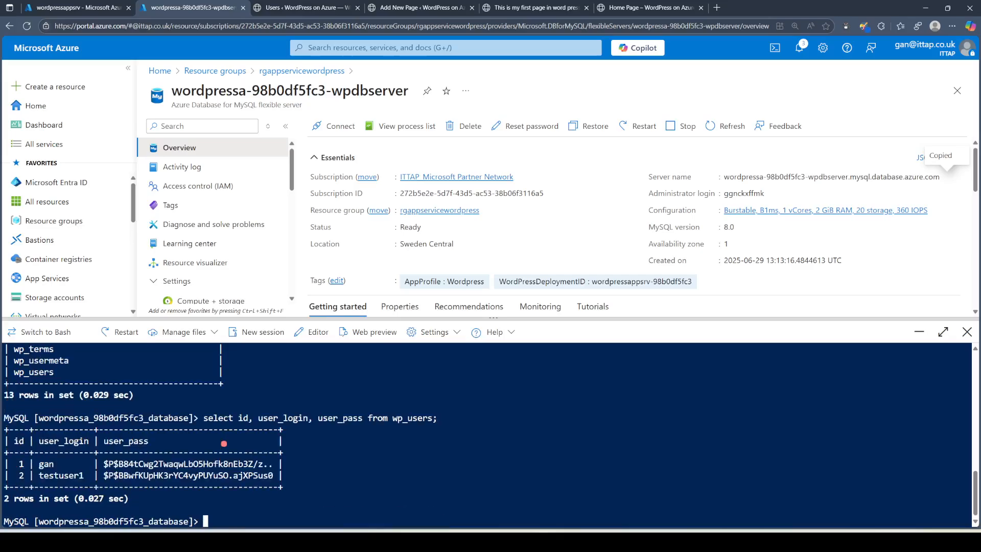